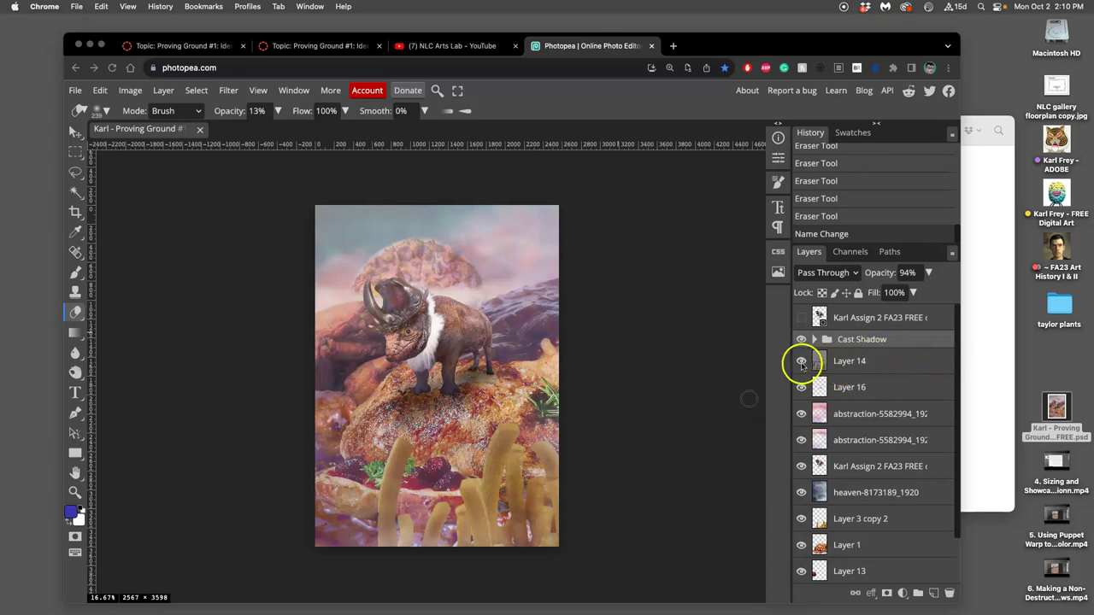
- Toggle the visibility of Layer 14 and the Cast Shadow group to compare the shading with and without them
left_click(801, 362)
left_click(803, 362)
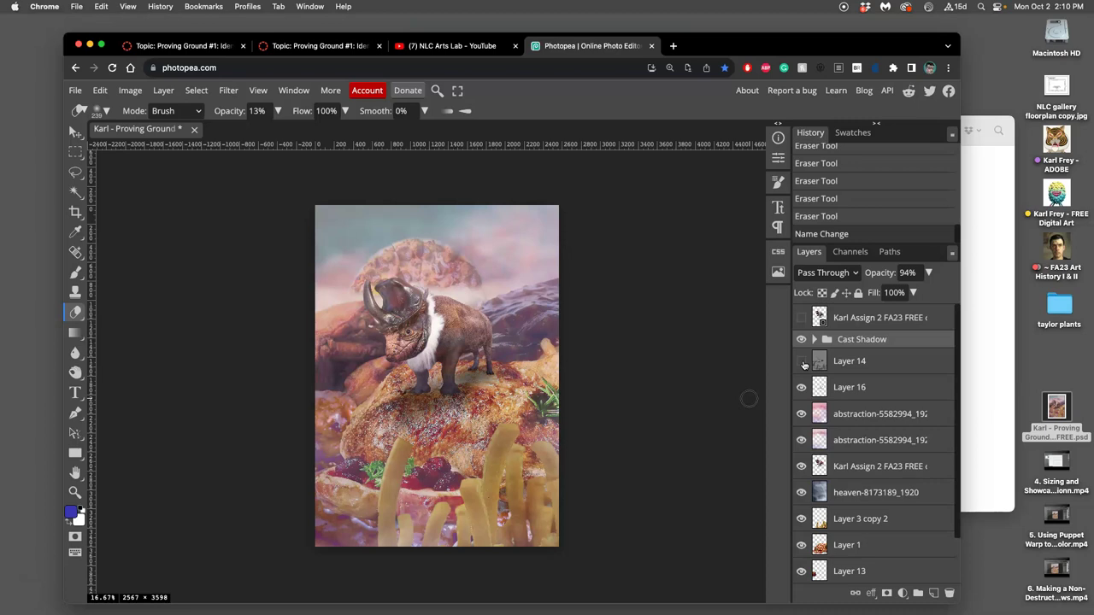
left_click(801, 341)
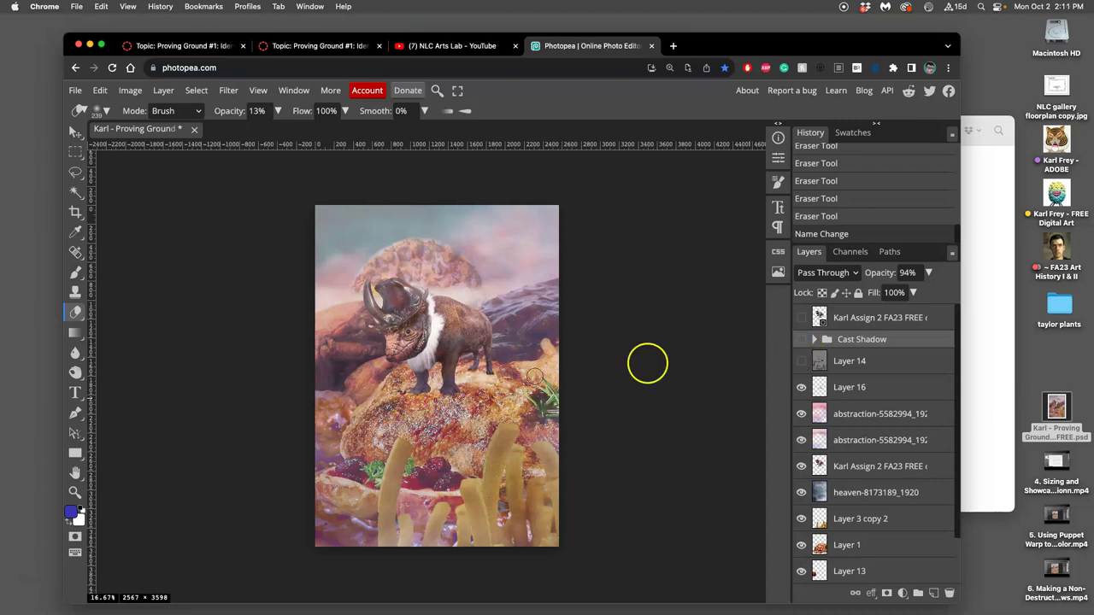
left_click(802, 362)
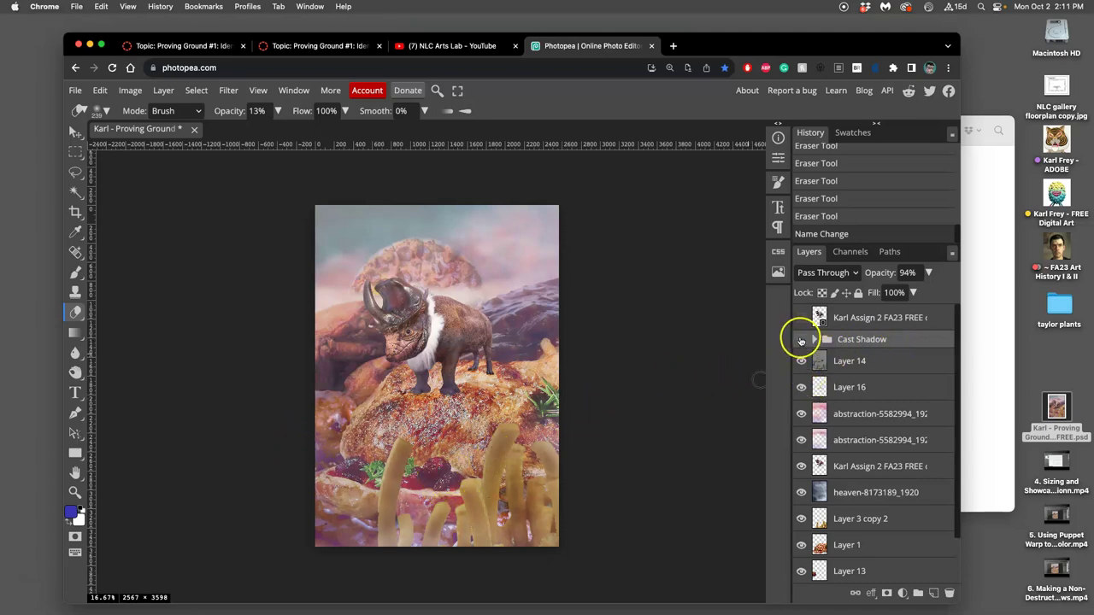
left_click(802, 339)
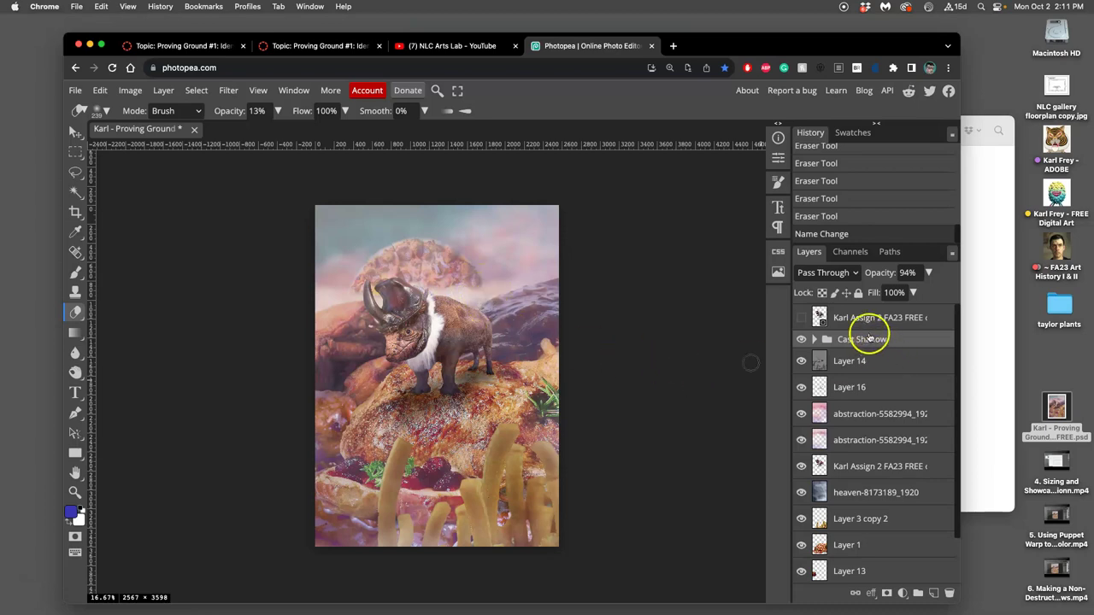
- Duplicate the visible creature layer located directly above the heaven-8173189_1920 layer
left_click(851, 467)
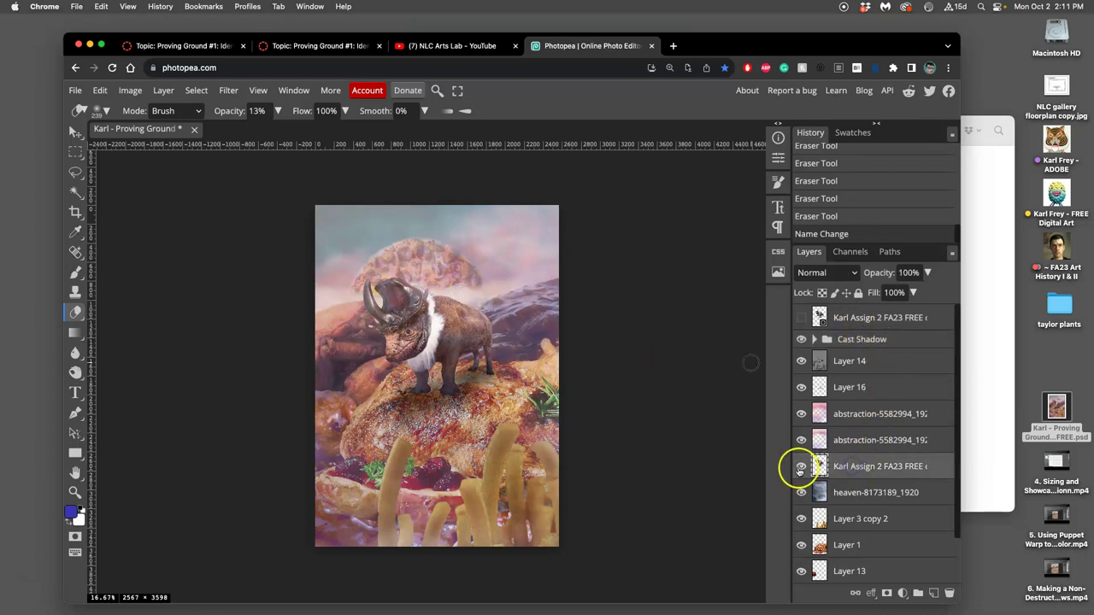
left_click(800, 468)
left_click(800, 467)
key("super+j")
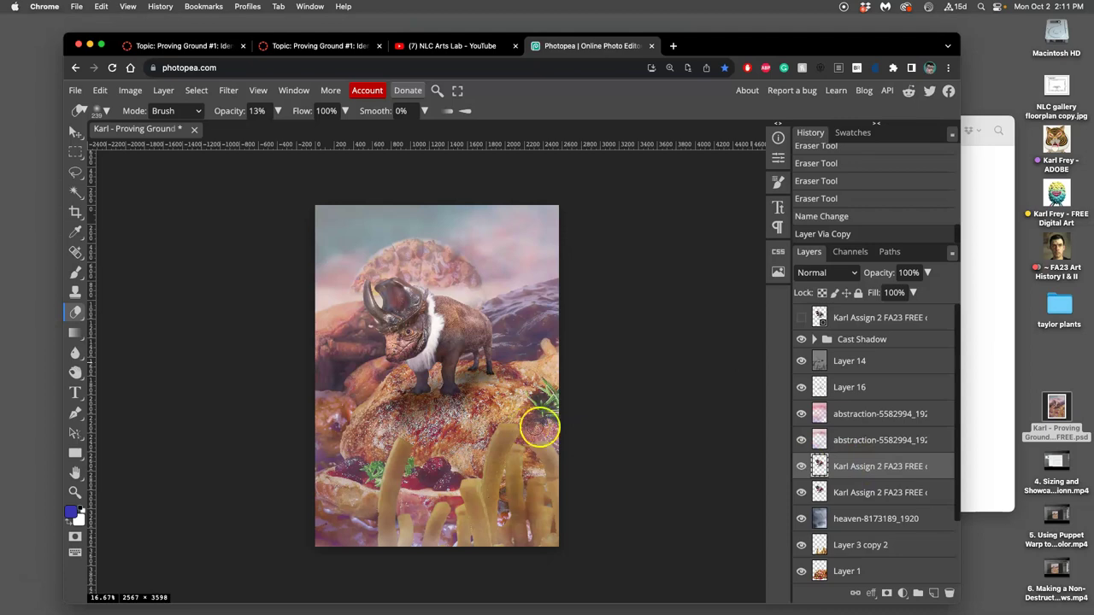
- Select the empty area around the creature on the duplicate layer with the Magic Wand, and invert the selection
left_click(76, 193)
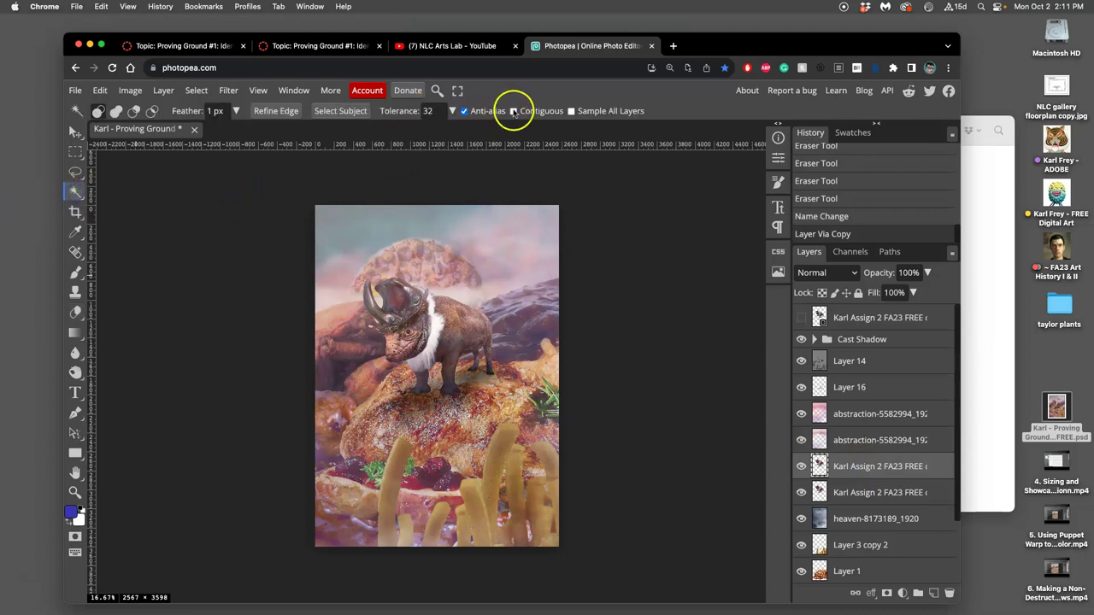
left_click(495, 273)
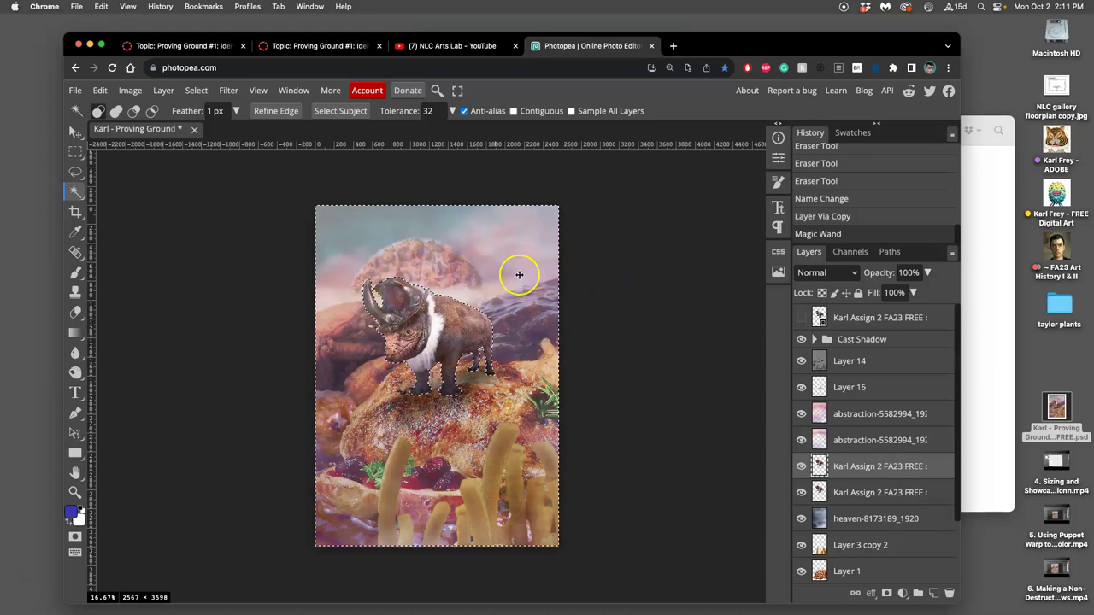
scroll(519, 274, "up", 5)
scroll(518, 275, "down", 3)
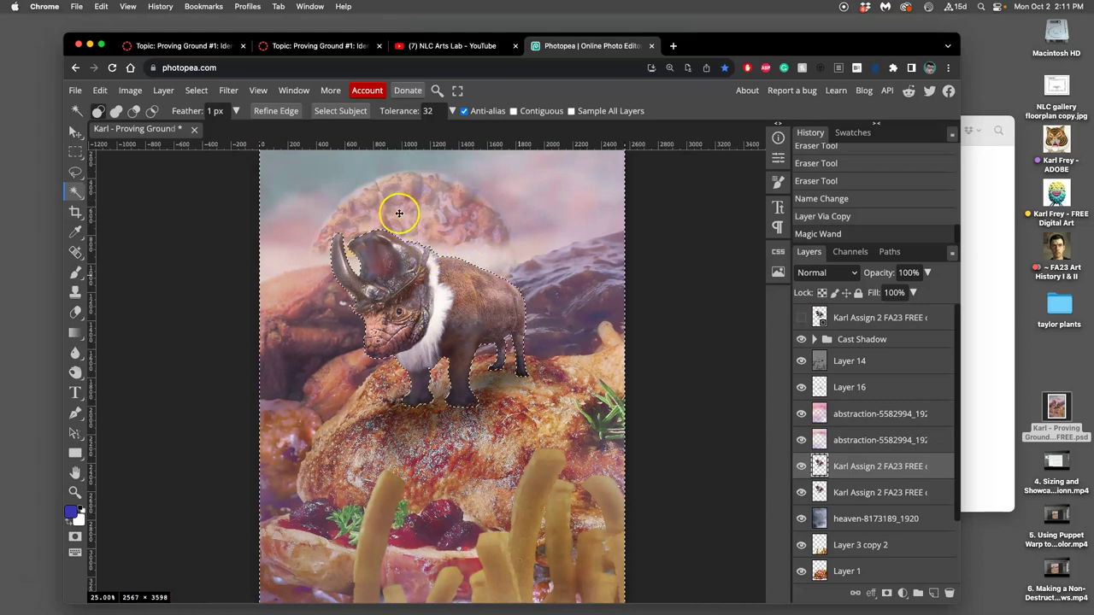
left_click(196, 89)
left_click(220, 151)
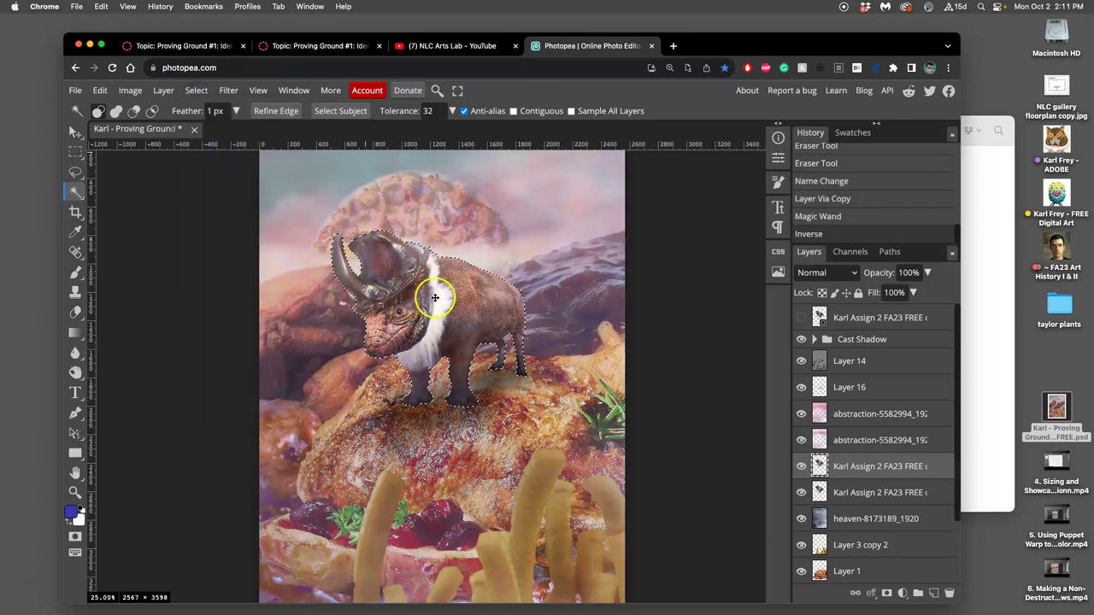
- Hide and reshow the original and duplicate creature layers to check which pixels the selection covers
scroll(434, 297, "down", 1)
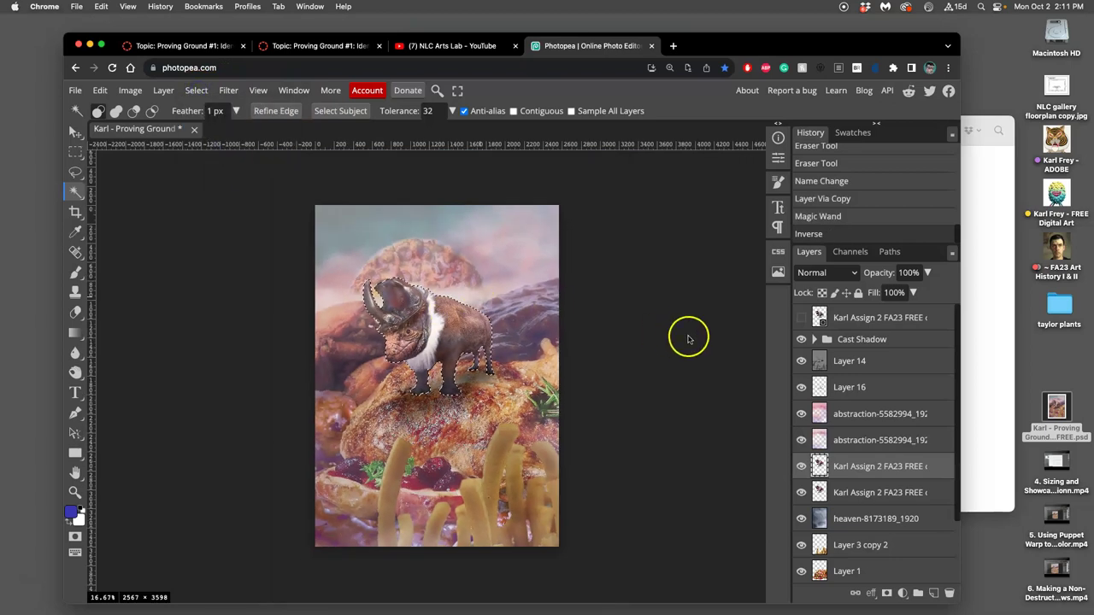
left_click(801, 490)
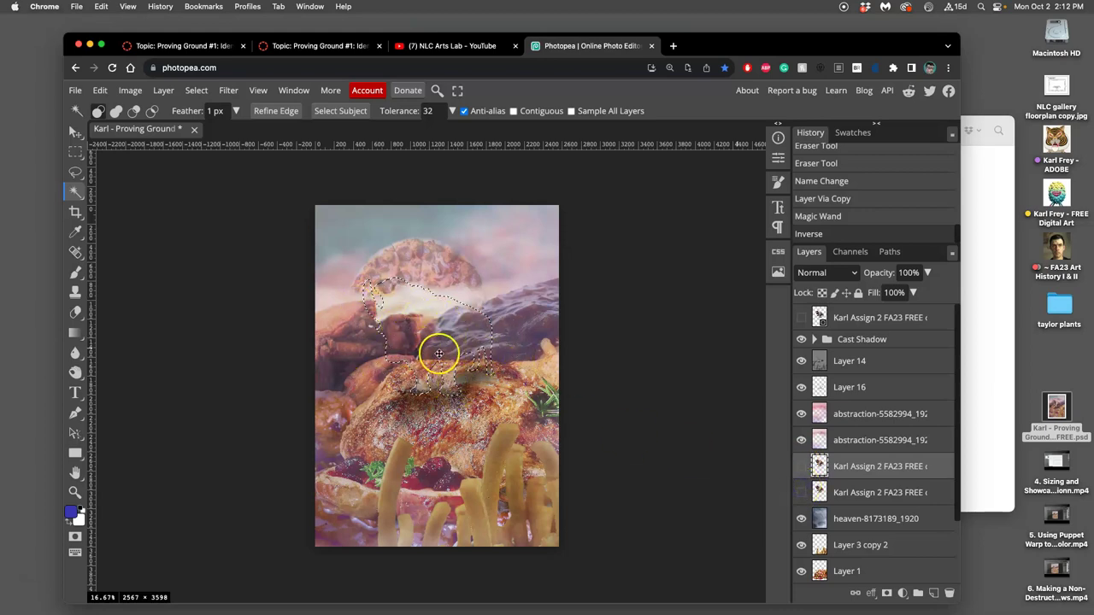
left_click(801, 492)
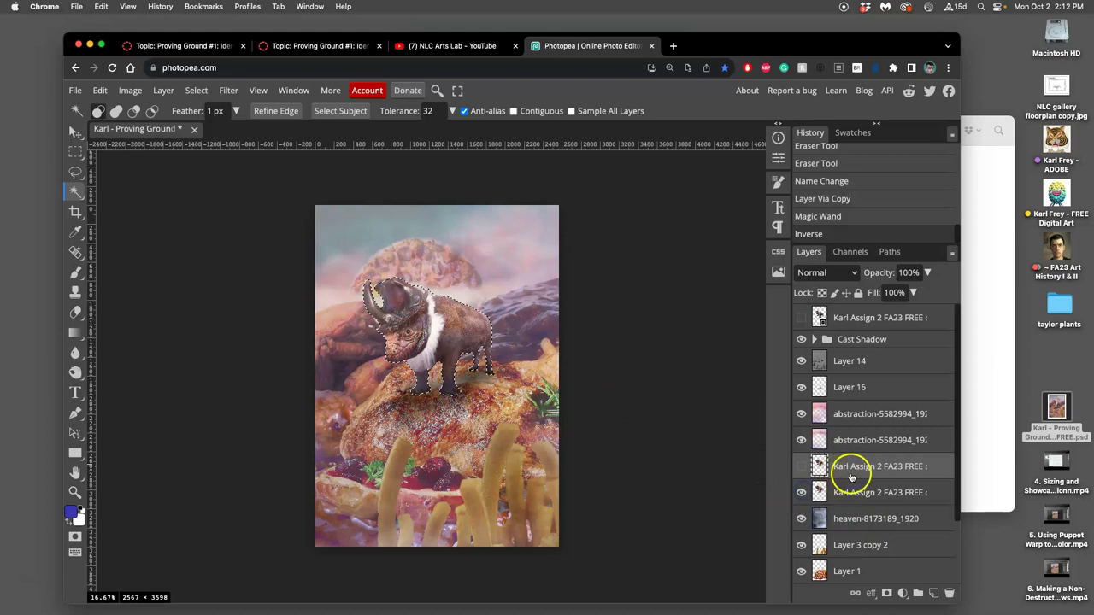
left_click(802, 466)
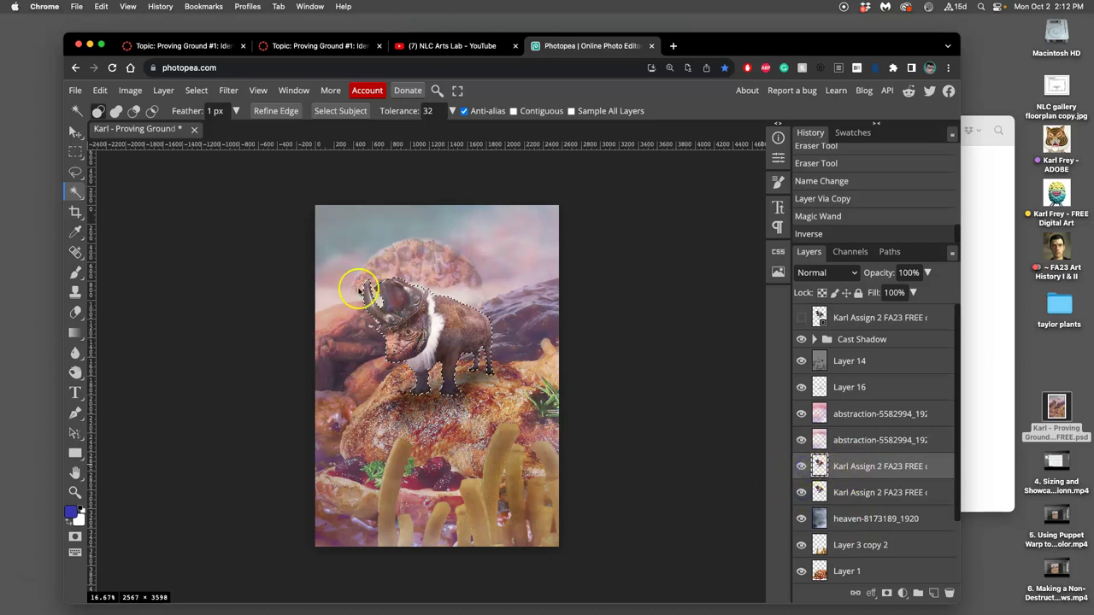
- Fill the selected creature silhouette on the duplicate layer with Gray in Normal mode at 100% opacity, and deselect
left_click(99, 90)
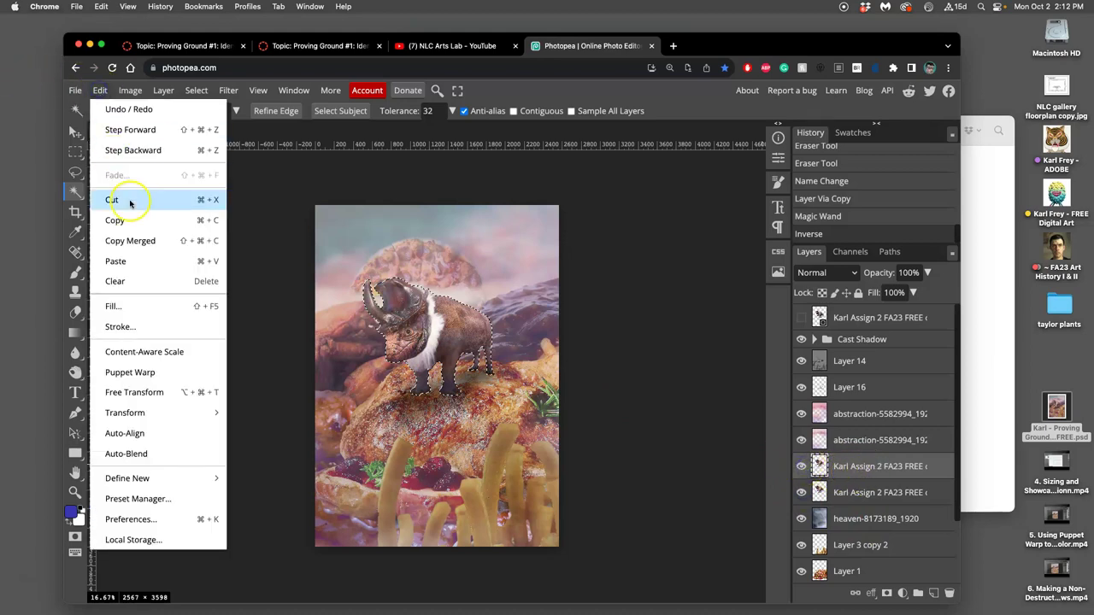
left_click(128, 299)
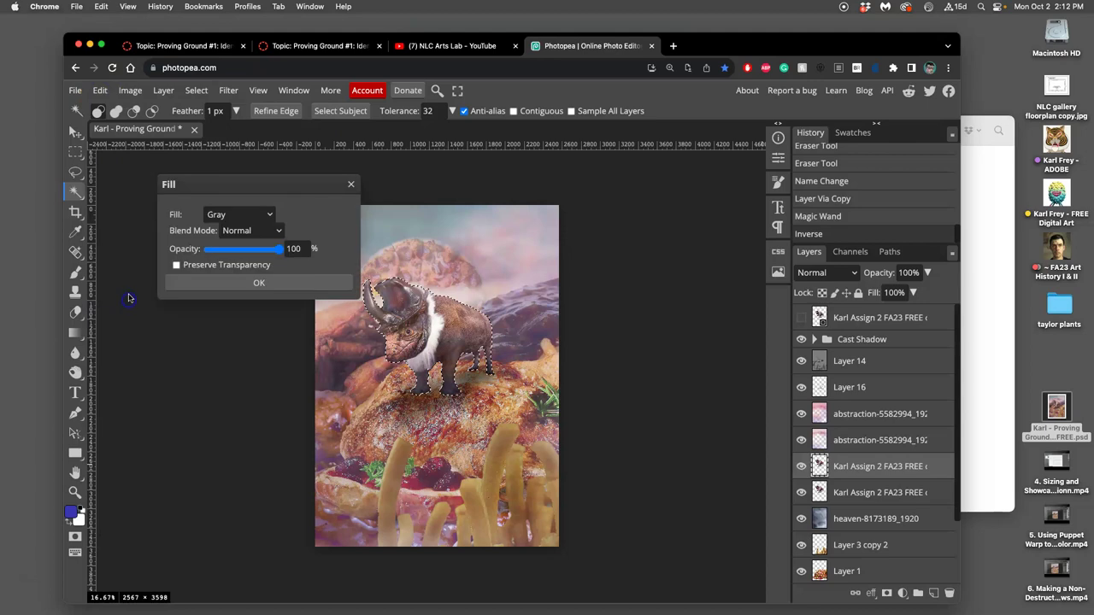
left_click(266, 284)
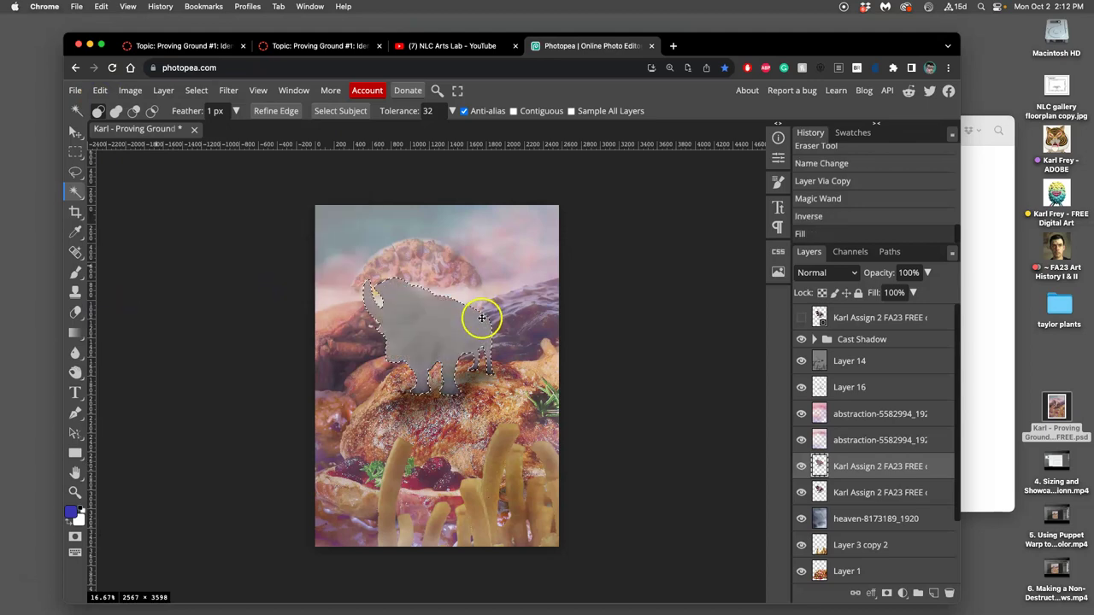
key("ctrl+d")
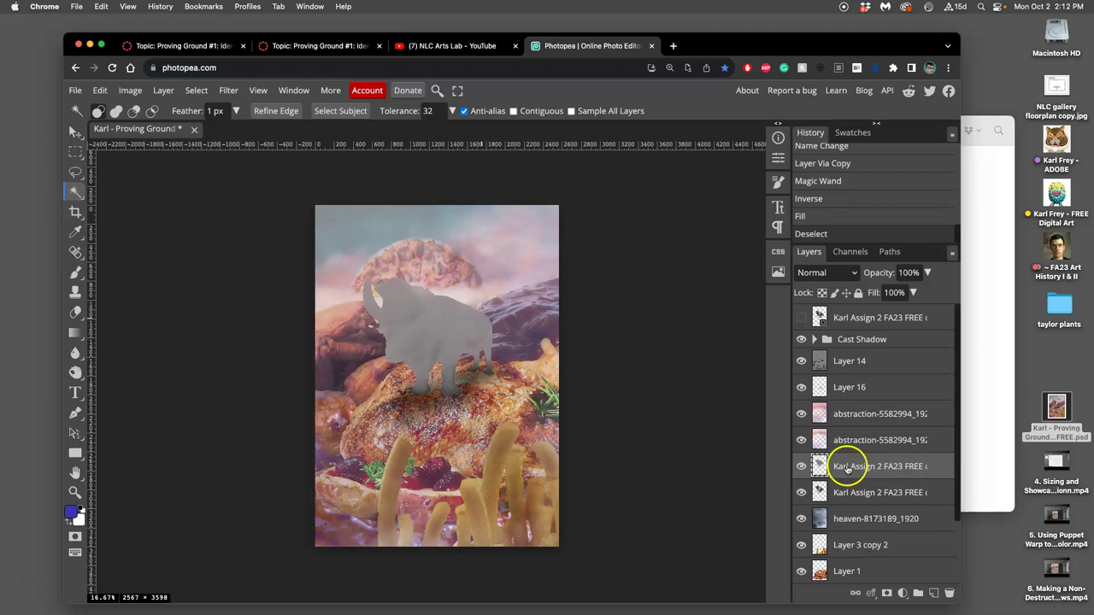
- Compare the image with and without Layer 14, and move the gray silhouette layer above the Cast Shadow group
left_click(801, 361)
left_click(800, 361)
left_click_drag(861, 469, 853, 329)
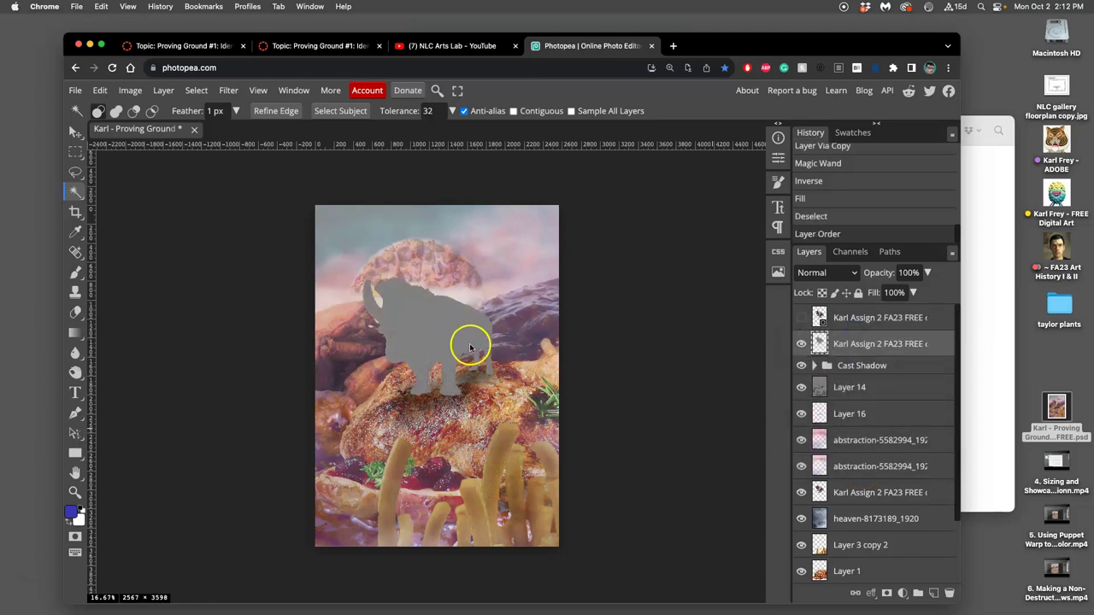
- Set the gray silhouette layer's blend mode to Overlay
scroll(474, 346, "up", 1)
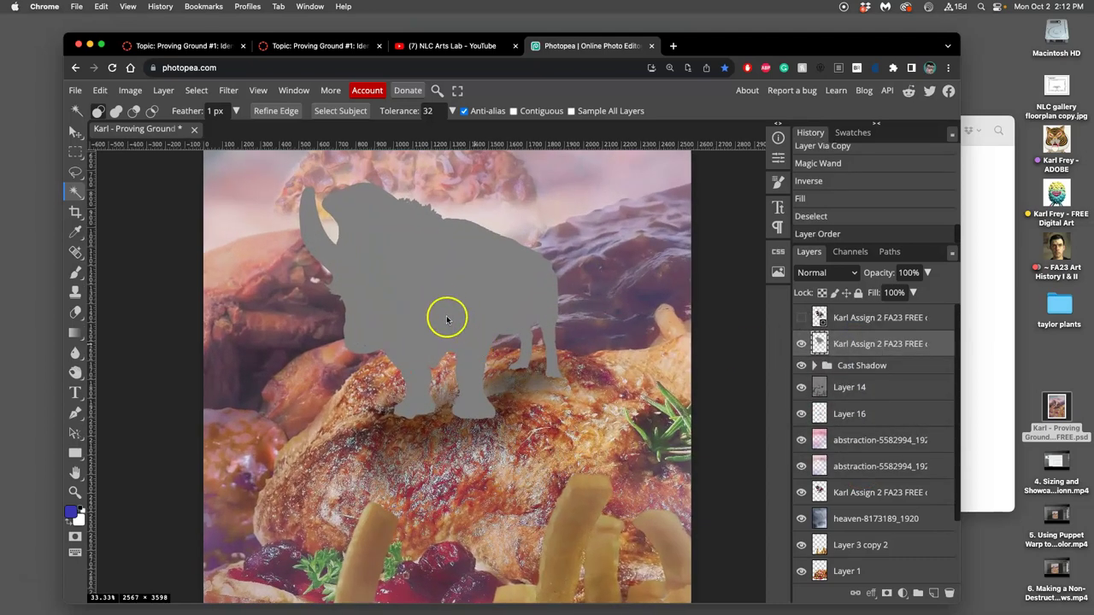
scroll(445, 312, "up", 1)
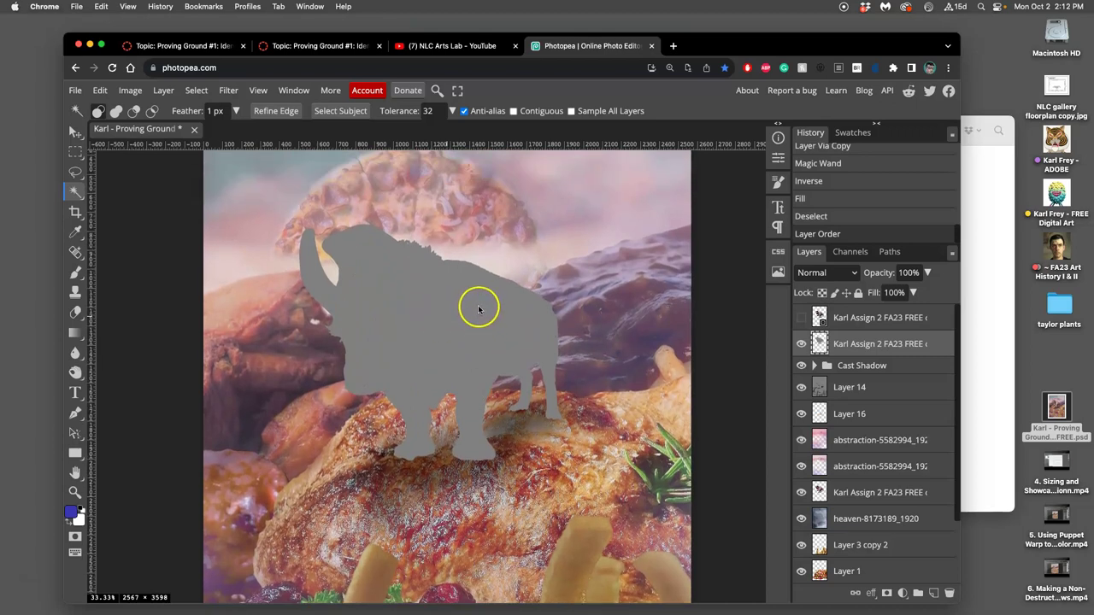
left_click(825, 273)
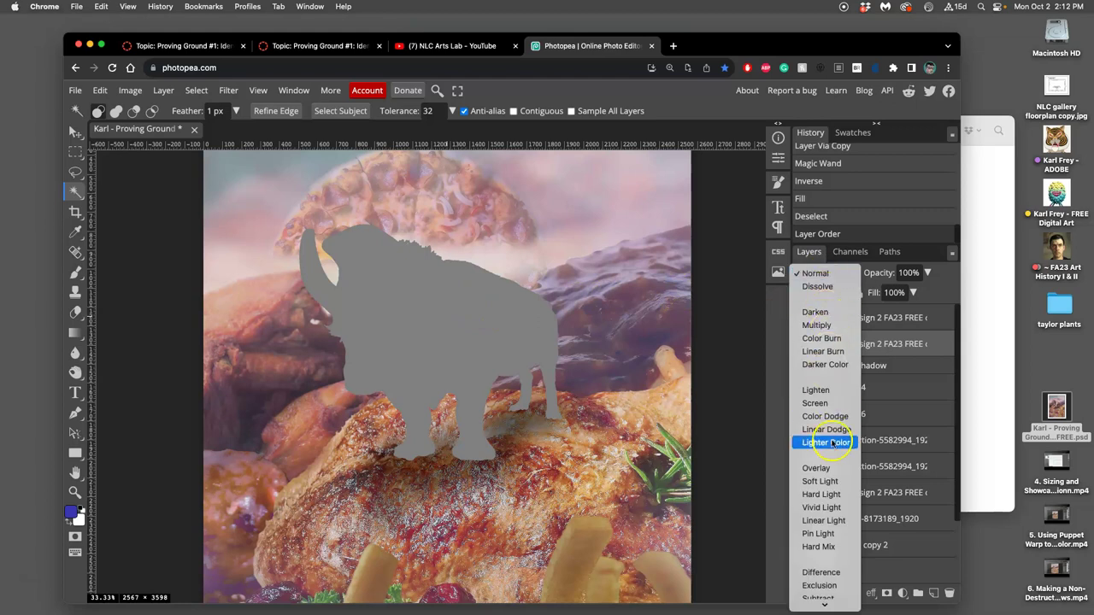
left_click(830, 469)
left_click(831, 469)
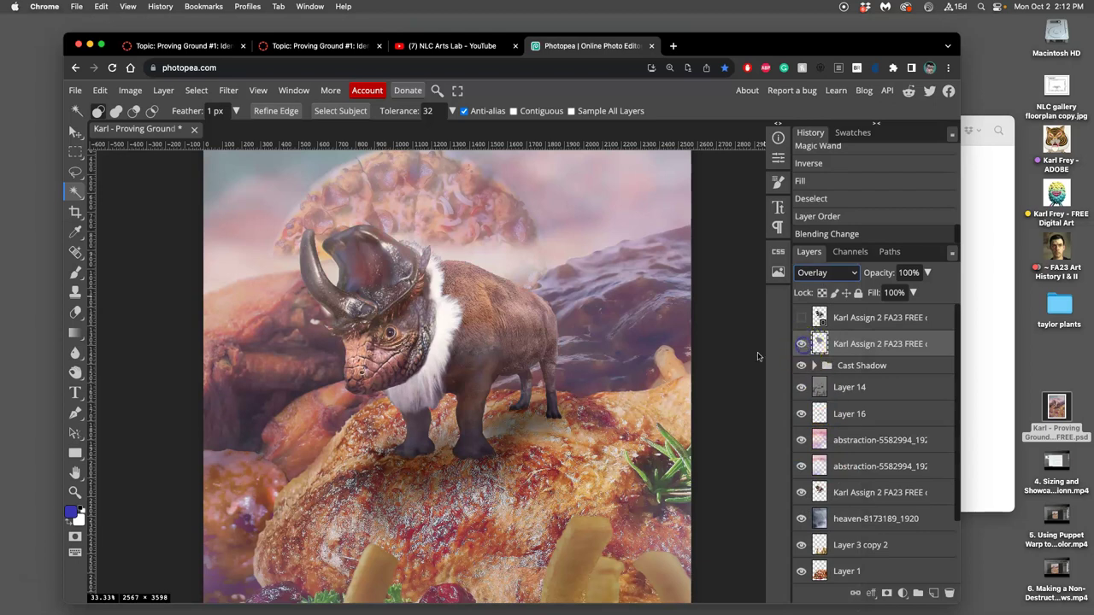
- Darken the creature's front leg with the Burn tool on the gray Overlay silhouette layer
left_click(76, 372)
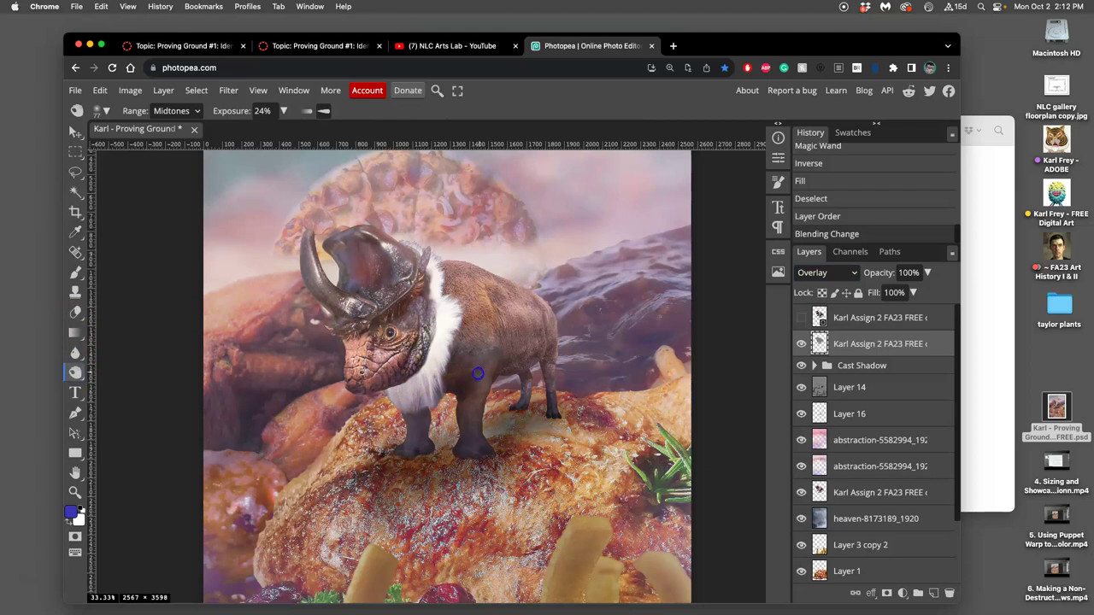
left_click(453, 446)
scroll(453, 445, "up", 3)
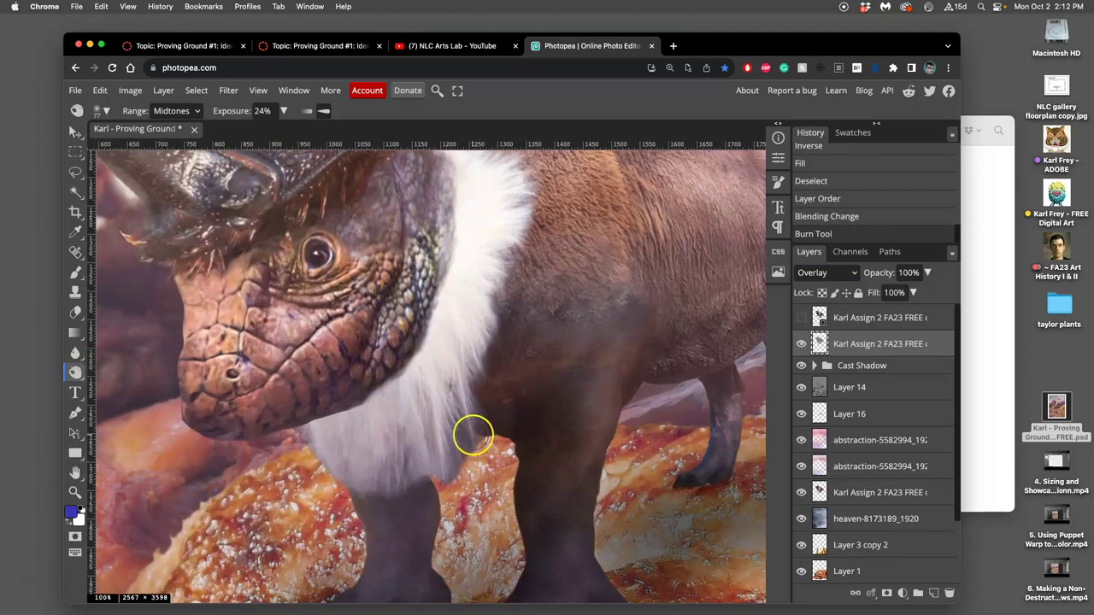
scroll(505, 464, "down", 3)
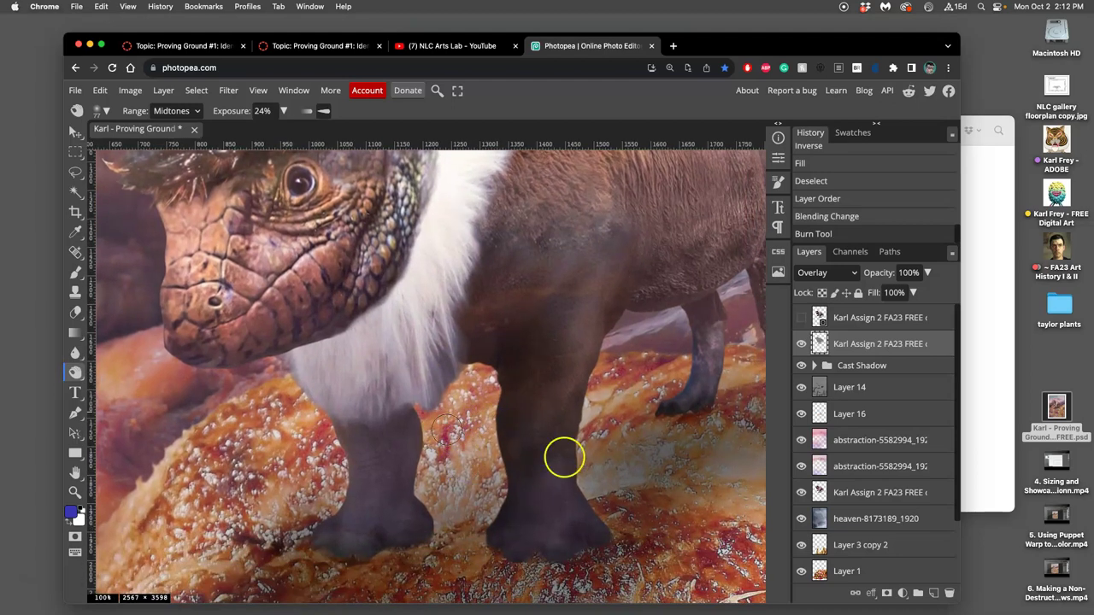
- Hide the gray silhouette layer and burn shading around the creature's front legs on Layer 14
left_click(850, 388)
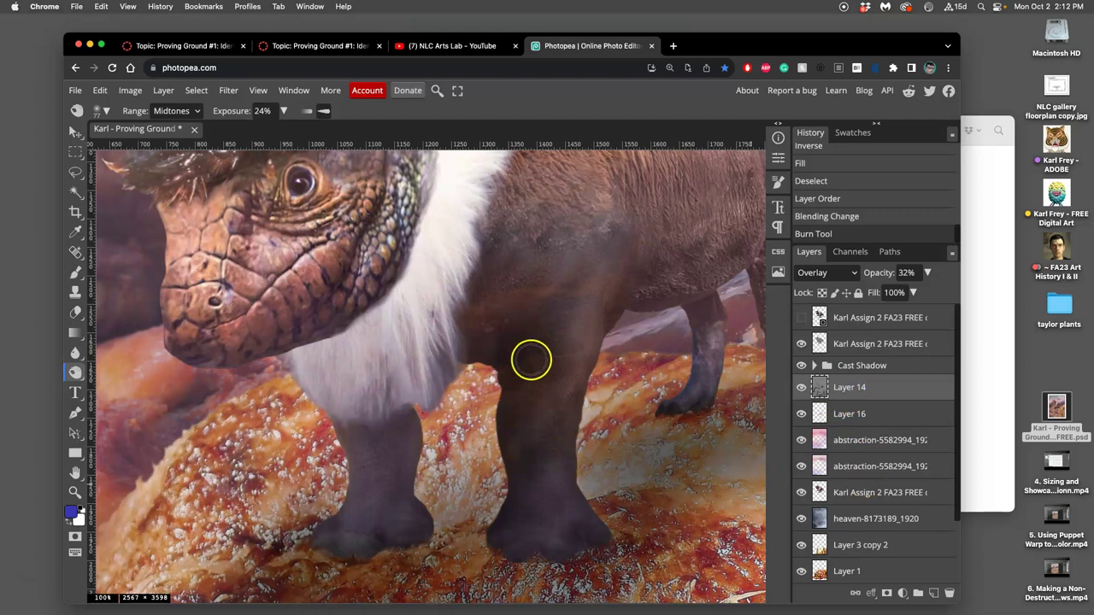
left_click(801, 344)
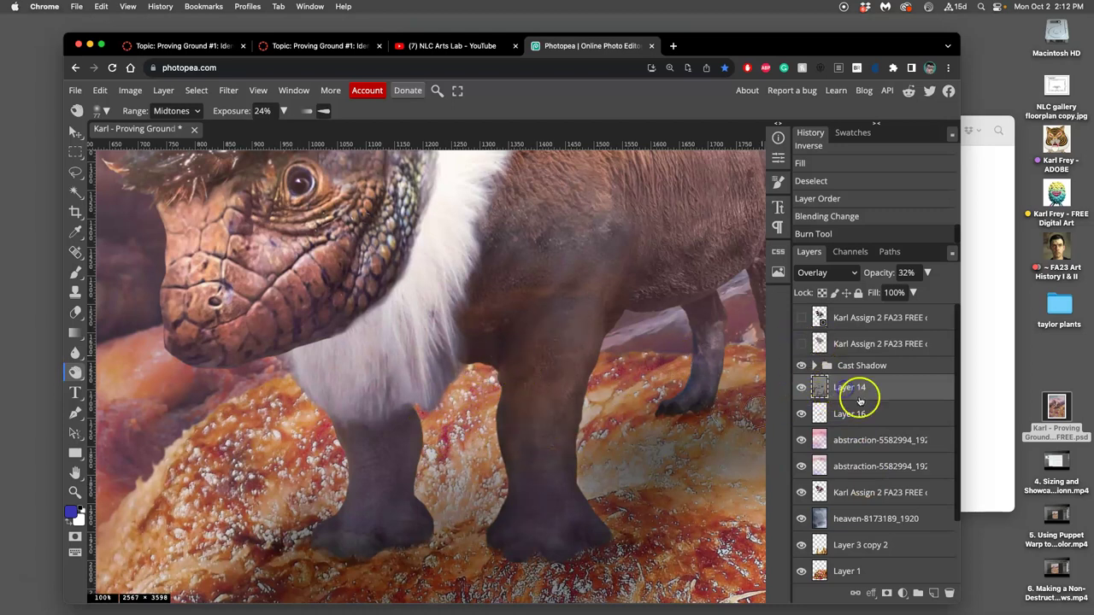
left_click(801, 388)
left_click(800, 387)
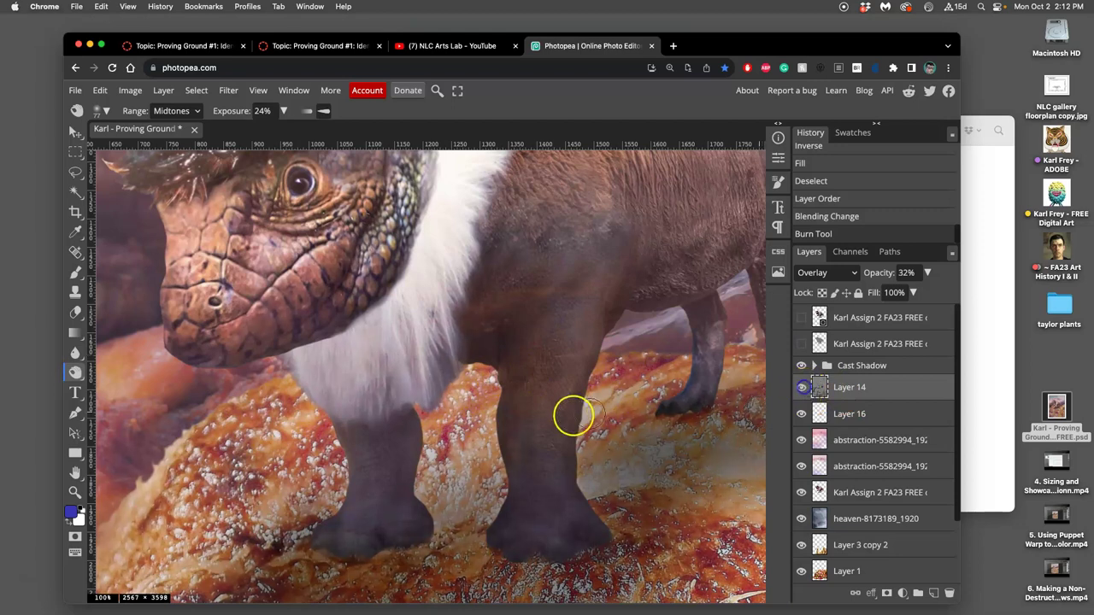
mouse_move(451, 458)
left_mouse_down()
mouse_move(524, 391)
mouse_move(505, 415)
mouse_move(480, 417)
mouse_move(520, 396)
mouse_move(501, 460)
left_mouse_up()
mouse_move(391, 418)
left_mouse_down()
mouse_move(433, 426)
mouse_move(415, 431)
left_mouse_up()
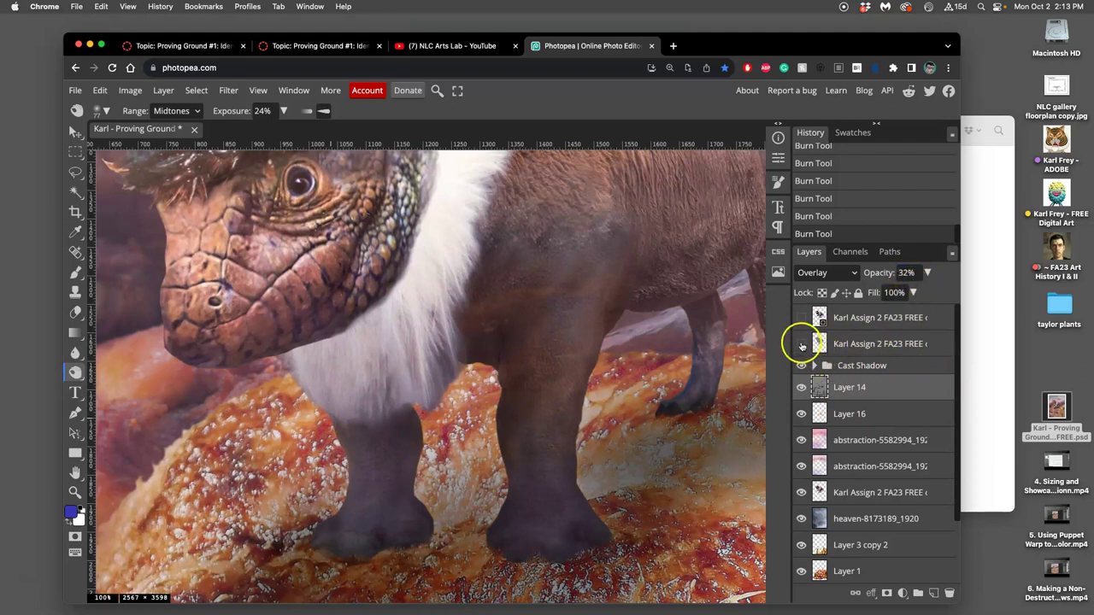
- Show the gray silhouette layer again and burn the upper part of the front leg below the white fur on it
left_click(802, 343)
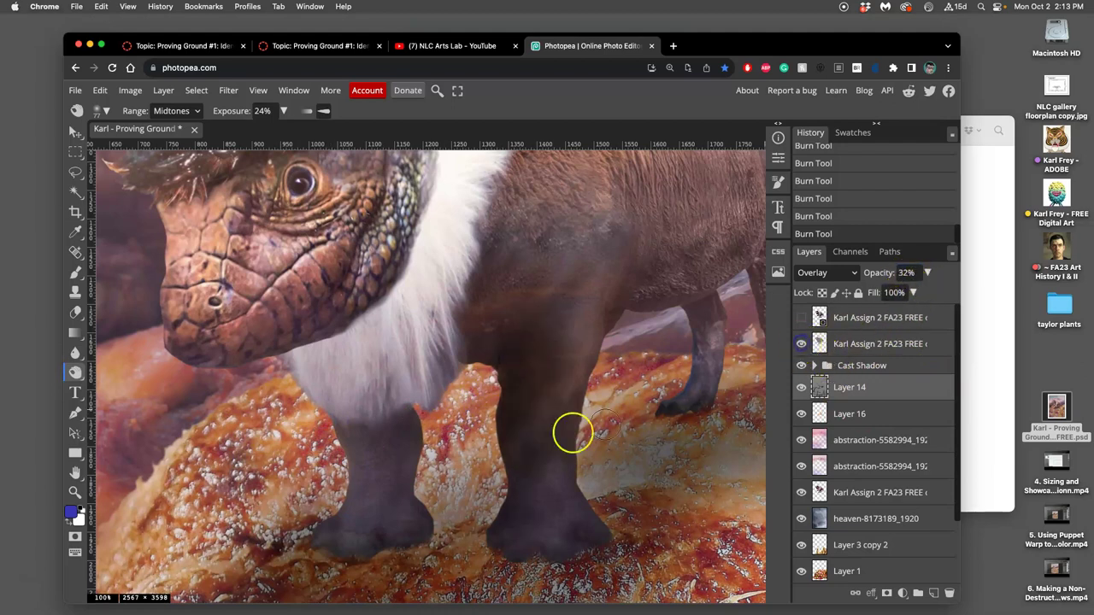
left_click(861, 343)
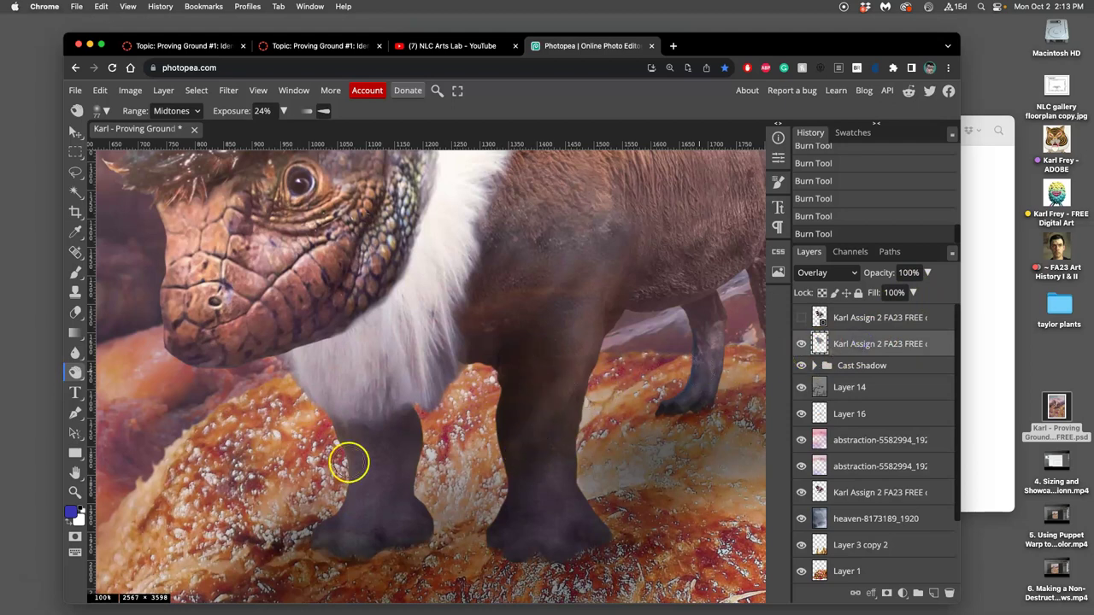
mouse_move(394, 419)
left_mouse_down()
mouse_move(437, 490)
mouse_move(372, 494)
mouse_move(386, 471)
mouse_move(441, 453)
mouse_move(344, 418)
mouse_move(453, 457)
mouse_move(228, 474)
mouse_move(336, 492)
mouse_move(439, 479)
mouse_move(392, 442)
mouse_move(391, 416)
mouse_move(366, 408)
left_mouse_up()
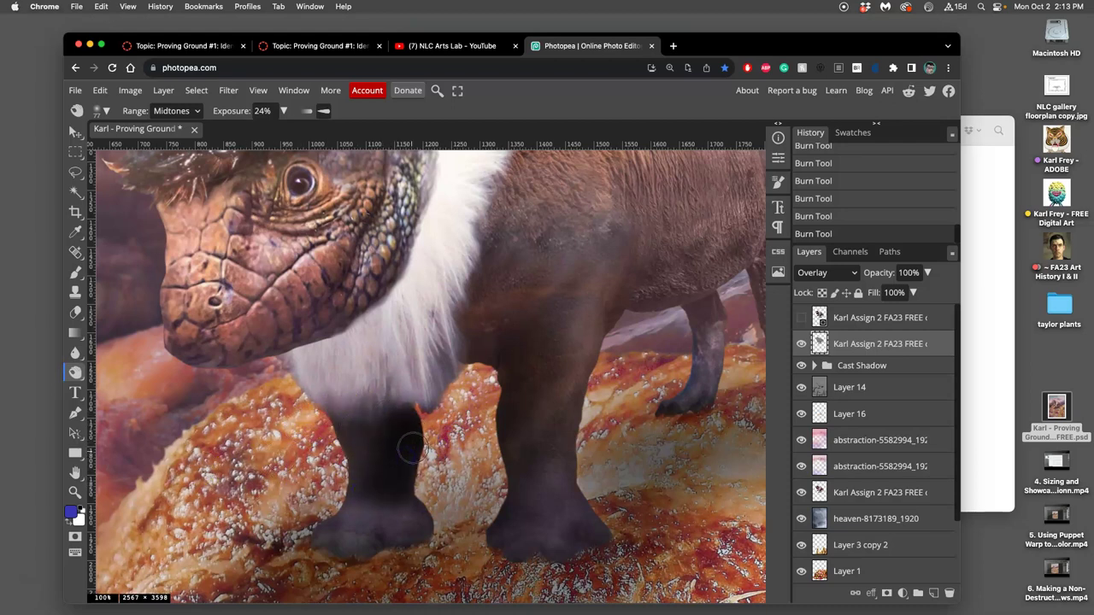
- Undo the last two history states and redo them to compare the leg shading
key("ctrl+z")
key("ctrl+z")
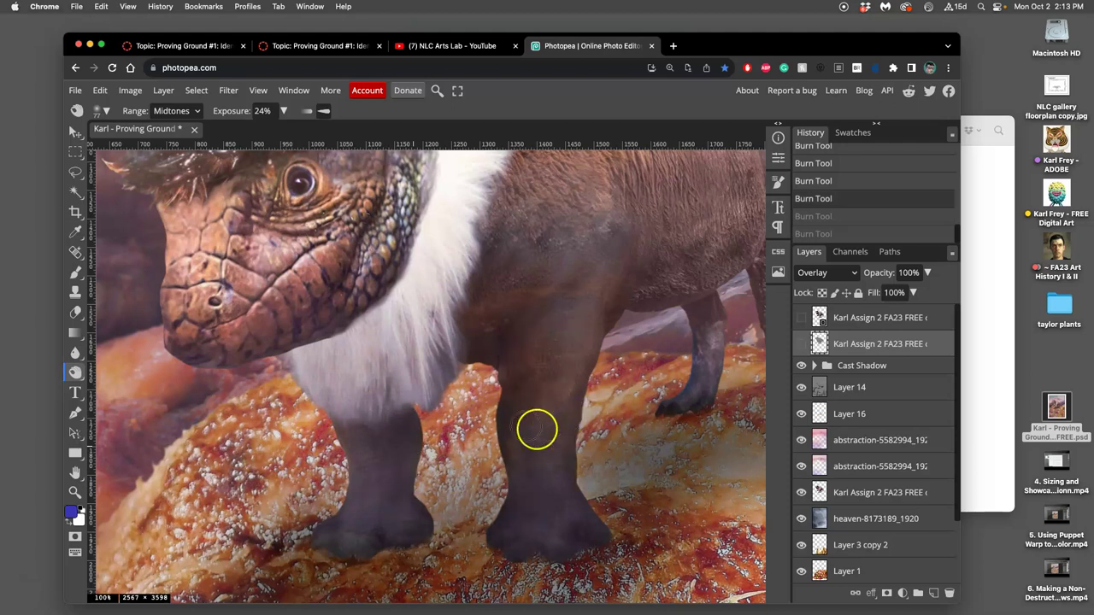
key("ctrl+shift+z")
key("ctrl+shift+z")
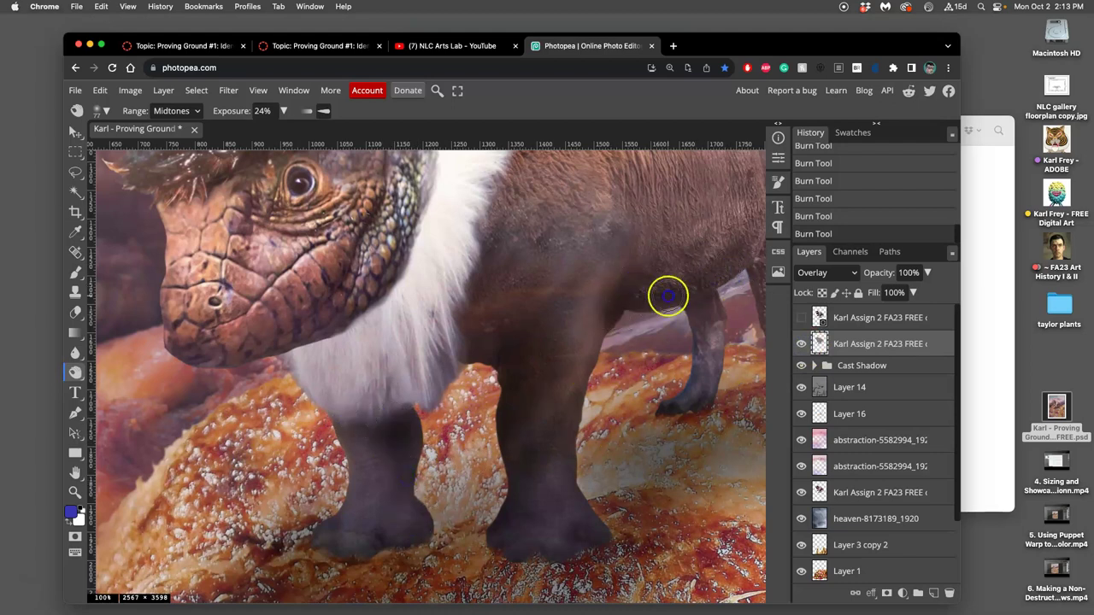
- Burn the creature's rear underside and hind legs on the gray Overlay silhouette layer
left_click_drag(713, 319, 513, 408)
left_click_drag(539, 325, 498, 378)
left_click_drag(601, 376, 568, 364)
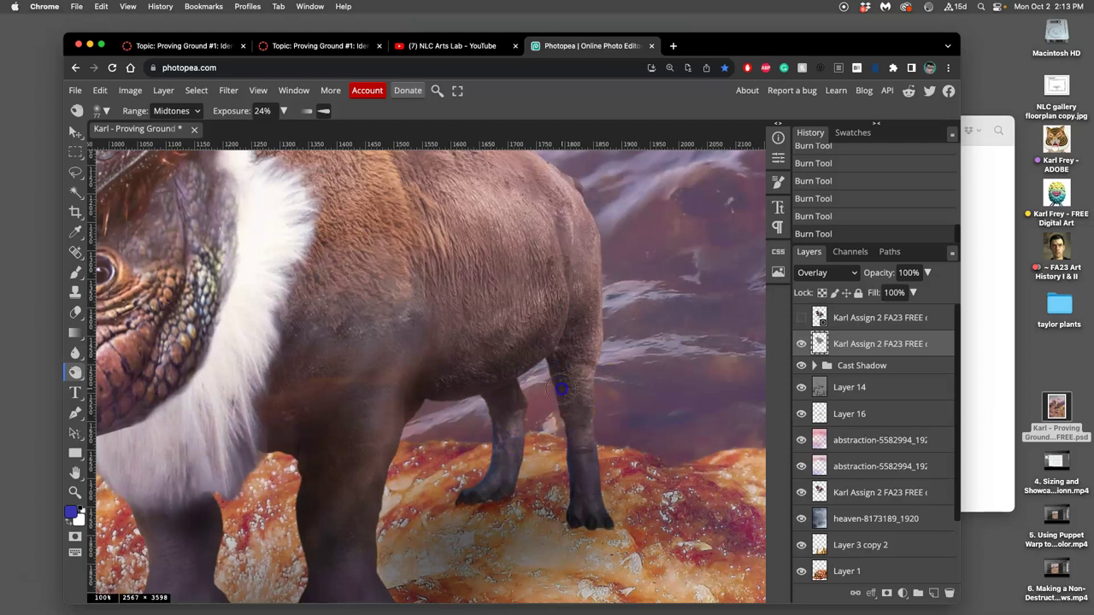
left_click_drag(562, 407, 565, 472)
mouse_move(517, 443)
left_mouse_down()
mouse_move(507, 419)
mouse_move(515, 437)
left_mouse_up()
left_click_drag(434, 461, 586, 429)
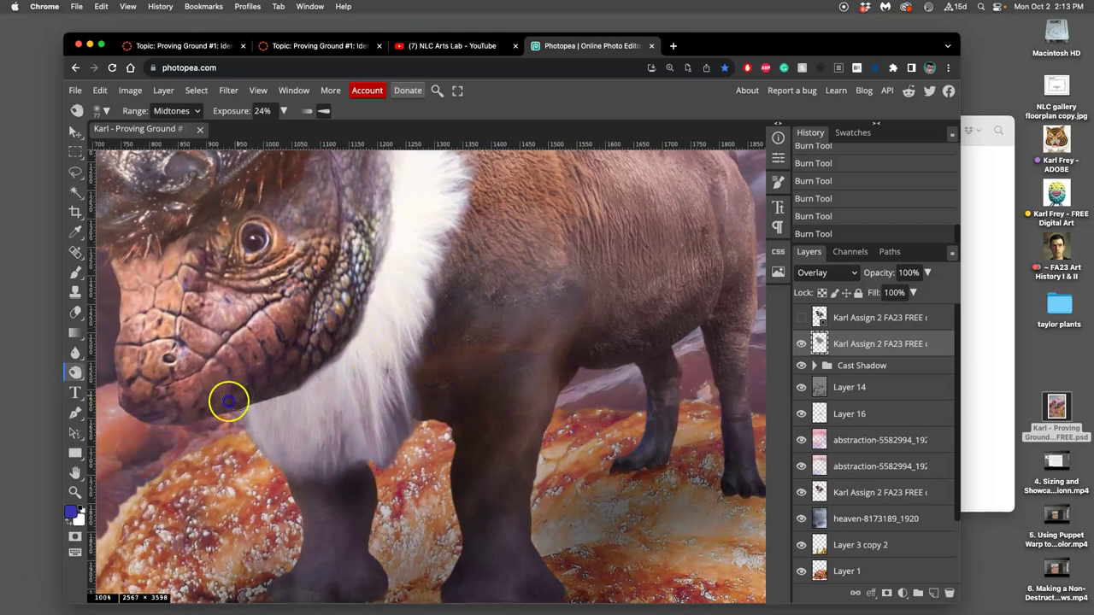
- Burn the underside of the creature's jaw and the scaly neck beside the white fur
mouse_move(257, 393)
left_mouse_down()
mouse_move(234, 408)
mouse_move(196, 404)
left_mouse_up()
left_click(320, 317)
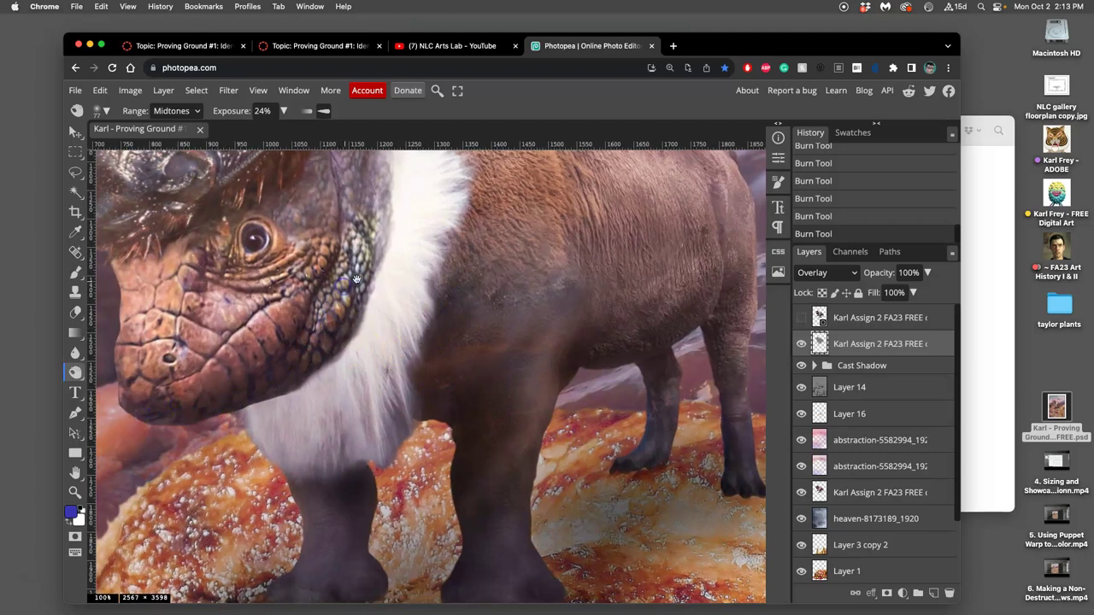
left_click_drag(357, 281, 366, 373)
mouse_move(384, 334)
left_mouse_down()
mouse_move(391, 294)
mouse_move(379, 377)
mouse_move(397, 316)
mouse_move(395, 258)
mouse_move(372, 360)
mouse_move(346, 387)
mouse_move(326, 372)
mouse_move(304, 388)
mouse_move(288, 297)
left_mouse_up()
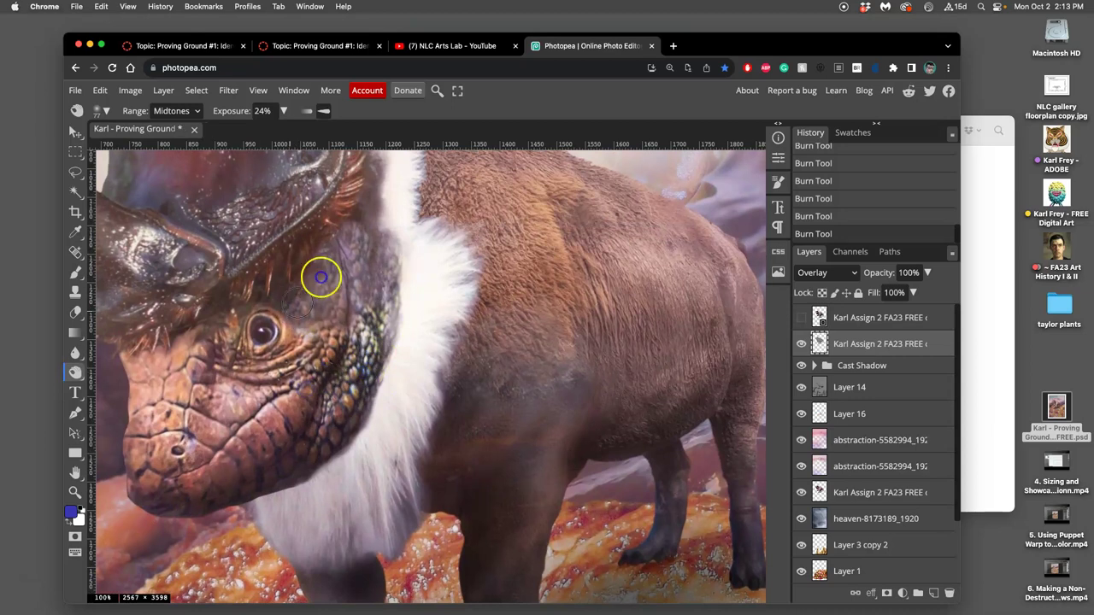
- Burn the creature's brow and the head area between the eye and the base of the horn
left_click_drag(305, 248, 275, 284)
mouse_move(219, 318)
left_mouse_down()
mouse_move(161, 343)
mouse_move(177, 342)
mouse_move(150, 374)
mouse_move(247, 337)
mouse_move(232, 367)
left_mouse_up()
mouse_move(333, 358)
left_mouse_down()
mouse_move(468, 423)
mouse_move(239, 350)
mouse_move(186, 256)
left_mouse_up()
mouse_move(222, 299)
left_mouse_down()
mouse_move(163, 234)
mouse_move(242, 317)
mouse_move(283, 275)
mouse_move(259, 271)
mouse_move(313, 307)
mouse_move(392, 294)
mouse_move(352, 296)
left_mouse_up()
left_click_drag(285, 388, 247, 393)
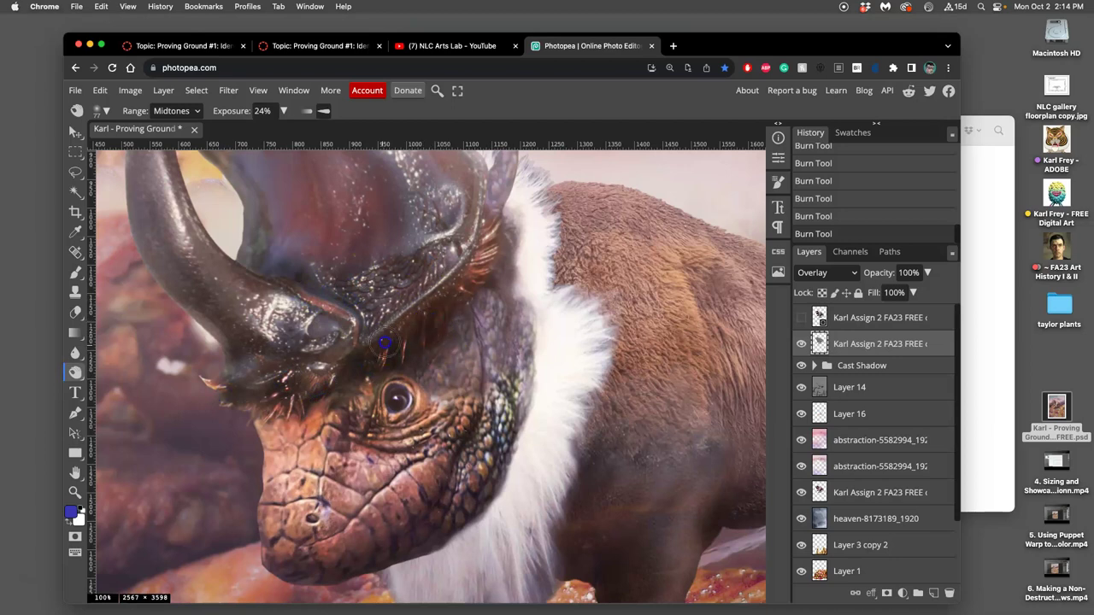
- Burn the shell-like horn plate, the fringe beneath its edge and the skin behind the eye
scroll(457, 316, "up", 3)
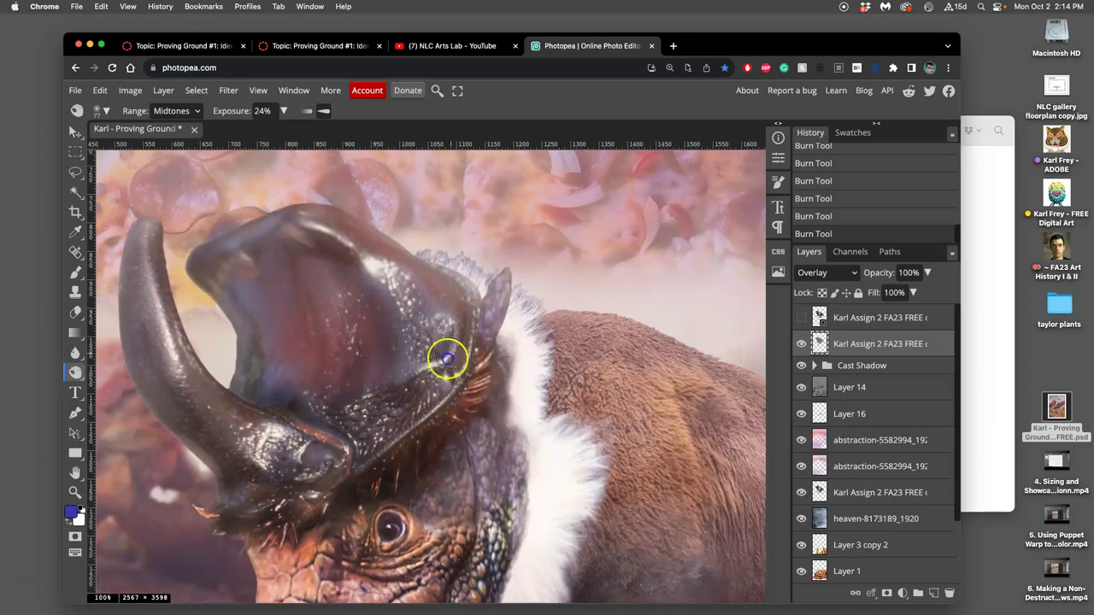
mouse_move(417, 321)
left_mouse_down()
mouse_move(322, 247)
mouse_move(322, 265)
mouse_move(293, 279)
mouse_move(302, 297)
mouse_move(293, 316)
mouse_move(331, 336)
mouse_move(322, 393)
mouse_move(303, 270)
mouse_move(359, 389)
left_mouse_up()
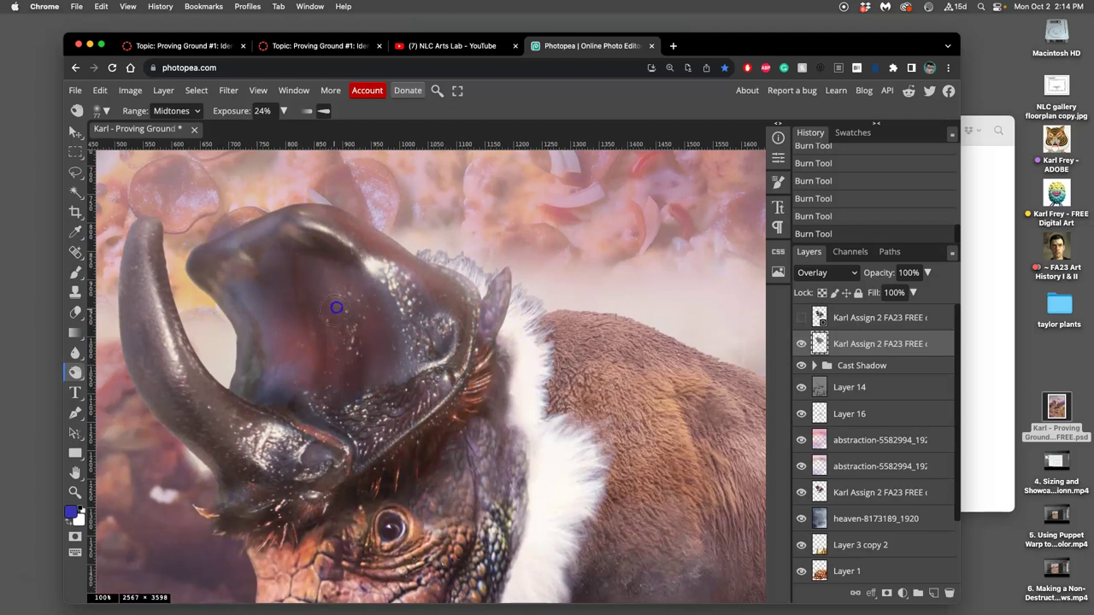
mouse_move(336, 307)
left_mouse_down()
mouse_move(338, 376)
mouse_move(295, 389)
mouse_move(414, 401)
mouse_move(335, 287)
left_mouse_up()
mouse_move(494, 342)
left_mouse_down()
mouse_move(501, 391)
mouse_move(496, 374)
left_mouse_up()
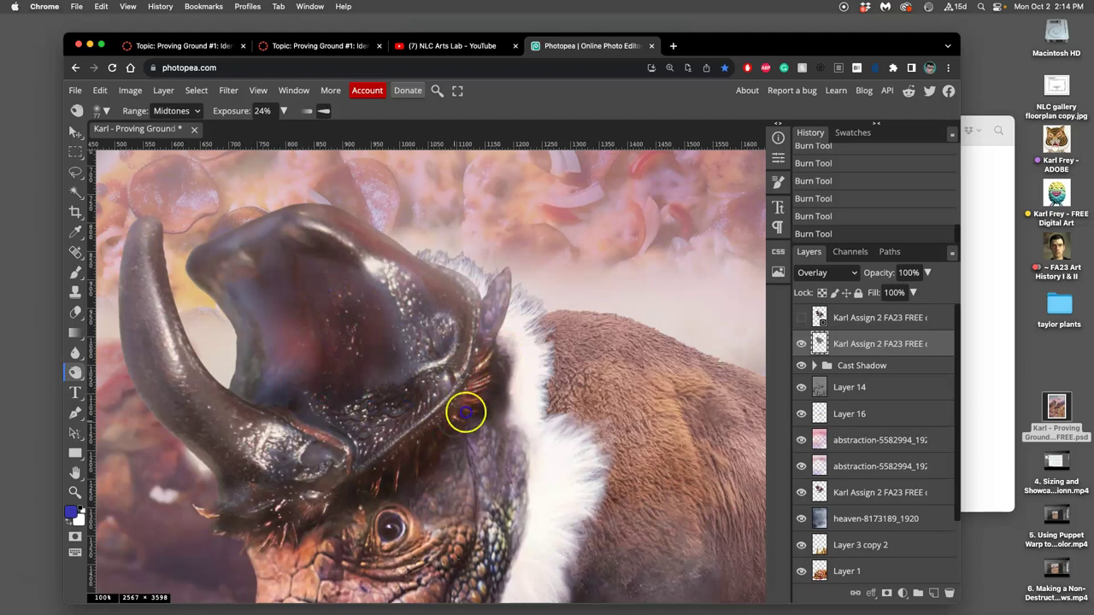
left_click_drag(465, 412, 424, 458)
left_click_drag(479, 438, 480, 466)
mouse_move(499, 443)
left_mouse_down()
mouse_move(489, 476)
mouse_move(490, 511)
left_mouse_up()
- Hide and show the gray silhouette layer to compare the whole creature with and without the burned shading
scroll(495, 491, "down", 3)
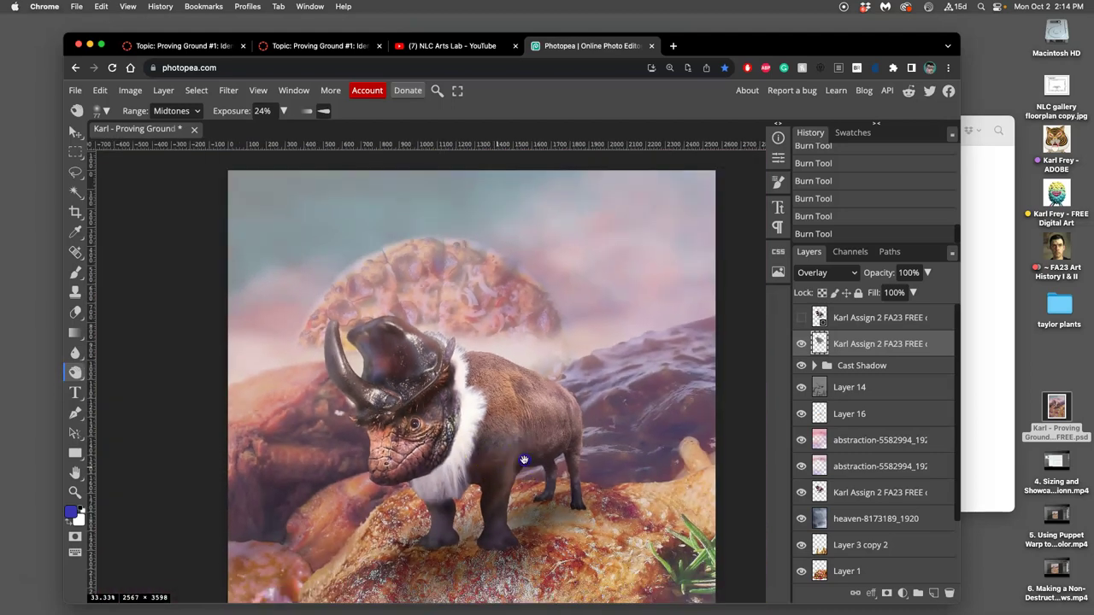
left_click_drag(523, 459, 486, 440)
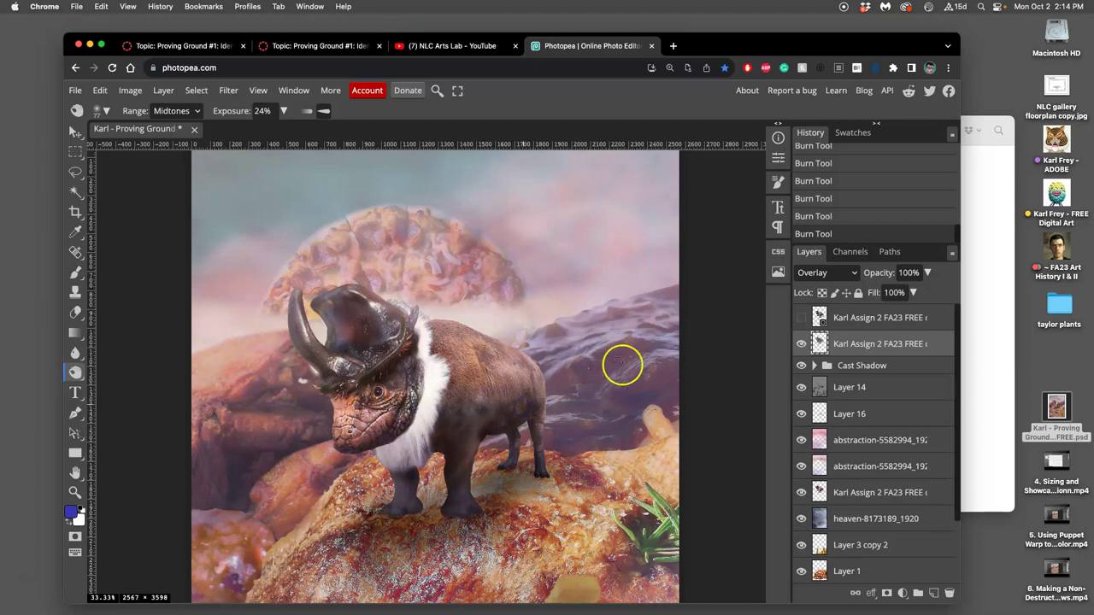
key("super+minus")
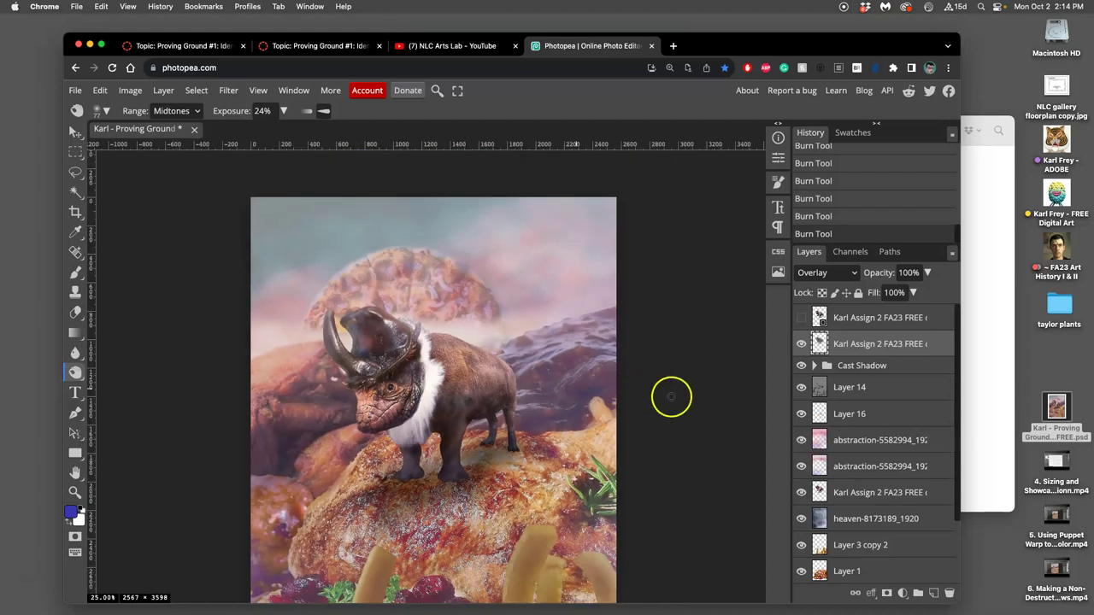
left_click(801, 344)
left_click(802, 344)
left_click(801, 343)
left_click(802, 344)
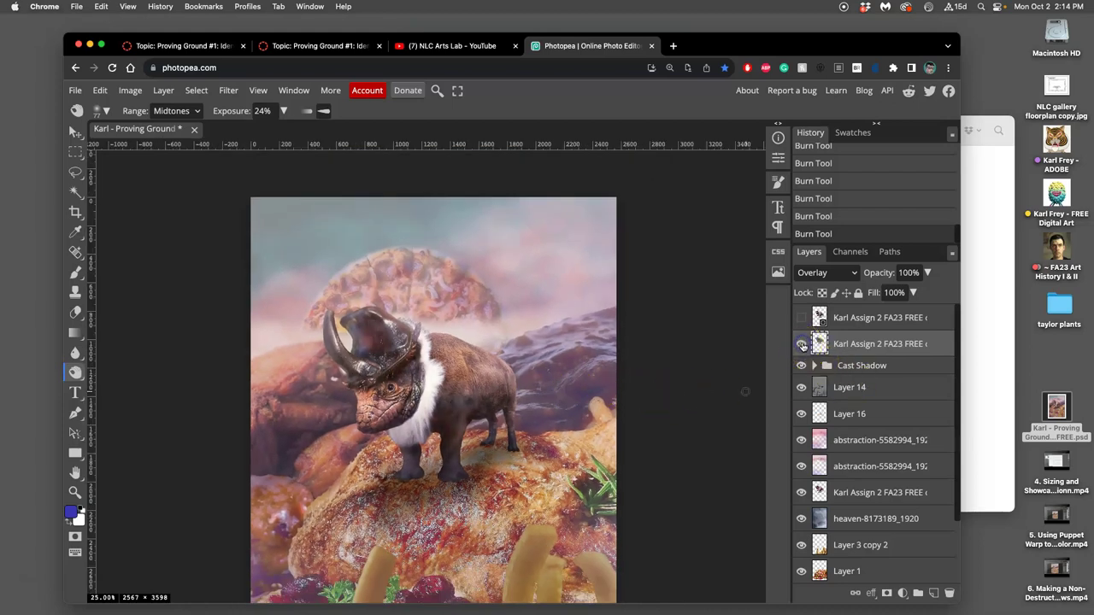
- Lower the gray silhouette layer's opacity to 77%
left_click(927, 272)
left_click_drag(924, 292, 911, 292)
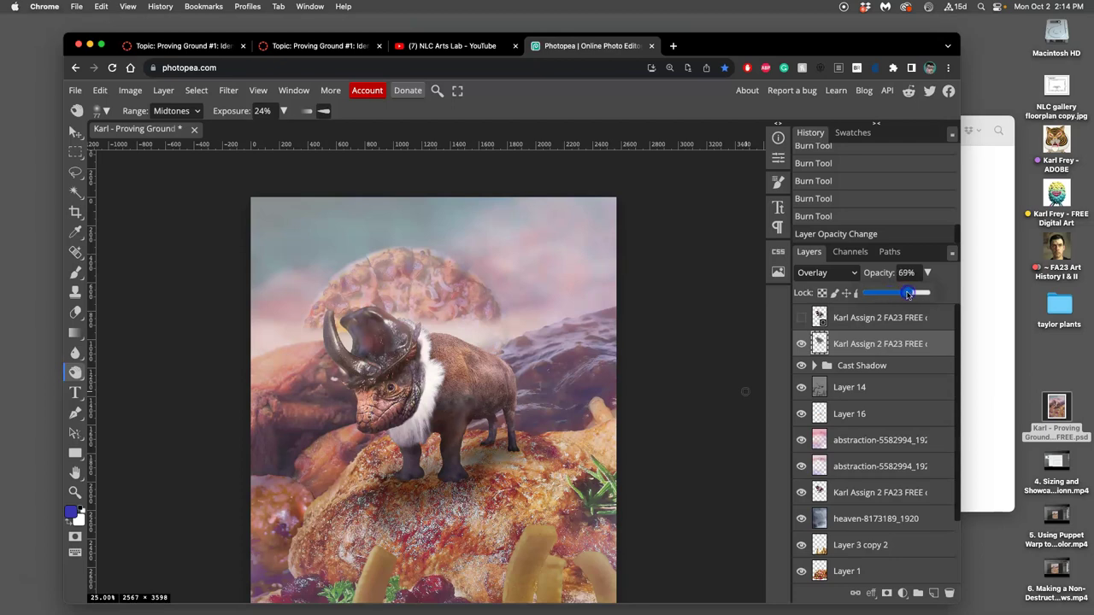
left_click_drag(924, 292, 915, 294)
- Switch to the Dodge tool with a 692 px brush, 0% hardness and 12% exposure
right_click(75, 372)
left_click(119, 374)
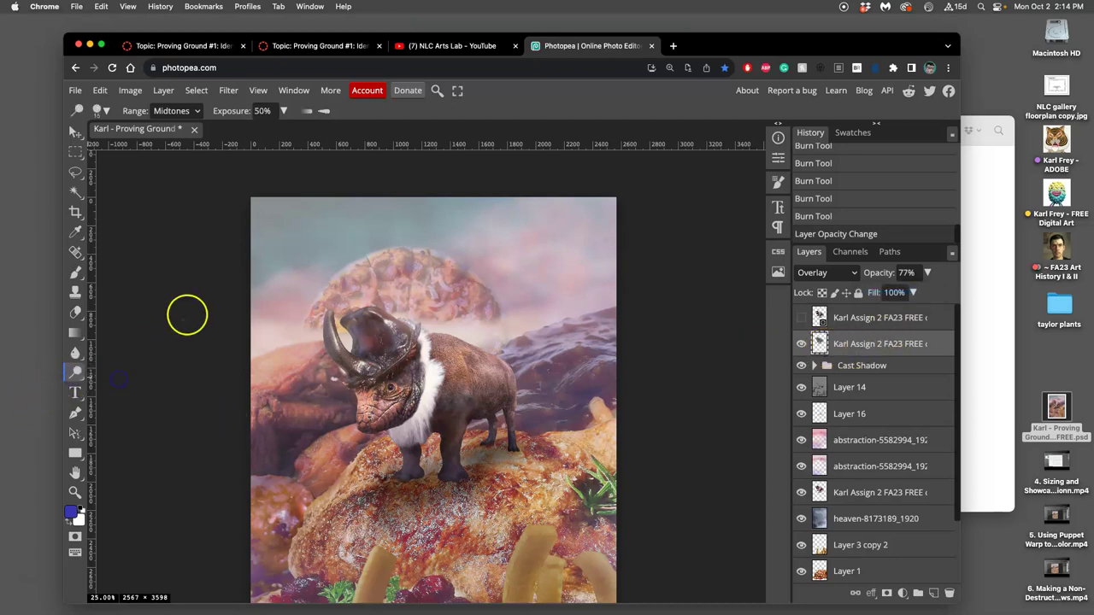
left_click(110, 112)
left_click(245, 150)
left_click_drag(257, 178, 160, 178)
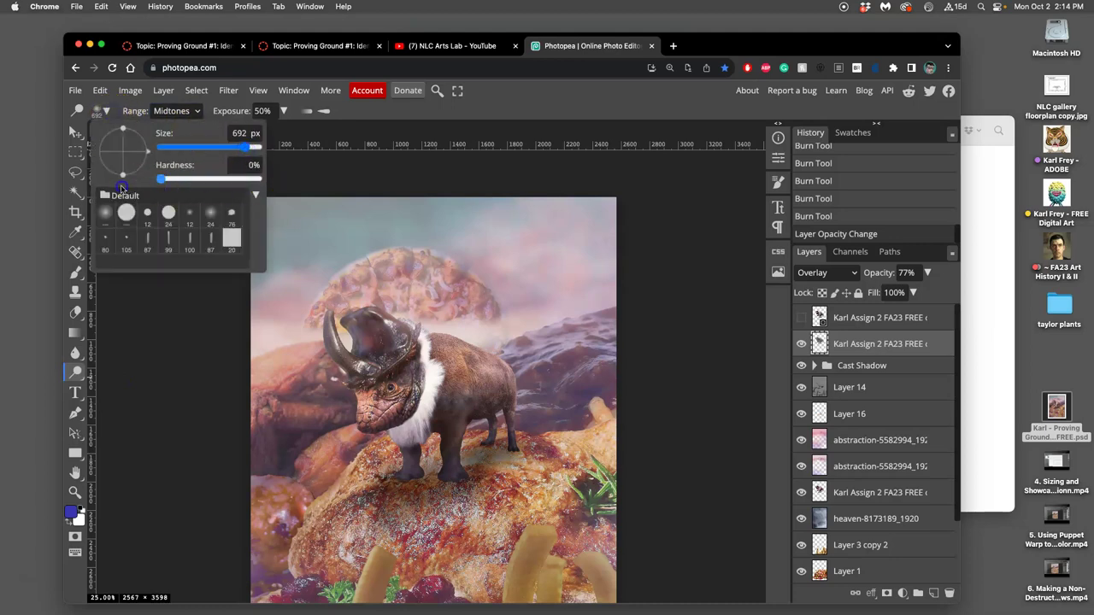
left_click(285, 111)
left_click_drag(261, 134, 242, 133)
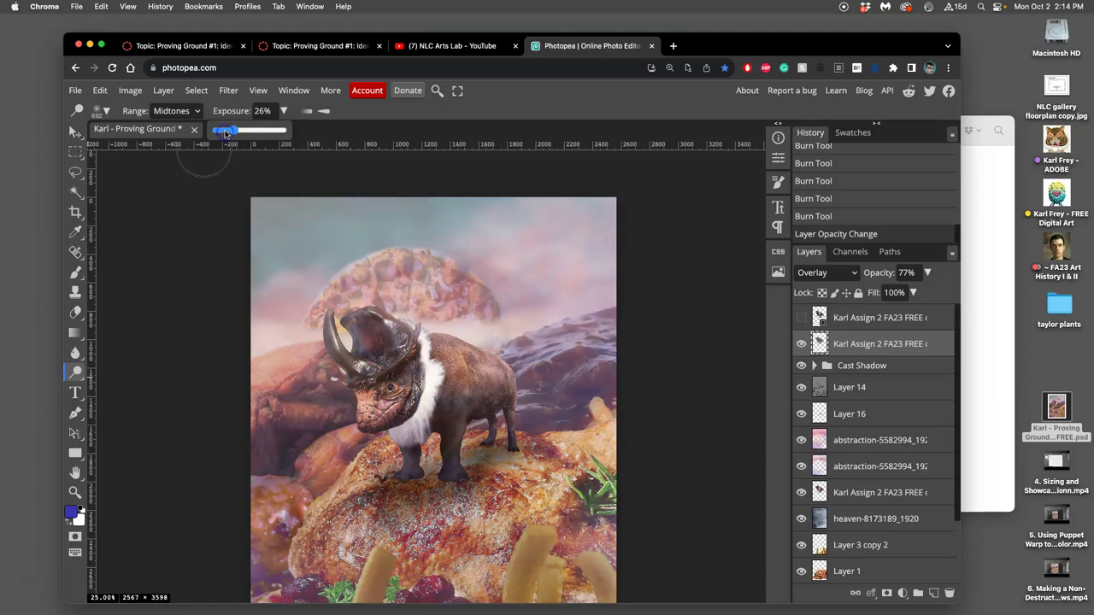
left_click(324, 113)
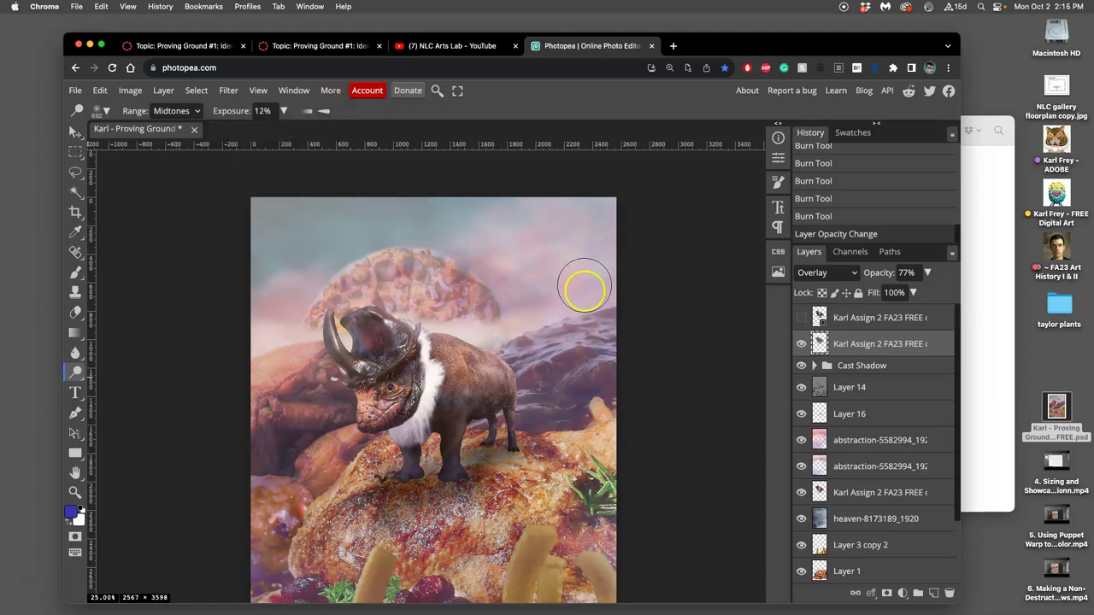
- Dodge highlights onto the creature's back, horns and face on the gray silhouette layer
left_click(471, 350)
left_click(434, 340)
left_click_drag(374, 314, 367, 314)
mouse_move(317, 314)
left_mouse_down()
mouse_move(411, 344)
mouse_move(493, 337)
mouse_move(465, 345)
mouse_move(522, 390)
mouse_move(395, 387)
mouse_move(361, 413)
left_mouse_up()
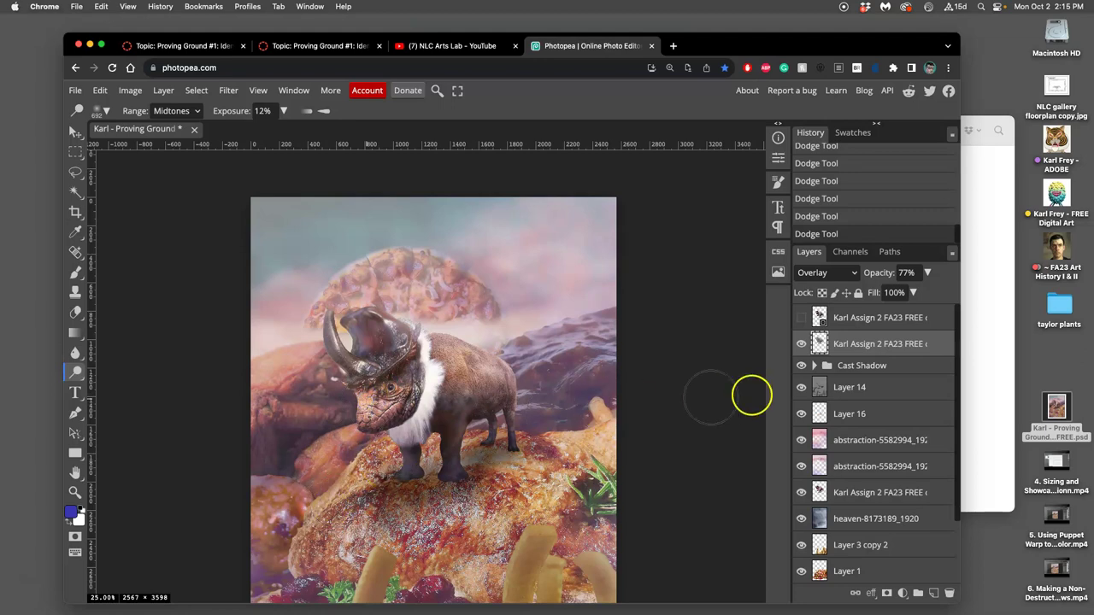
- Toggle the gray silhouette layer's visibility repeatedly to compare the combined dodge and burn effect, leaving it visible
left_click(801, 346)
left_click(801, 345)
left_click(801, 345)
left_click(800, 345)
left_click(800, 345)
left_click(801, 345)
left_click(801, 345)
left_click(800, 345)
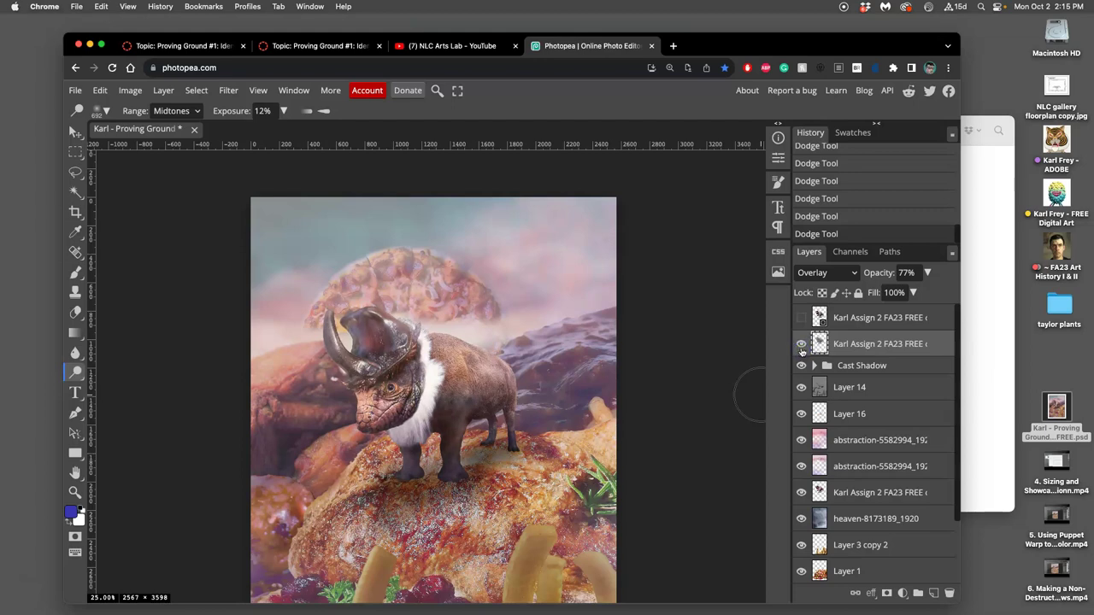
left_click(802, 345)
left_click(802, 345)
left_click(802, 345)
left_click(801, 345)
left_click(802, 344)
left_click(802, 343)
left_click(801, 344)
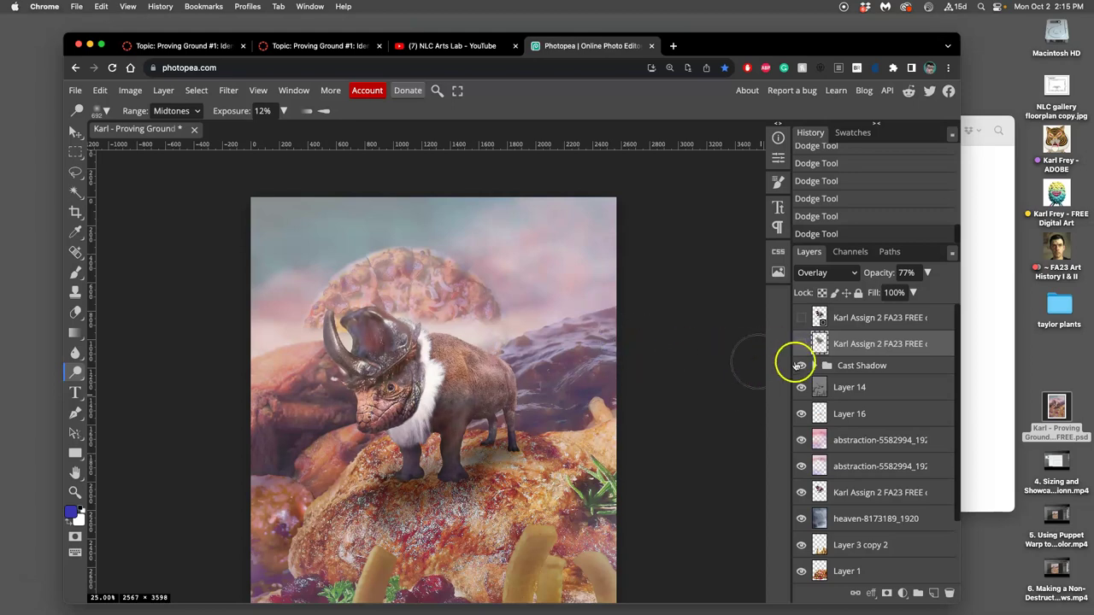
left_click(801, 343)
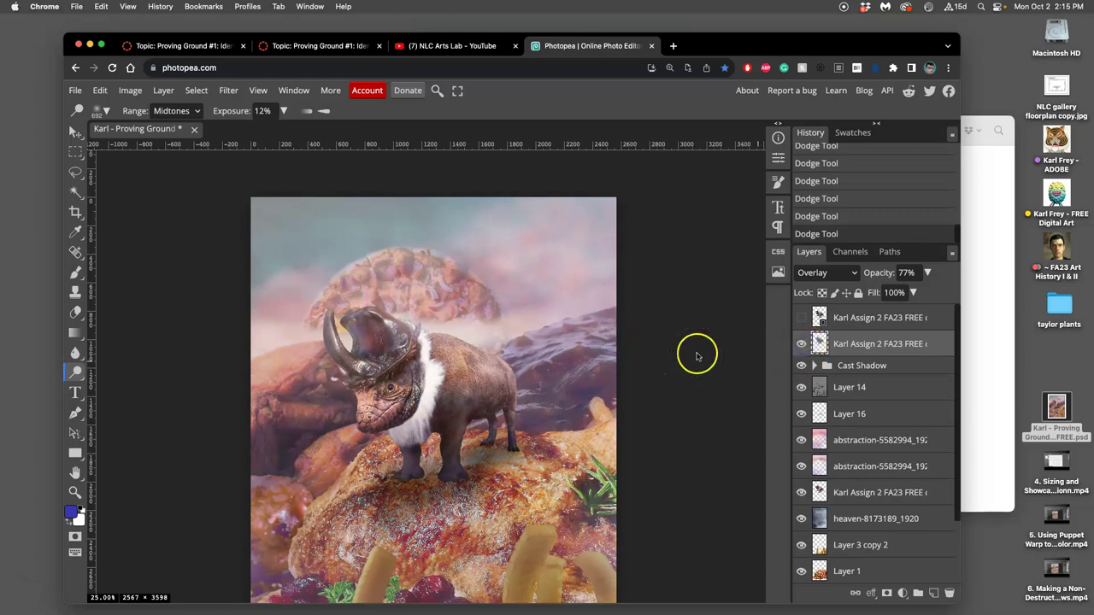
- Dodge a spot on the rock on Layer 14, then move that layer above the Cast Shadow group
key("ctrl+minus")
key("ctrl+minus")
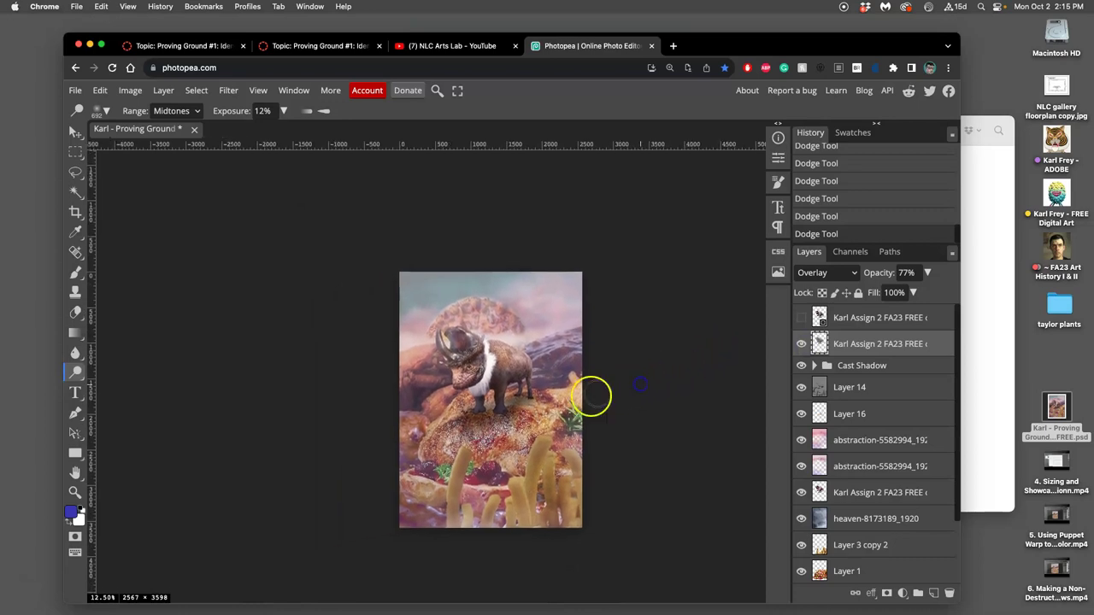
left_click(854, 389)
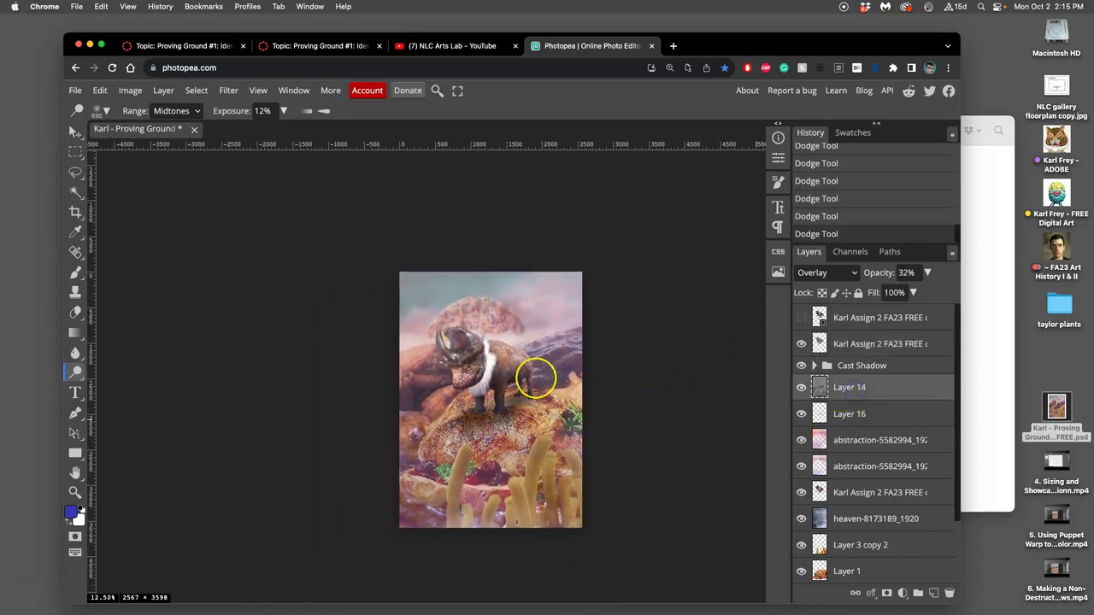
left_click(478, 426)
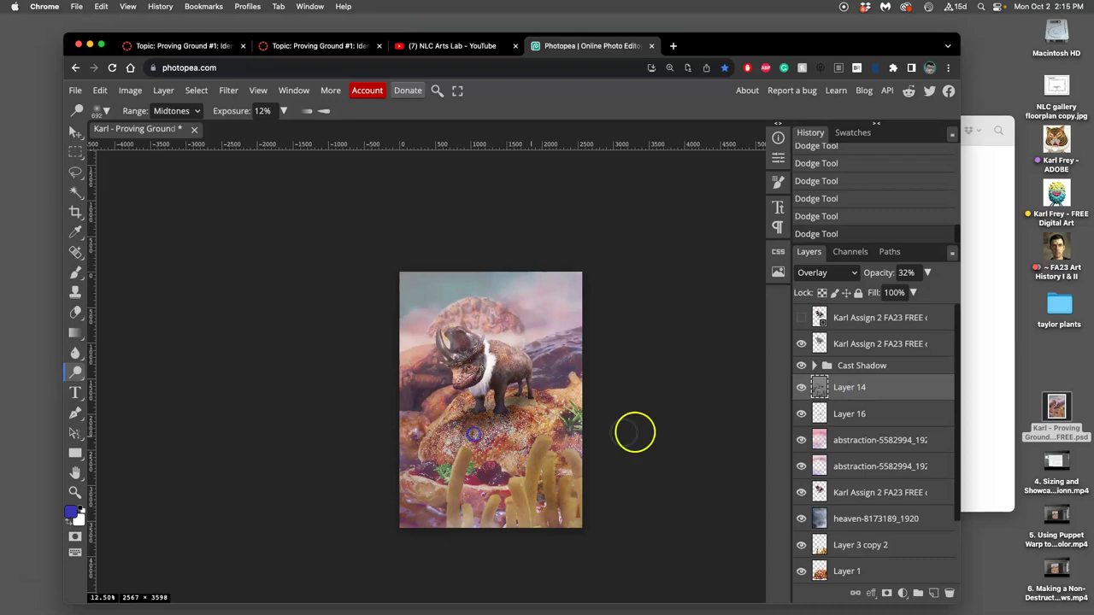
left_click(857, 369)
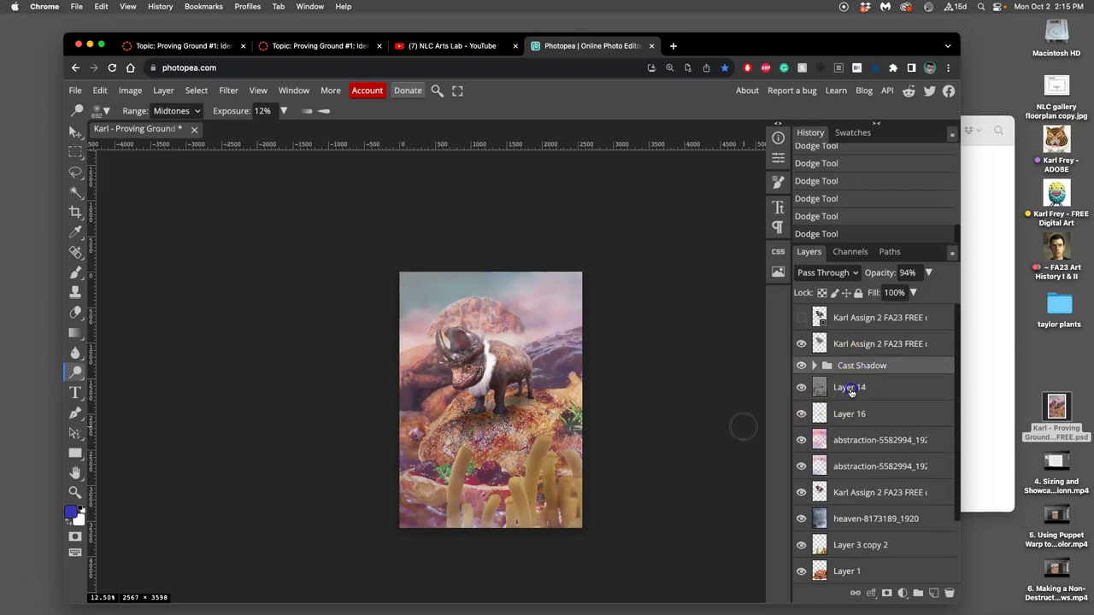
left_click_drag(850, 391, 850, 363)
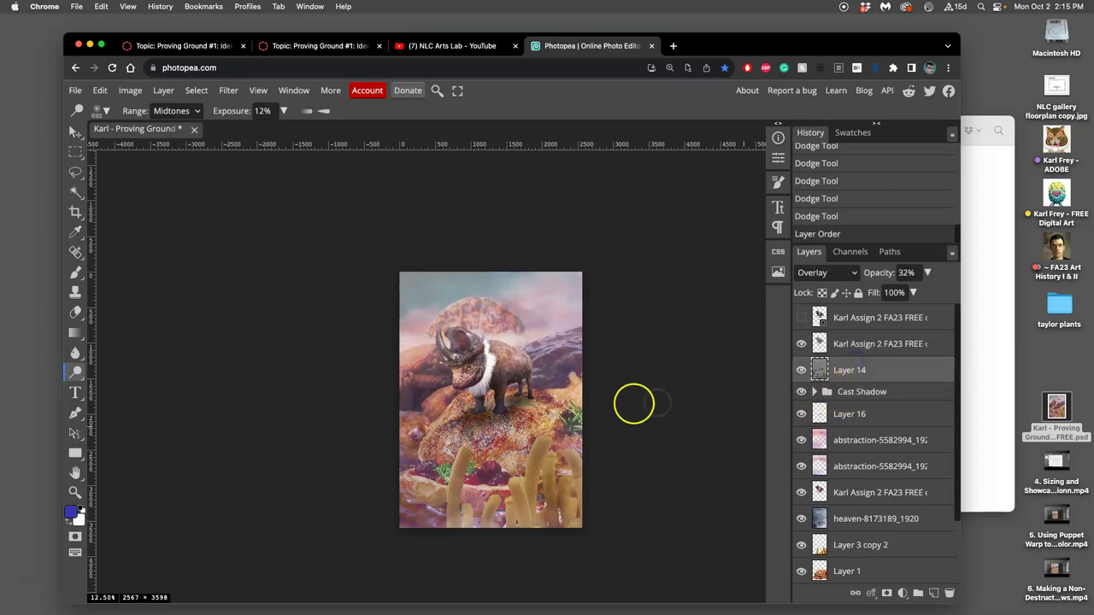
- Dodge highlights onto the rock under the creature and the surrounding foreground on Layer 14
mouse_move(516, 405)
left_mouse_down()
mouse_move(483, 422)
mouse_move(541, 405)
left_mouse_up()
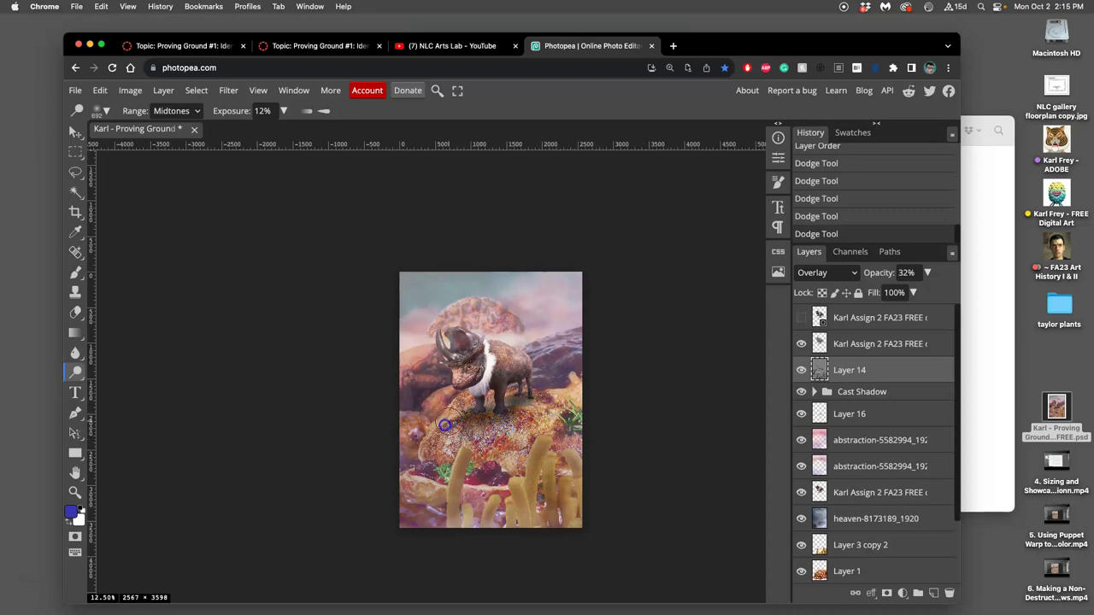
left_click_drag(444, 425, 448, 427)
left_click_drag(439, 475, 447, 429)
mouse_move(513, 443)
left_mouse_down()
mouse_move(542, 424)
mouse_move(566, 433)
mouse_move(553, 405)
left_mouse_up()
left_click_drag(438, 411, 440, 422)
left_click_drag(559, 385, 579, 385)
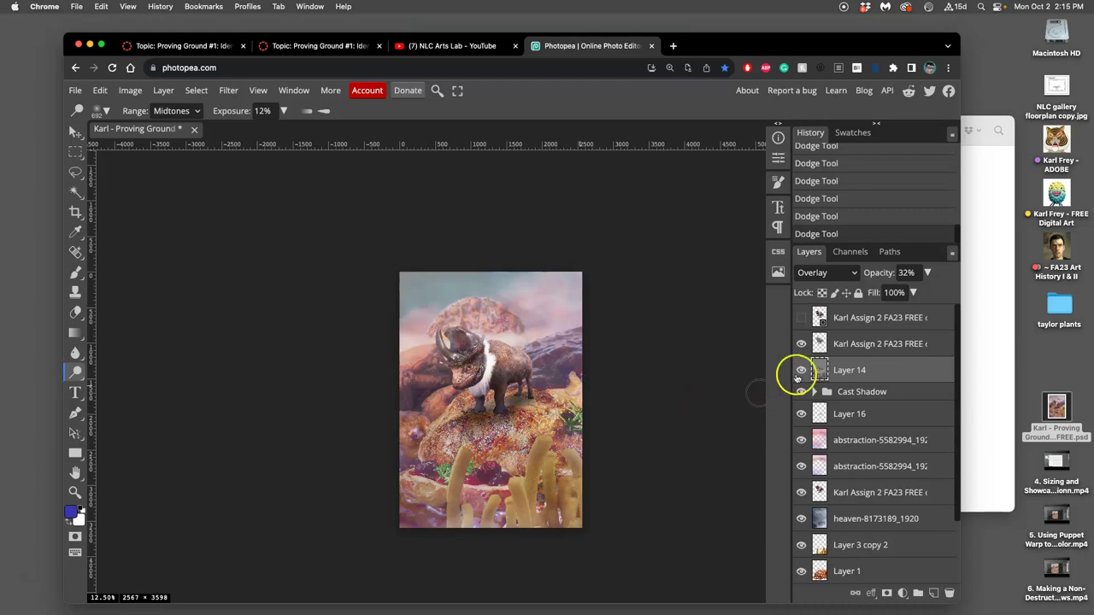
- Toggle Layer 14's visibility to compare the scene with and without its highlights
left_click(801, 370)
left_click(801, 370)
left_click(801, 370)
left_click(800, 370)
- Undo the misplaced drop of Layer 14 and move it directly below the Cast Shadow group
left_click_drag(814, 359, 848, 393)
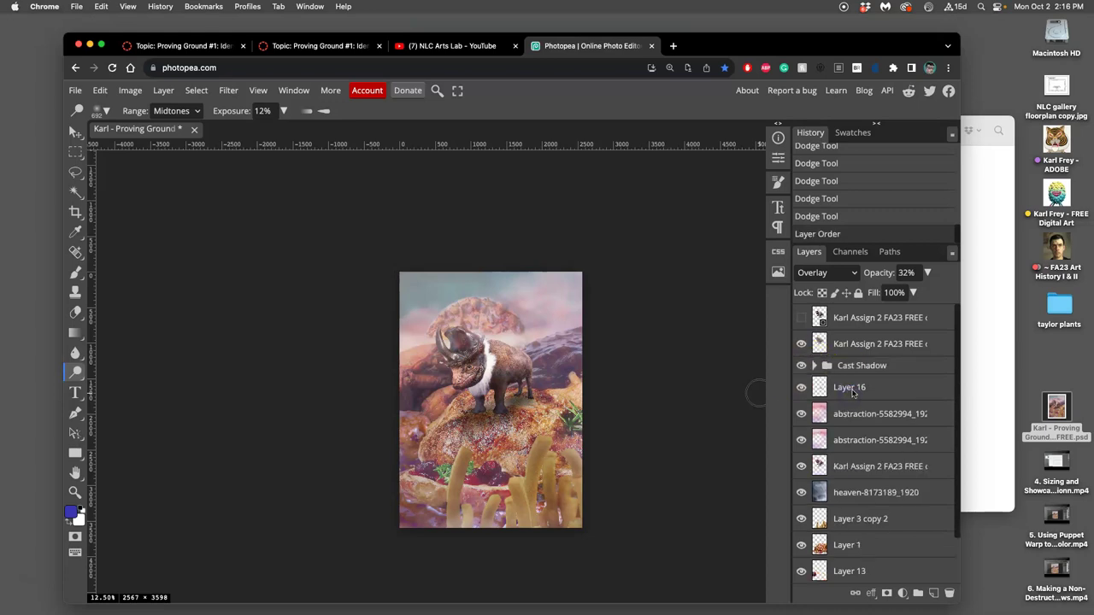
key("ctrl+z")
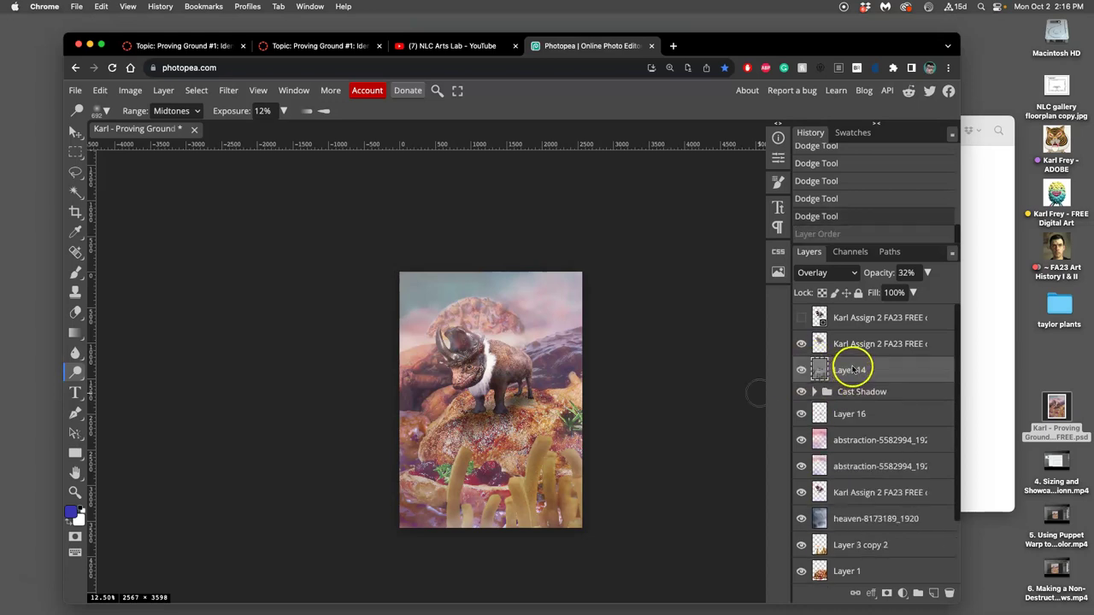
left_click_drag(875, 374, 872, 407)
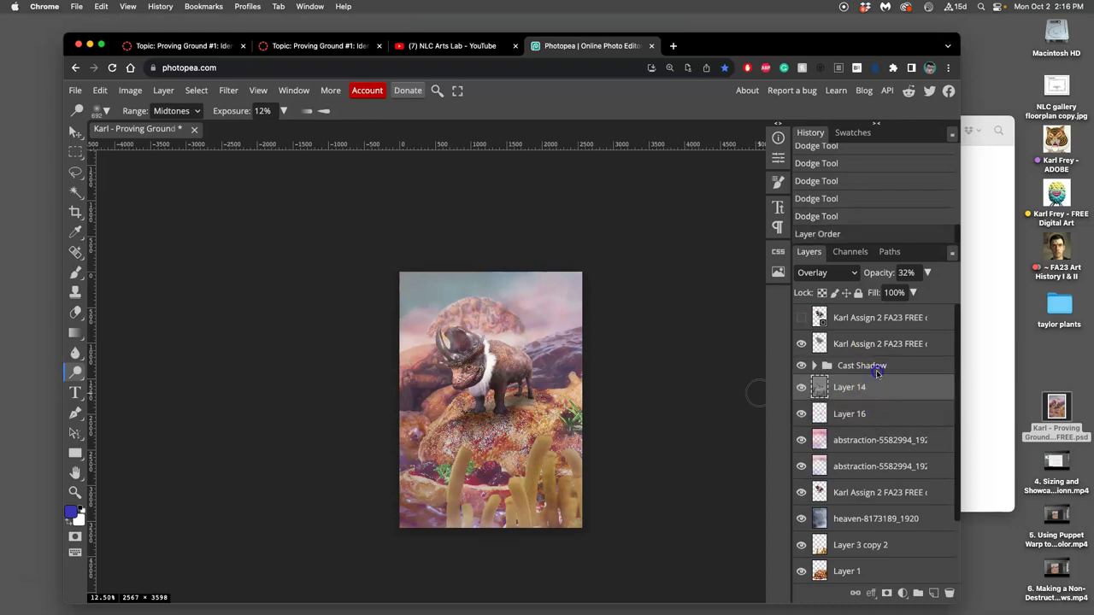
- Step through the Layer Order history states to compare the stacking of Layer 14 and Cast Shadow, ending with Layer 14 below
left_click_drag(869, 368, 871, 394)
key("ctrl+z")
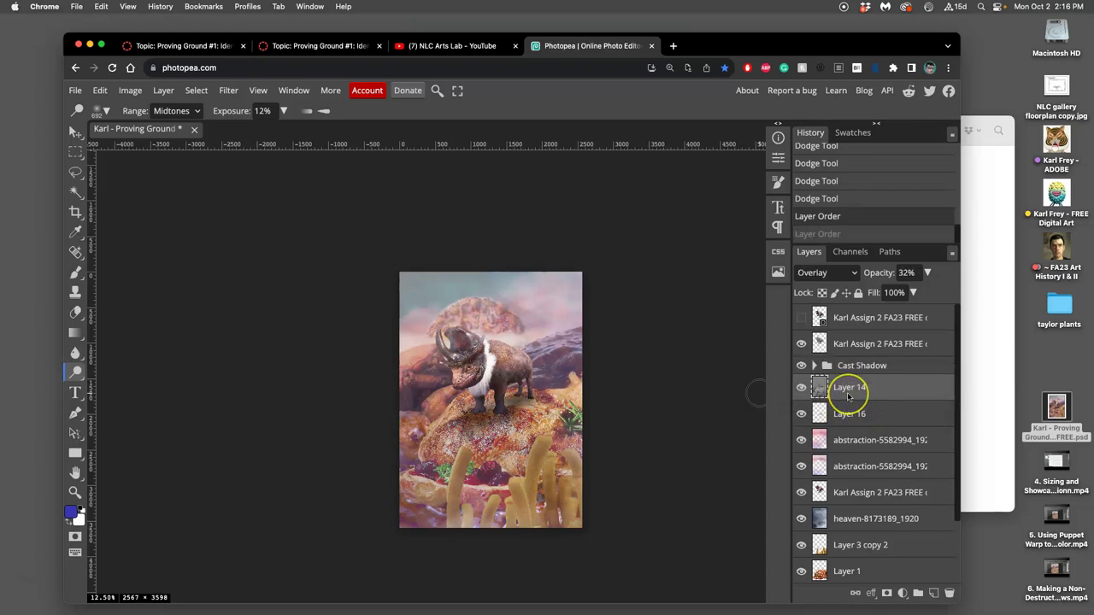
key("ctrl+z")
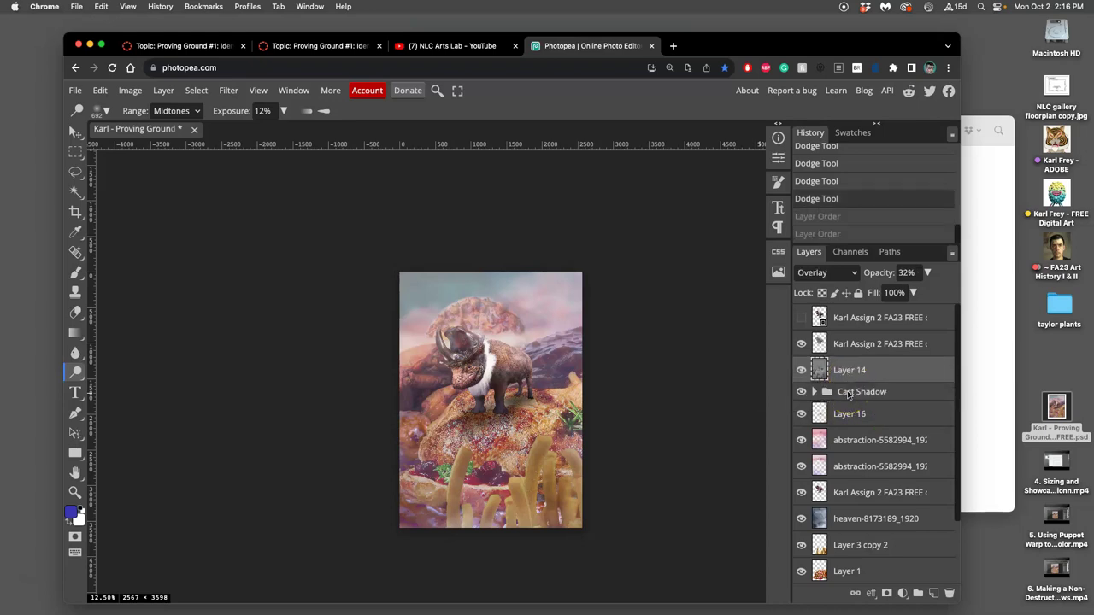
left_click(839, 234)
left_click(839, 219)
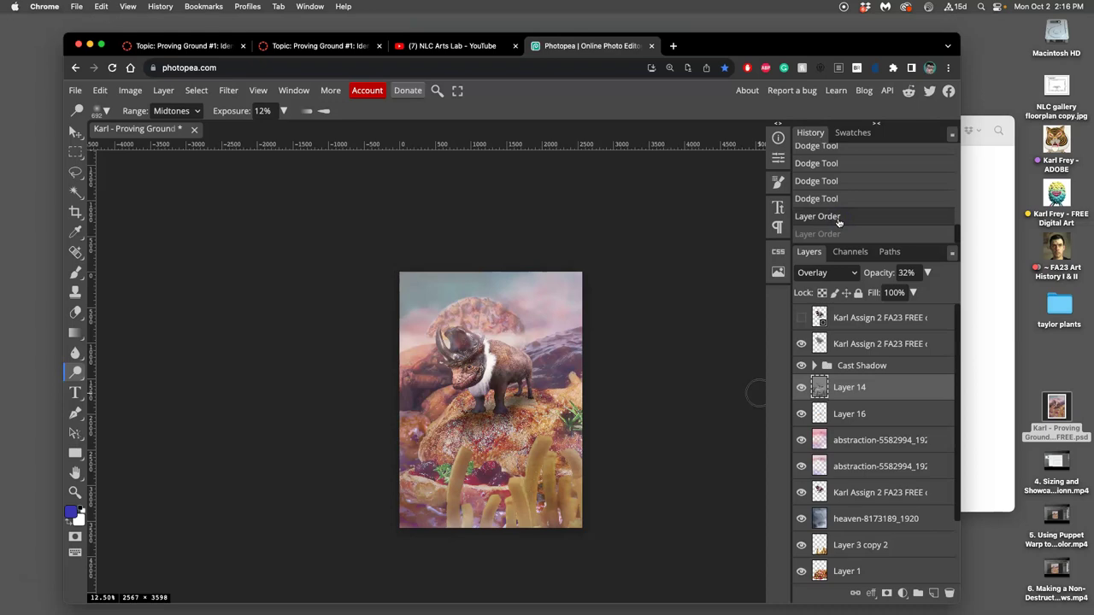
left_click(839, 235)
left_click(841, 219)
left_click(842, 220)
- Burn shadows into the lower foreground, the fries and the scene's side edges on Layer 14 with an enlarged Burn Tool brush
left_click(77, 373)
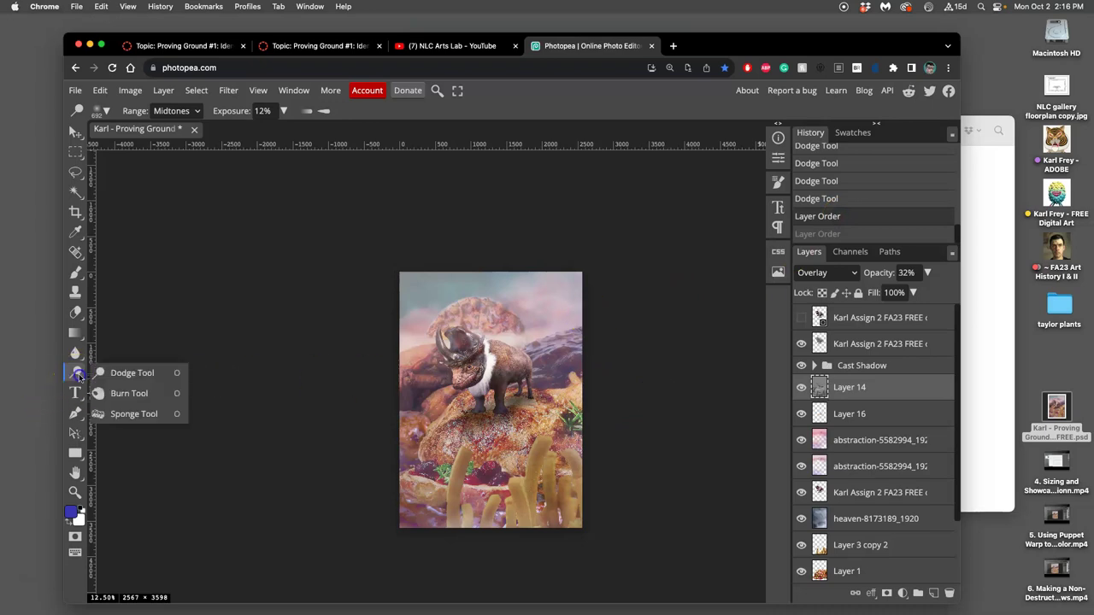
left_click(108, 391)
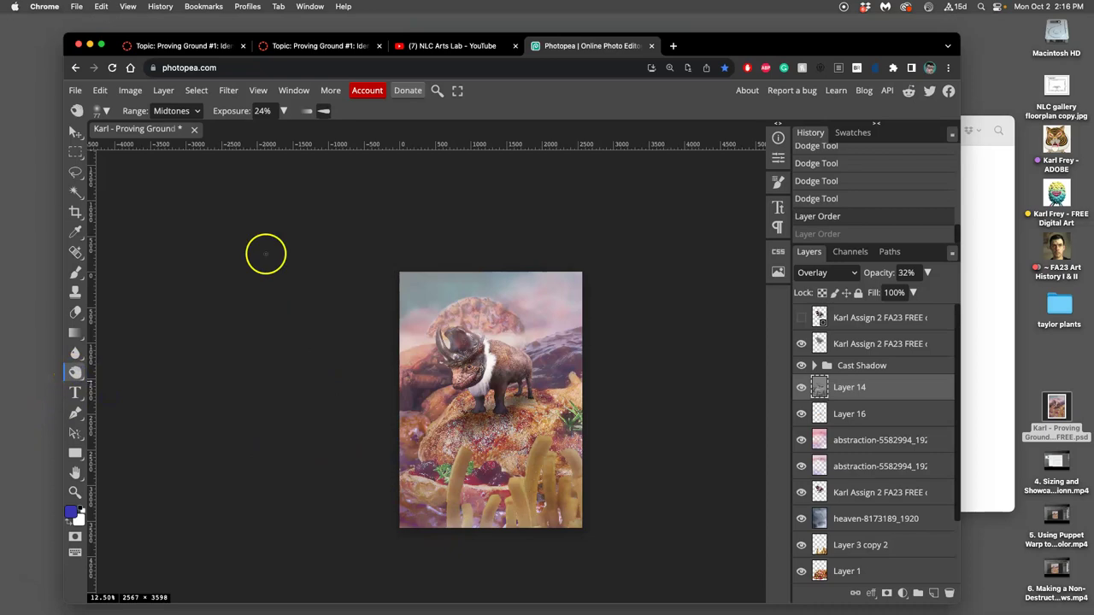
left_click(100, 111)
left_click_drag(226, 150, 235, 152)
left_click(425, 513)
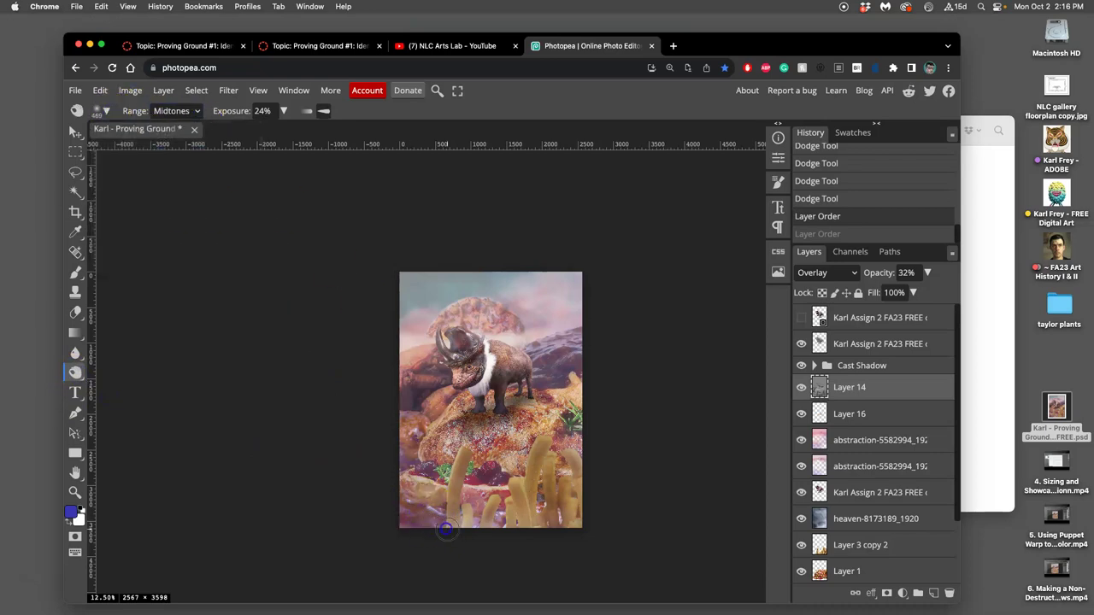
mouse_move(426, 513)
left_mouse_down()
mouse_move(463, 522)
mouse_move(458, 492)
mouse_move(455, 532)
mouse_move(475, 516)
mouse_move(490, 527)
mouse_move(523, 513)
mouse_move(482, 528)
mouse_move(502, 498)
mouse_move(545, 507)
mouse_move(549, 529)
mouse_move(486, 525)
left_mouse_up()
mouse_move(402, 476)
left_mouse_down()
mouse_move(456, 501)
mouse_move(446, 513)
left_mouse_up()
left_click_drag(429, 523, 439, 516)
left_click_drag(438, 512, 460, 508)
left_click_drag(392, 415, 428, 474)
mouse_move(444, 513)
left_mouse_down()
mouse_move(516, 493)
mouse_move(500, 515)
mouse_move(524, 531)
left_mouse_up()
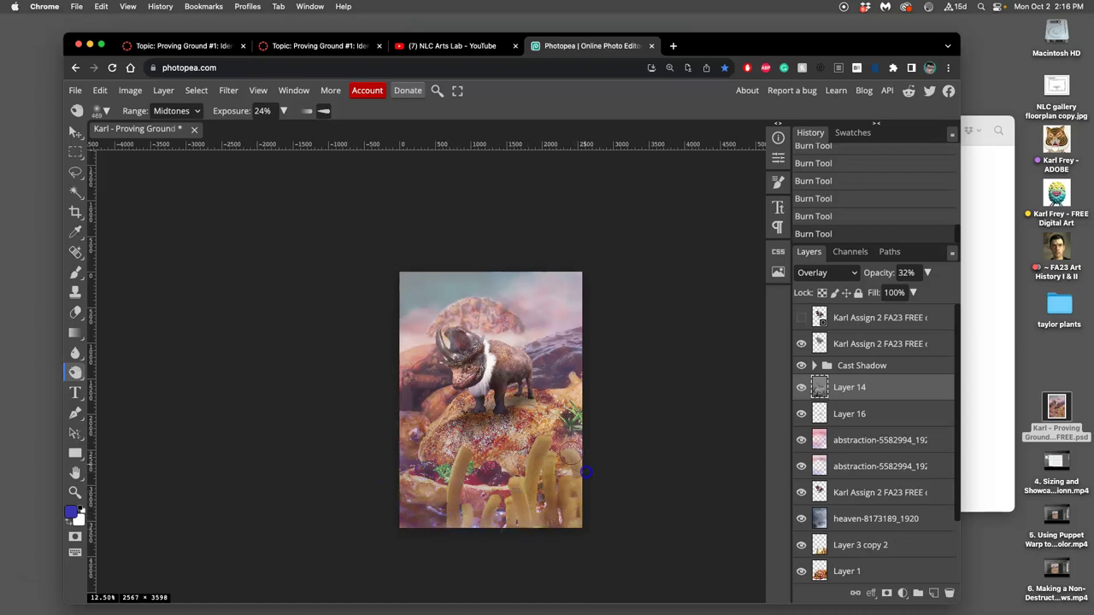
left_click_drag(550, 428, 536, 436)
- Clone over the left edge of the tall left-hand fry on Layer 3 copy 2 and undo the last stroke
key("super+plus")
key("super+plus")
left_click_drag(527, 500, 488, 384)
left_click_drag(436, 193, 425, 202)
left_click_drag(522, 400, 493, 299)
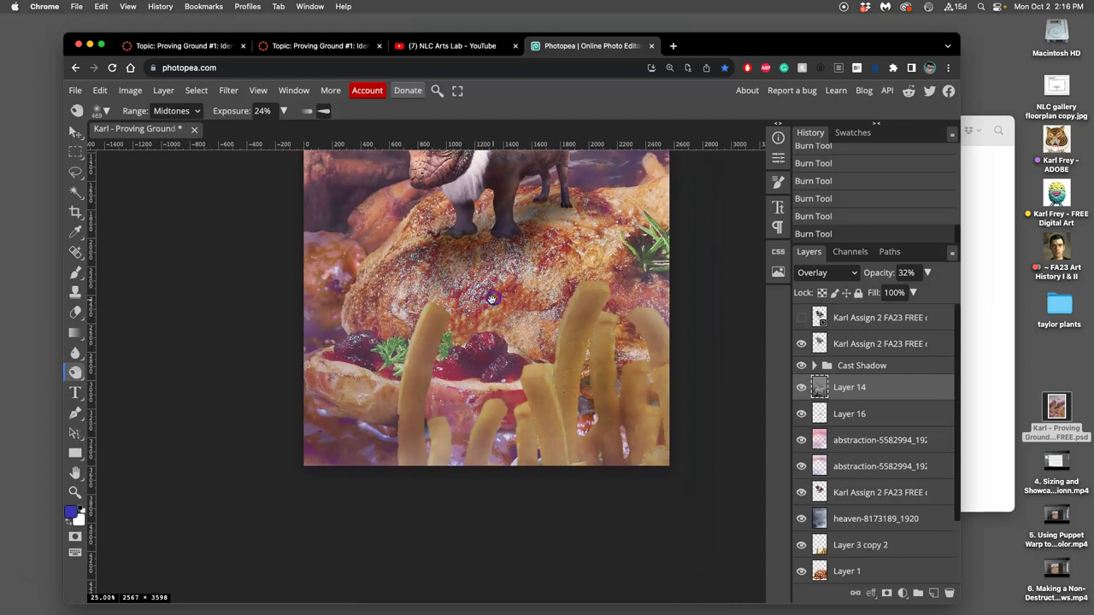
left_click(75, 171)
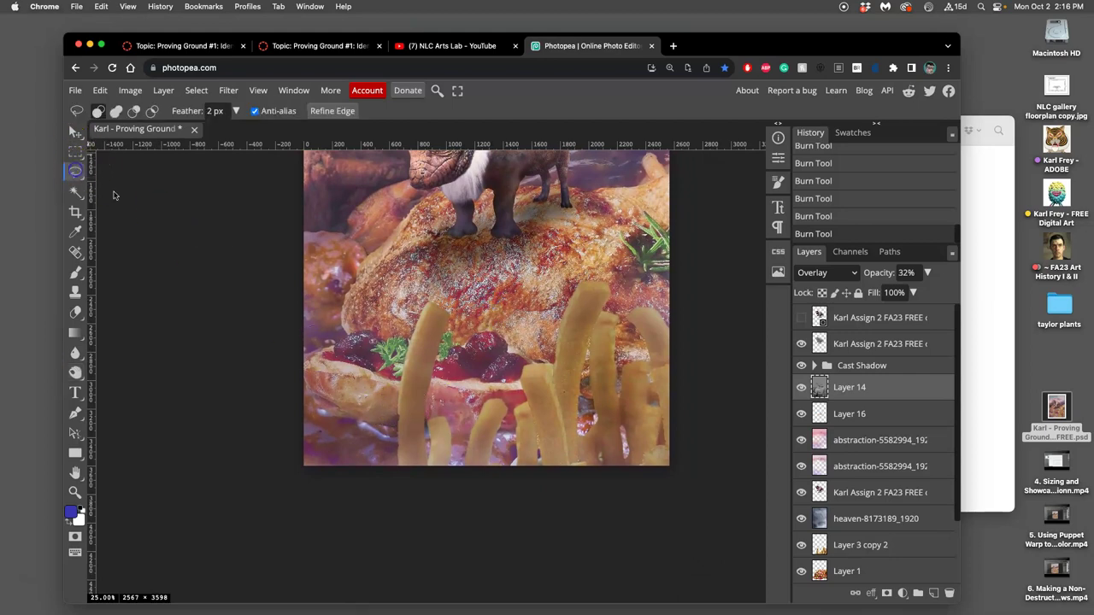
left_click(840, 550)
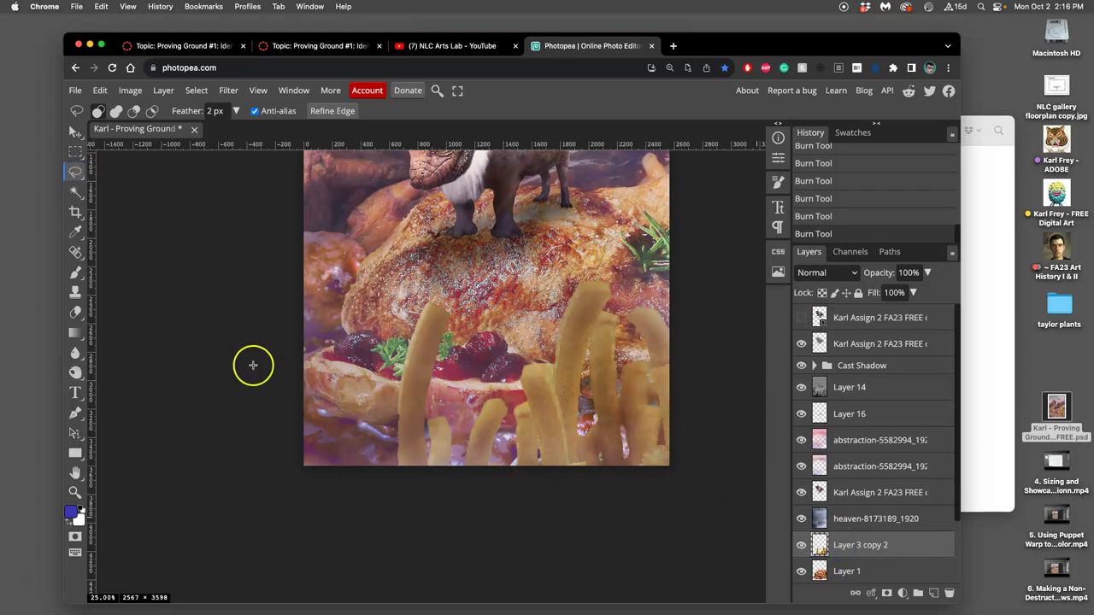
left_click(76, 290)
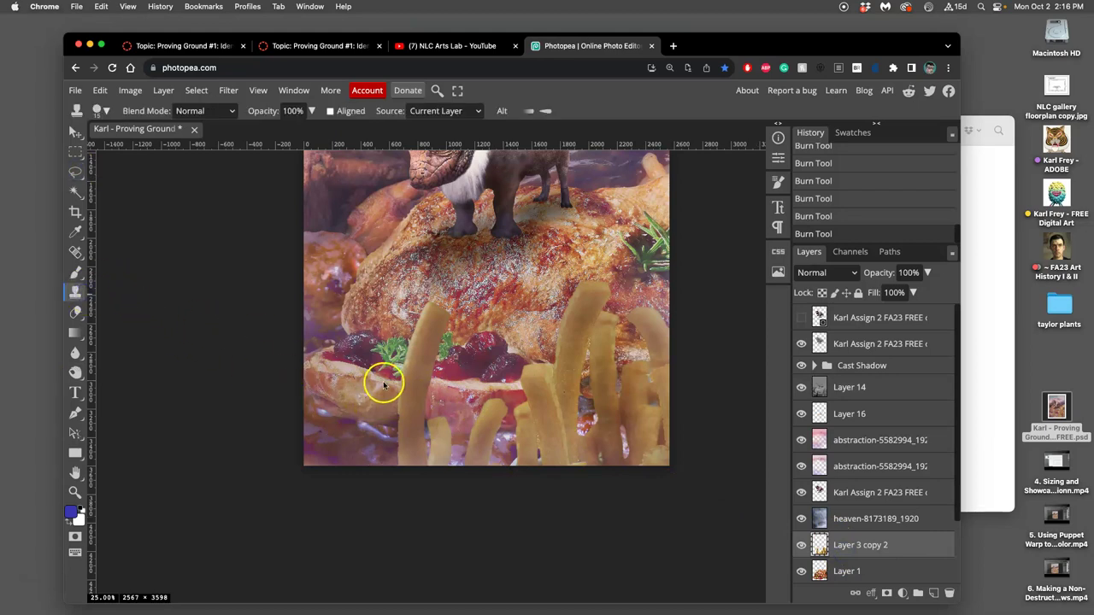
scroll(382, 389, "up", 5)
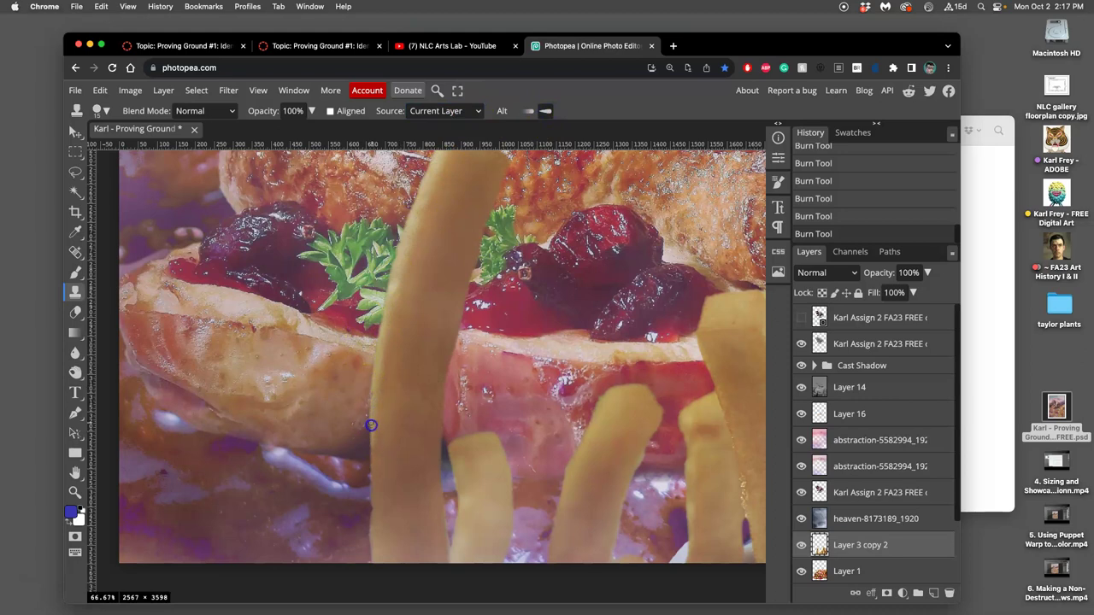
left_click_drag(371, 438, 372, 426)
key("super+z")
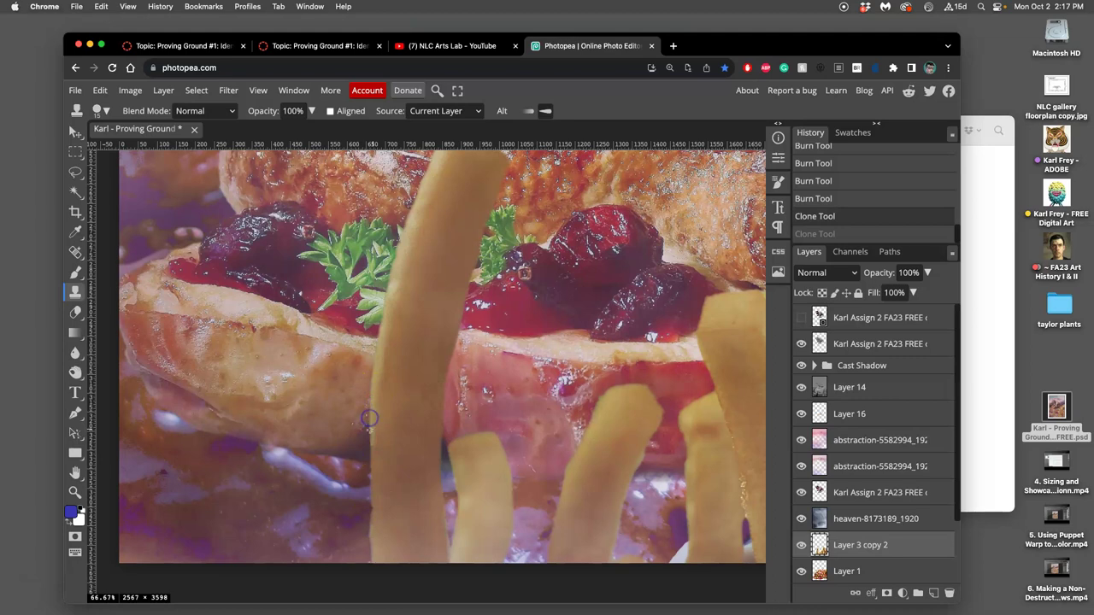
- Retouch the remaining rough spots along the tall fry's edges with the Clone Tool
left_click(371, 423)
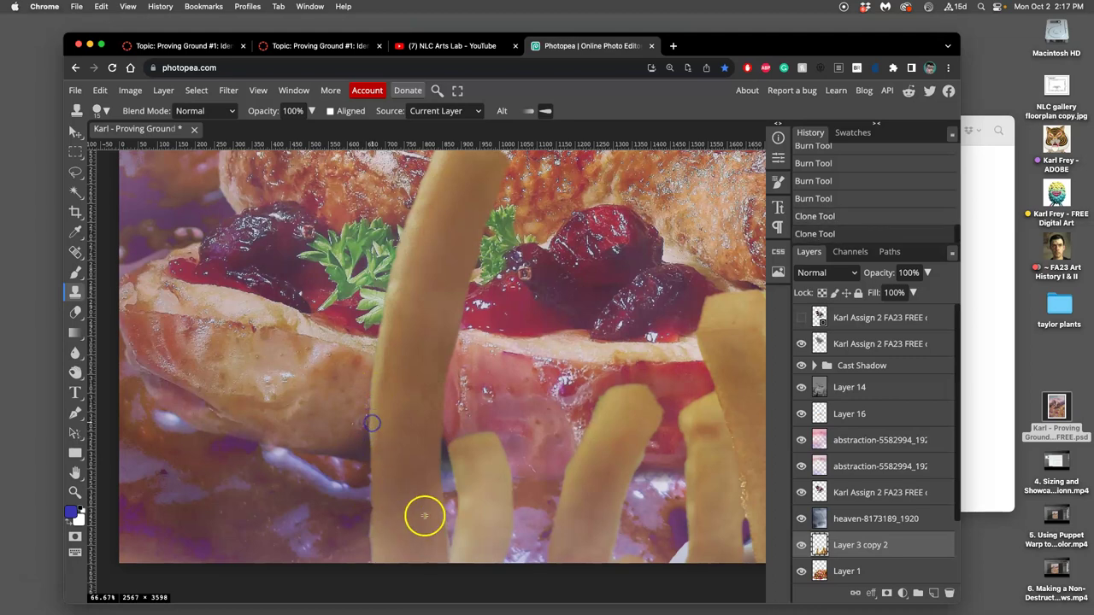
left_click(455, 413, "alt")
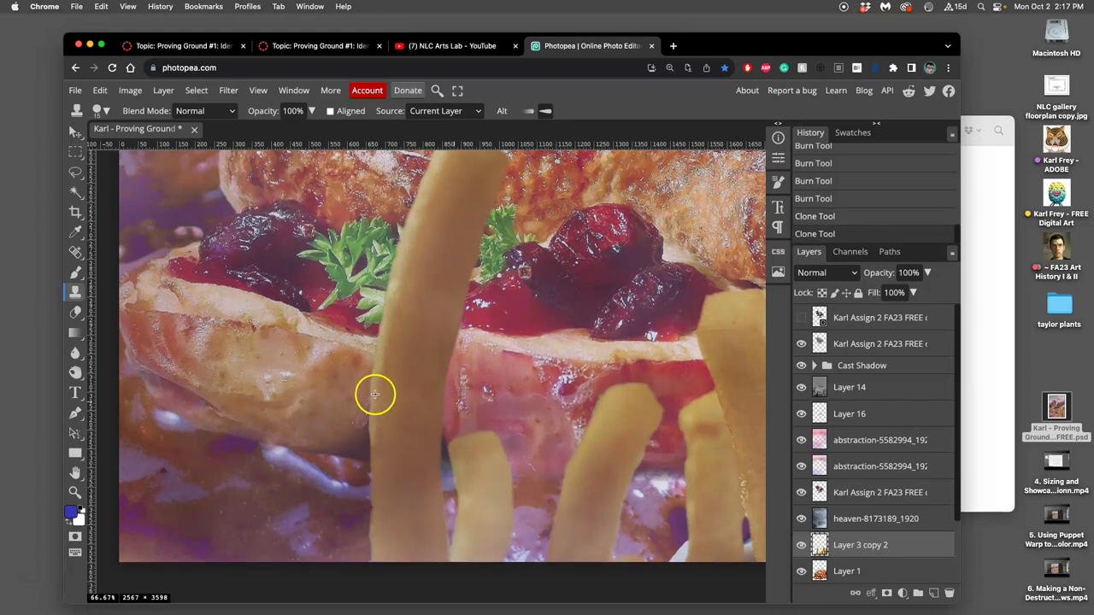
left_click(369, 443)
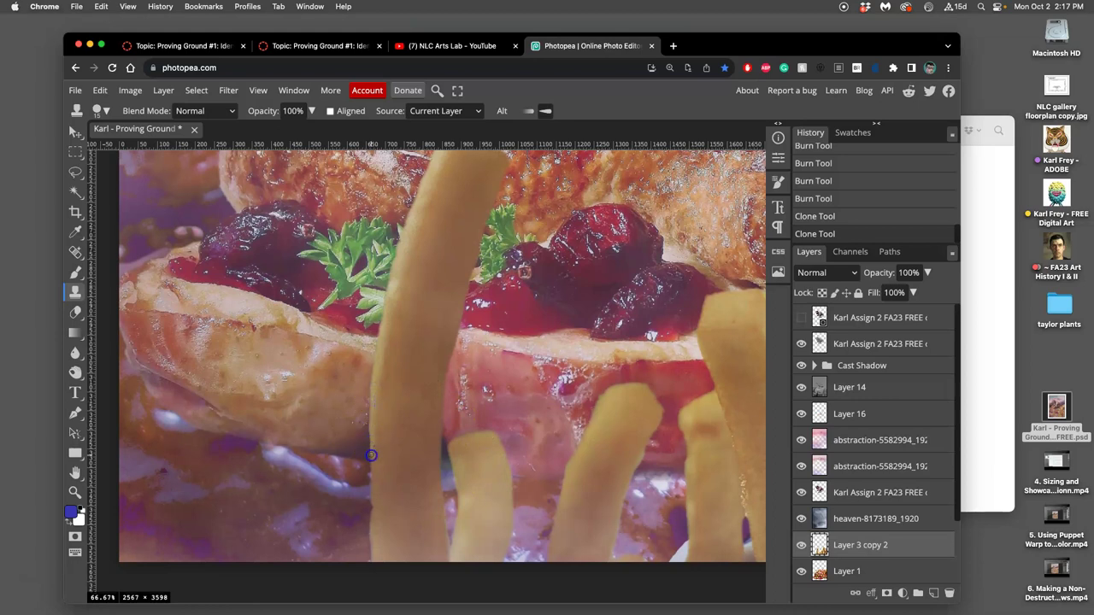
left_click(372, 434)
left_click_drag(458, 340, 446, 451)
left_click_drag(467, 362, 443, 412)
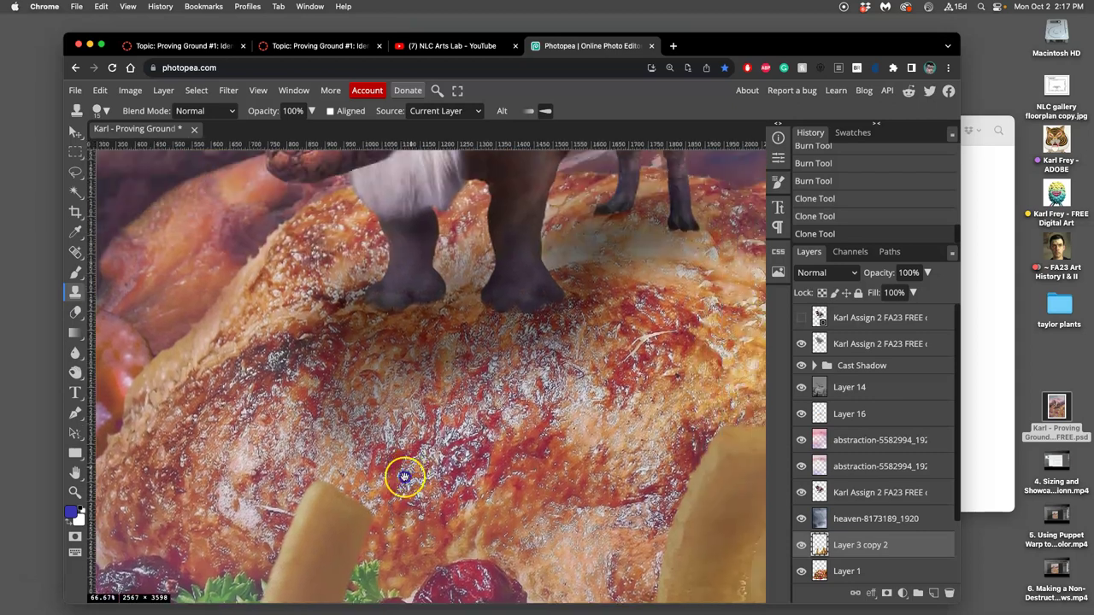
- Examine the creature's head, body and feet up close and check the whole composition
scroll(393, 493, "up", 10)
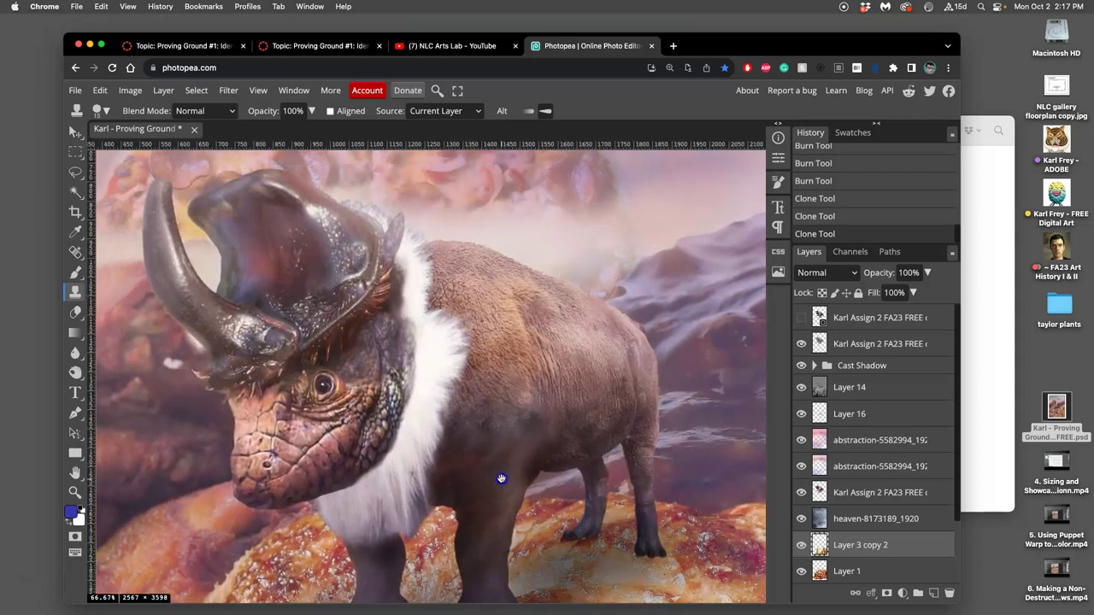
scroll(521, 502, "up", 5)
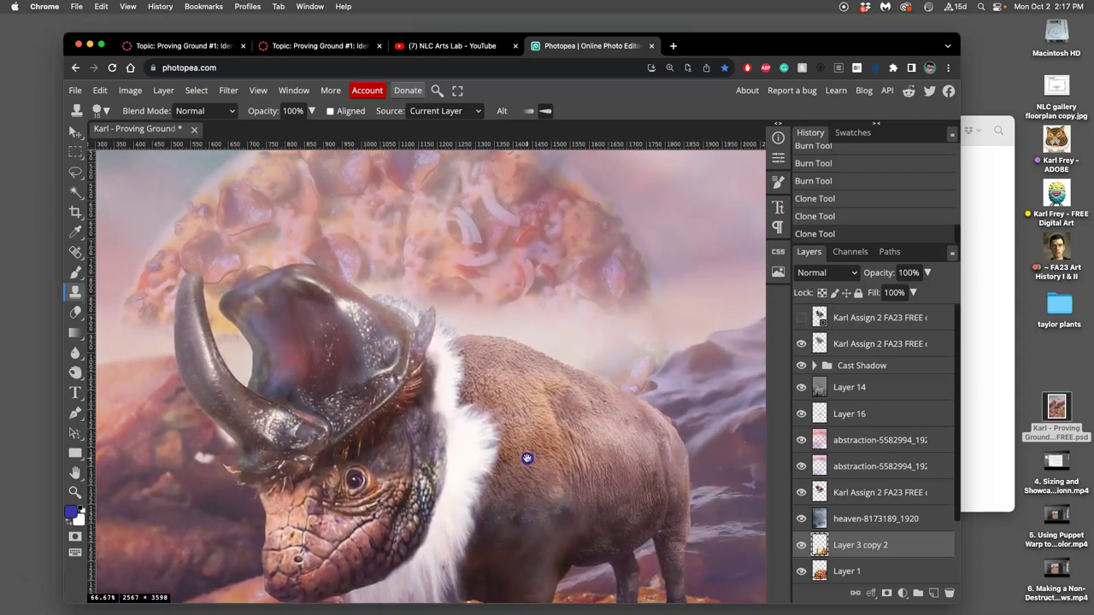
scroll(526, 458, "down", 5)
scroll(520, 427, "down", 3)
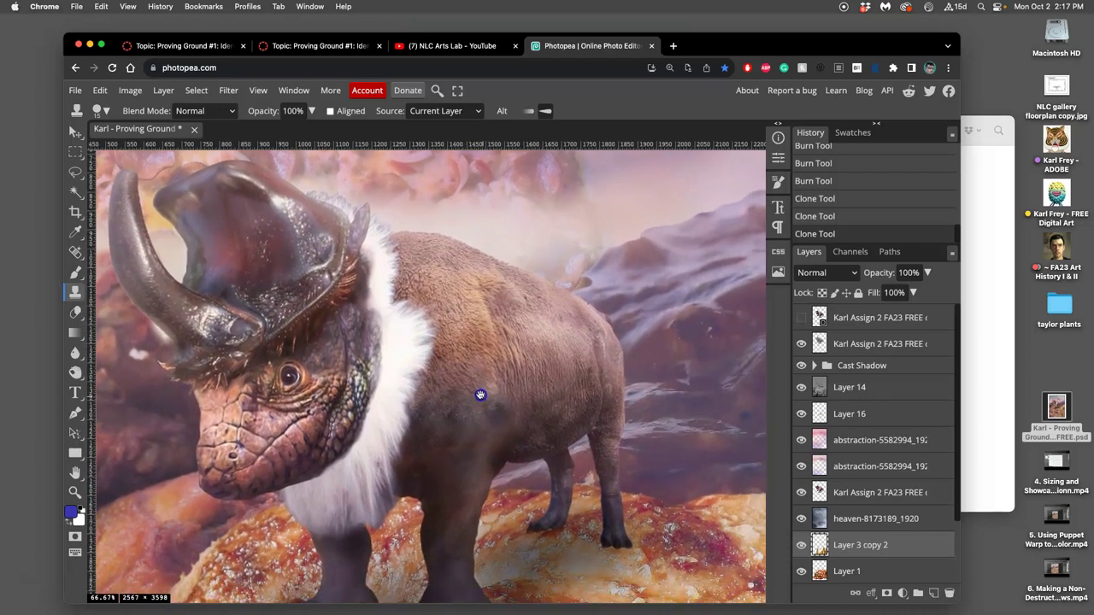
left_click_drag(475, 389, 470, 379)
left_click_drag(493, 430, 556, 360)
key("super+minus")
key("super+minus")
key("super+minus")
key("super+minus")
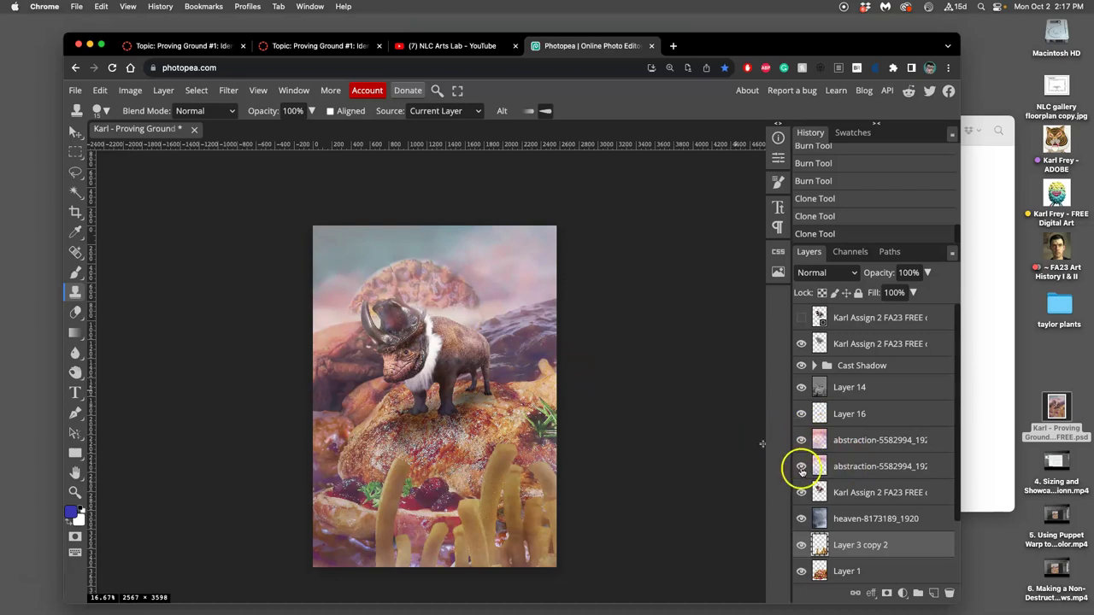
- Shift the upper abstraction-5582994_192 layer from pink to a yellow-green hue with a Hue/Saturation adjustment
left_click(846, 444)
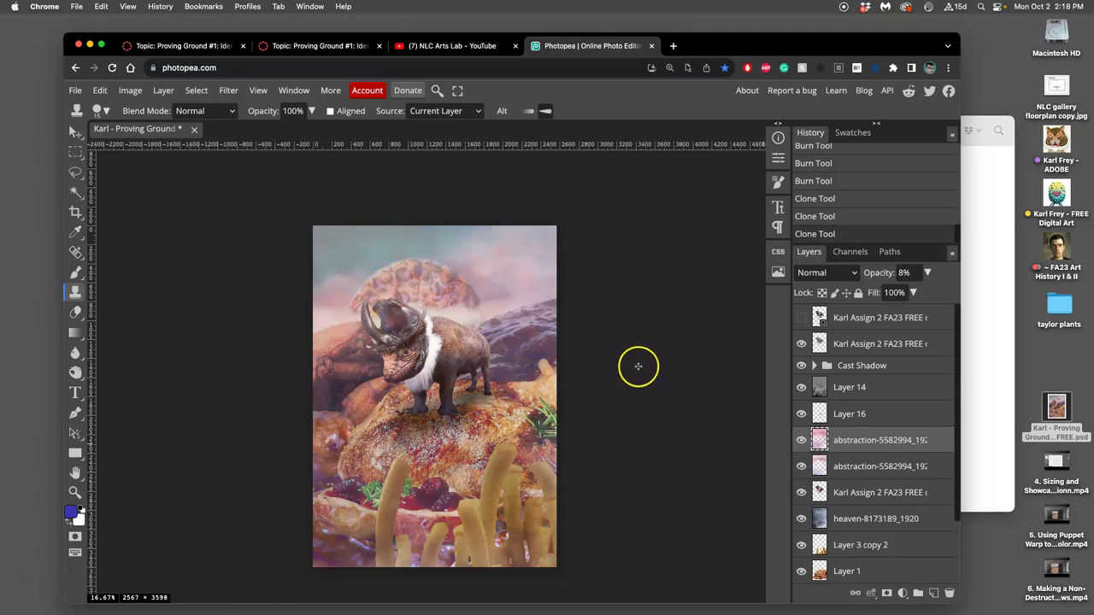
left_click(128, 89)
mouse_move(167, 135)
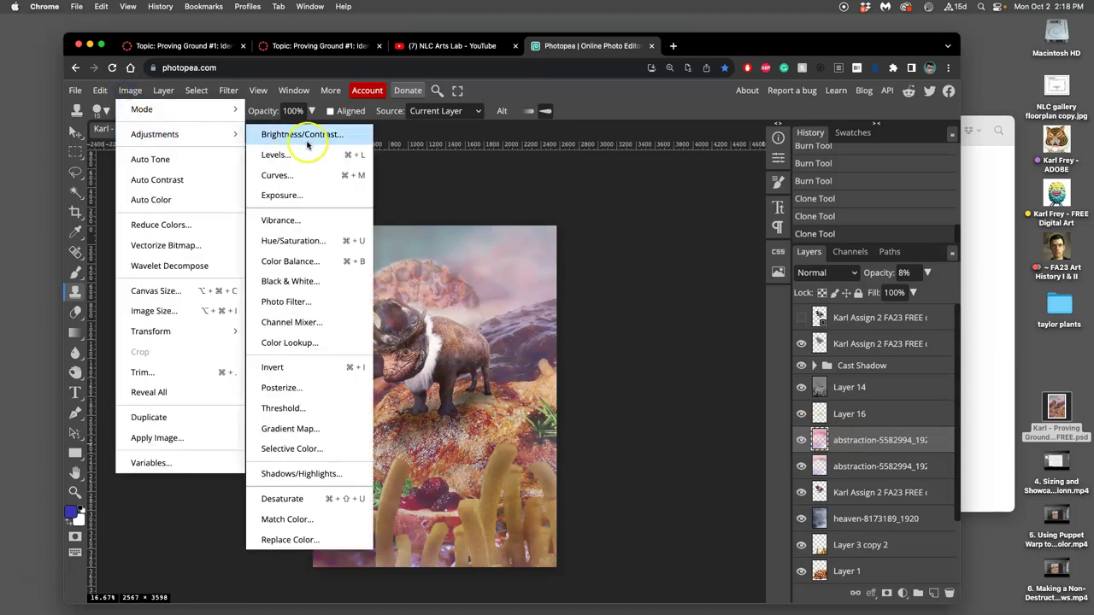
left_click(304, 241)
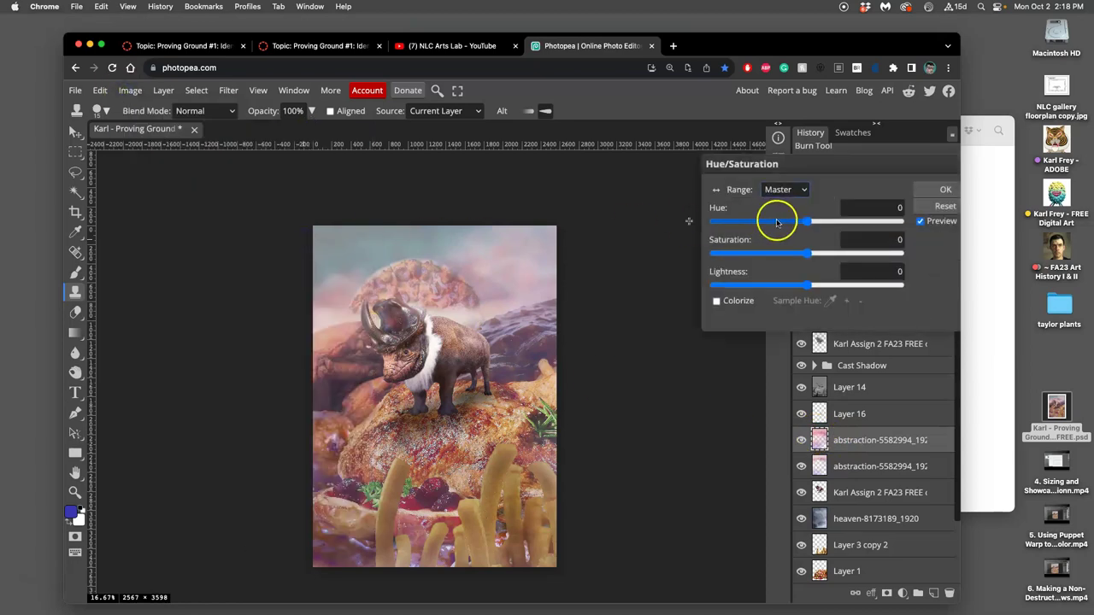
left_click_drag(807, 225, 822, 223)
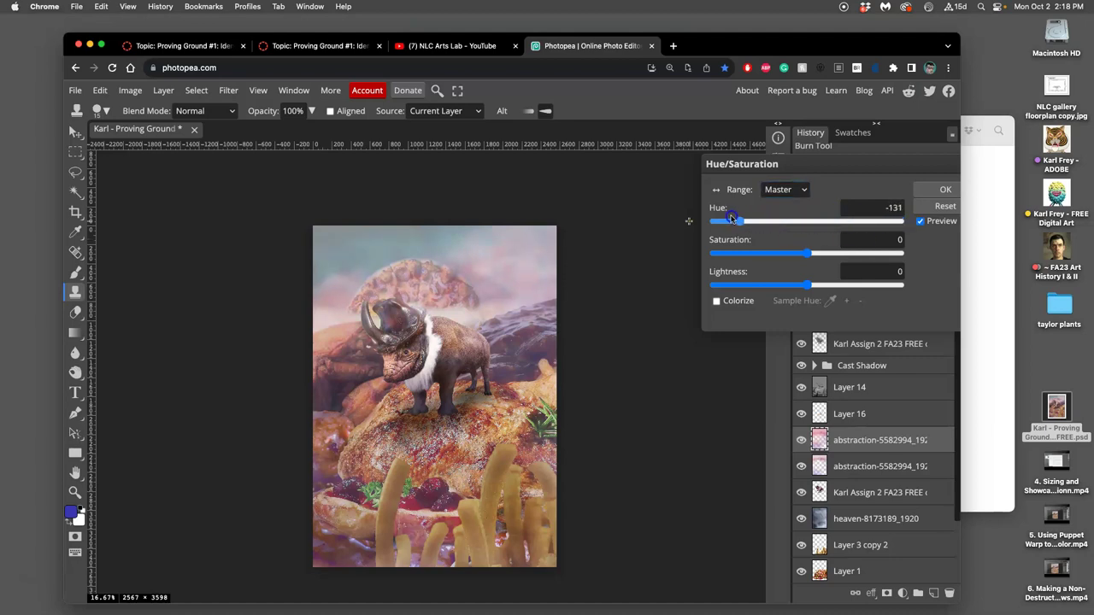
left_click_drag(704, 216, 780, 221)
left_click_drag(740, 221, 745, 222)
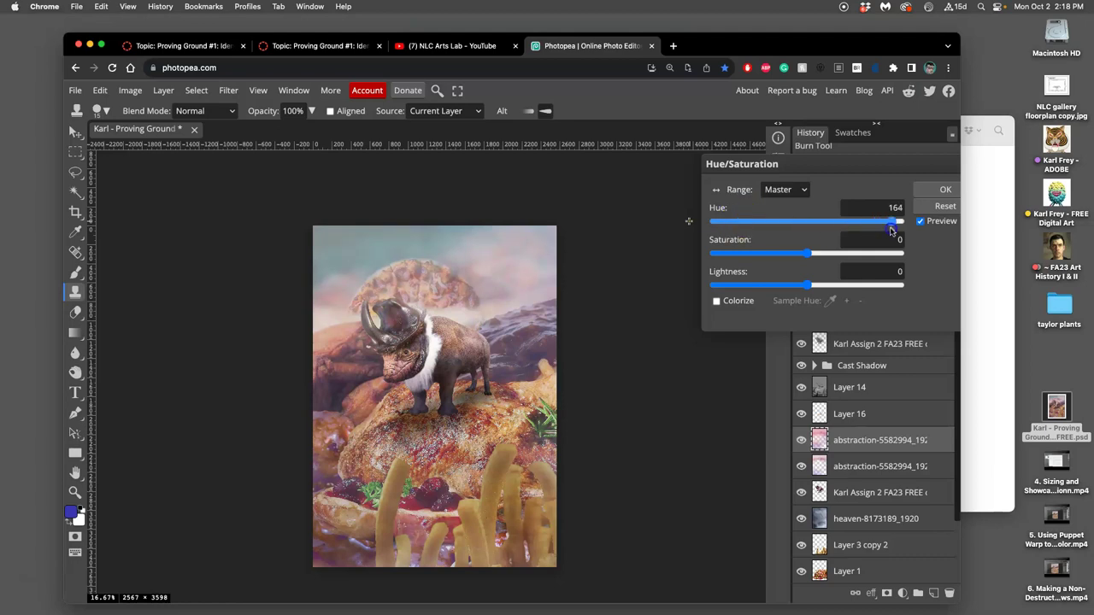
left_click_drag(870, 229, 777, 221)
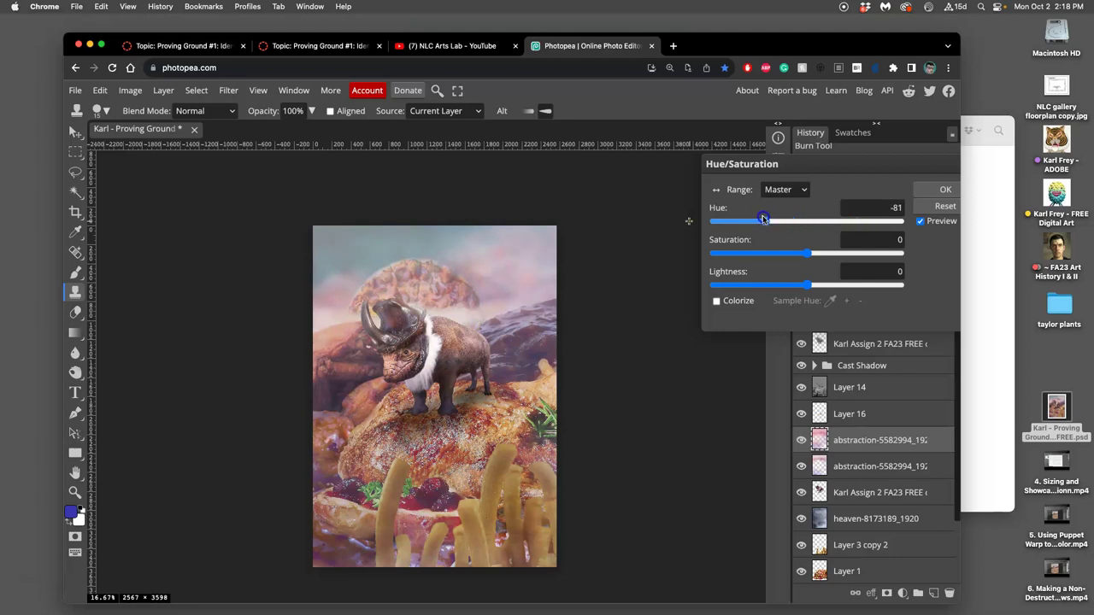
left_click_drag(755, 220, 836, 224)
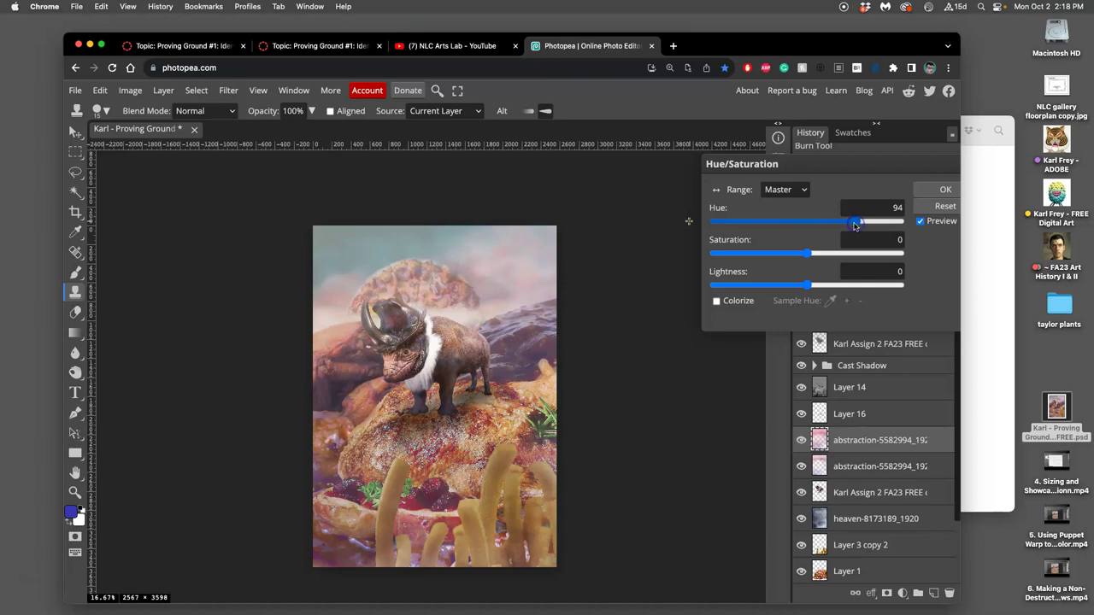
left_click(928, 194)
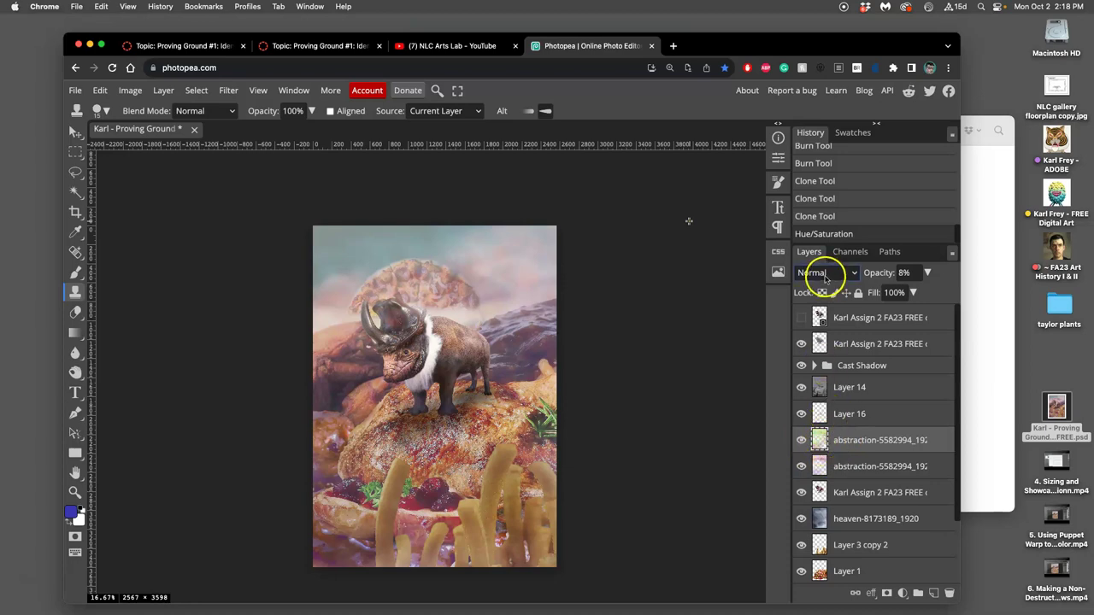
- Try an opacity of 12% on the recolored abstraction layer and revert to the Hue/Saturation history state
left_click(927, 273)
mouse_move(872, 291)
left_mouse_down()
mouse_move(958, 301)
mouse_move(866, 294)
mouse_move(880, 295)
left_mouse_up()
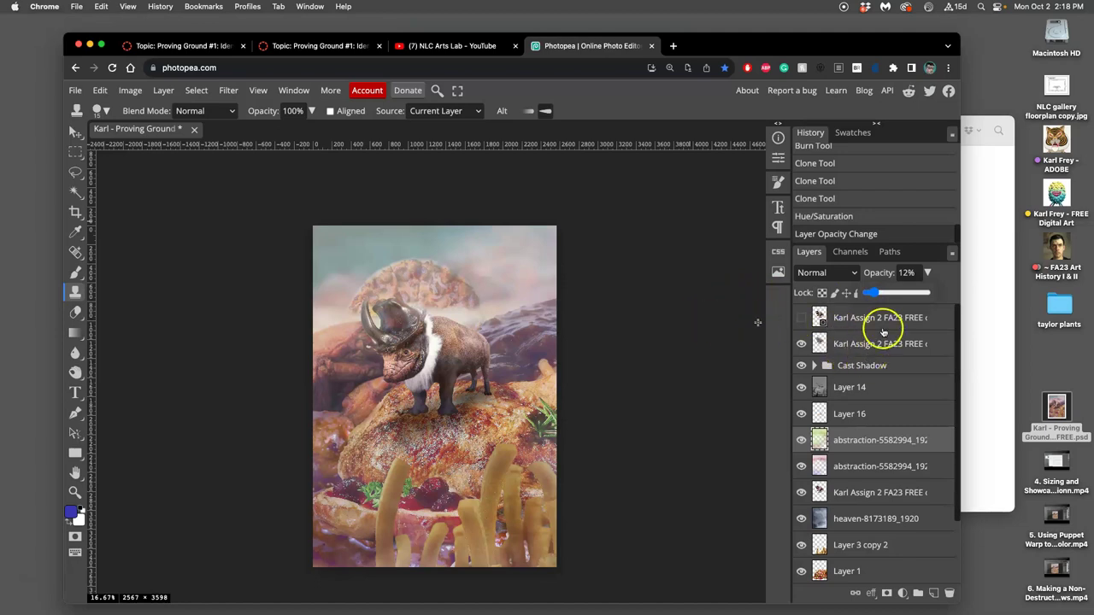
left_click_drag(871, 293, 872, 294)
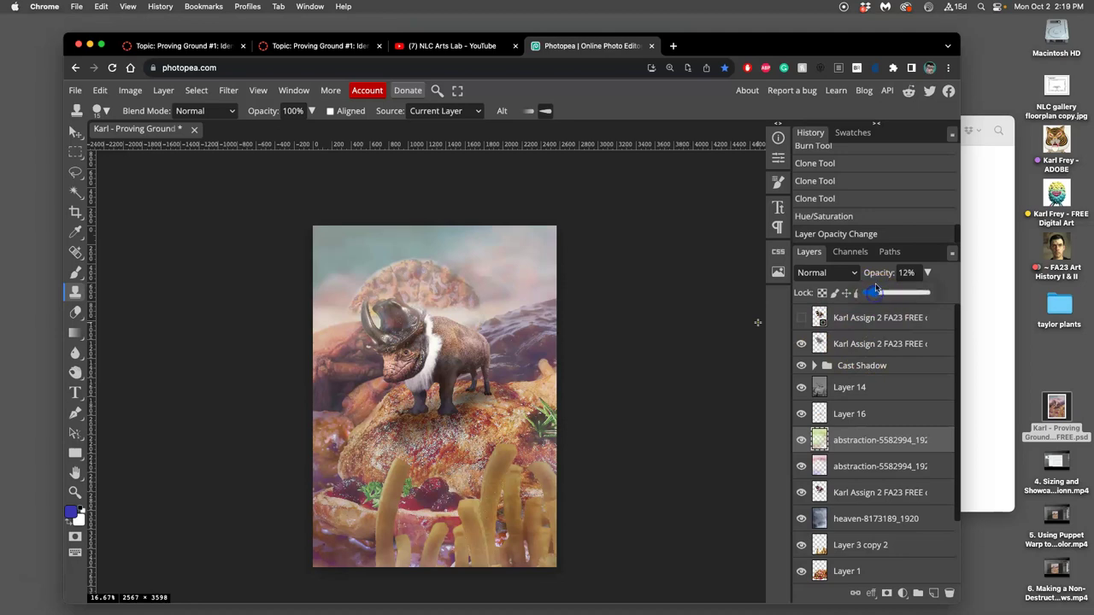
left_click(825, 216)
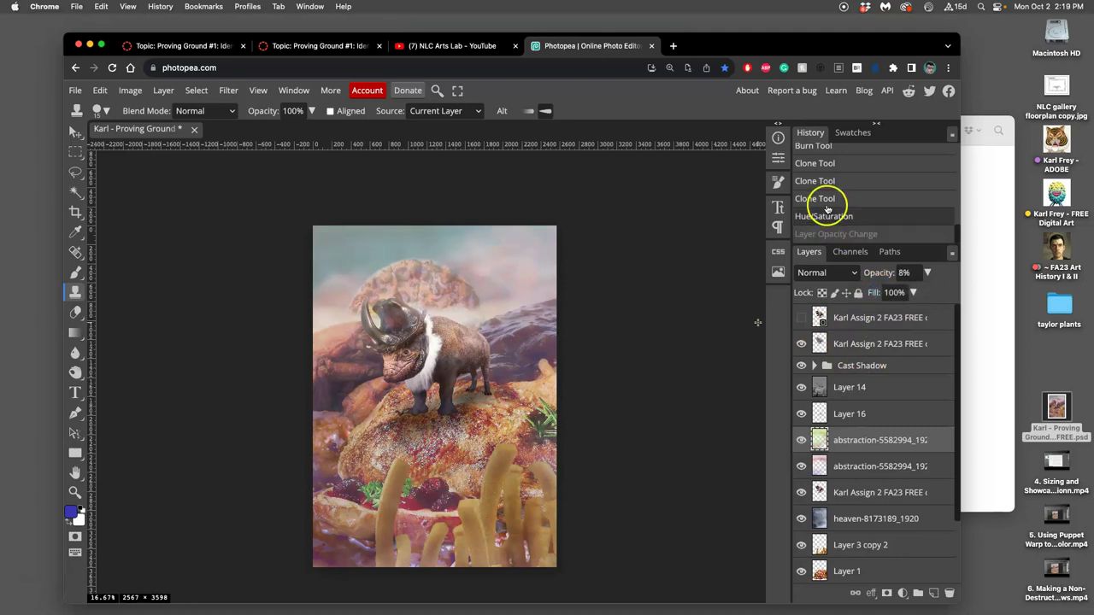
- Compare the scene before and after the Hue/Saturation change through its history states, ending with the change applied
left_click(827, 201)
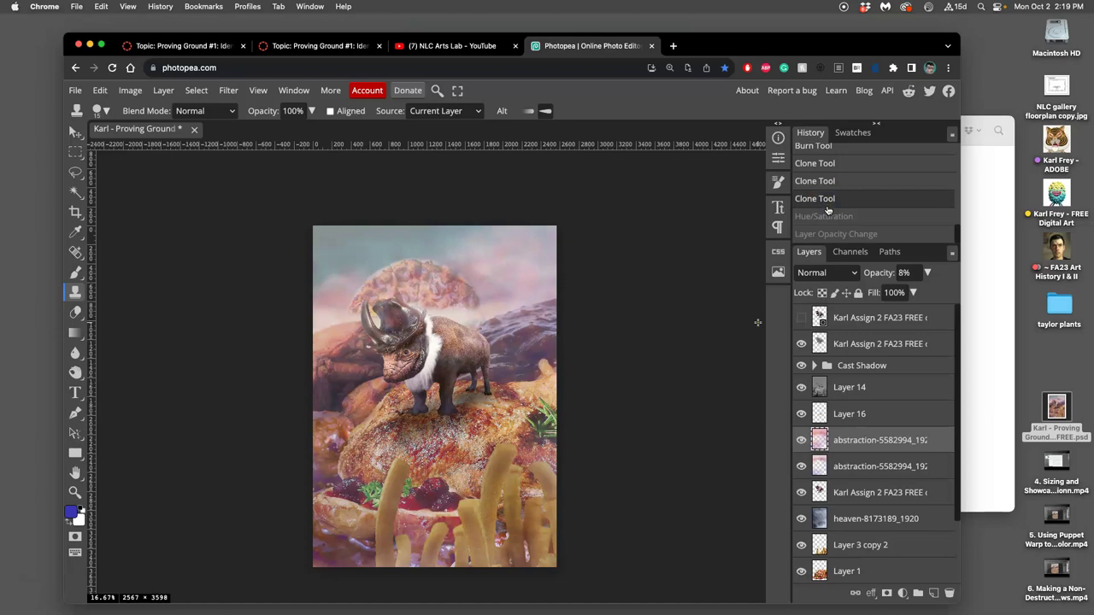
left_click(825, 217)
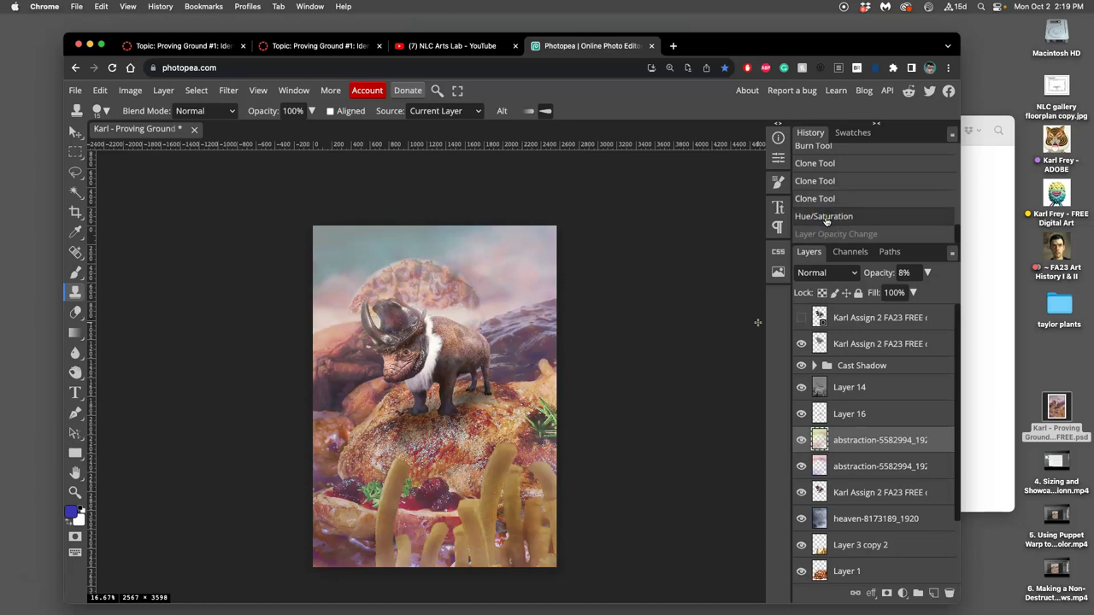
left_click(852, 219)
- Inspect the creature against its background up close and toggle Layer 10's visibility off and on
key("super+plus")
key("super+plus")
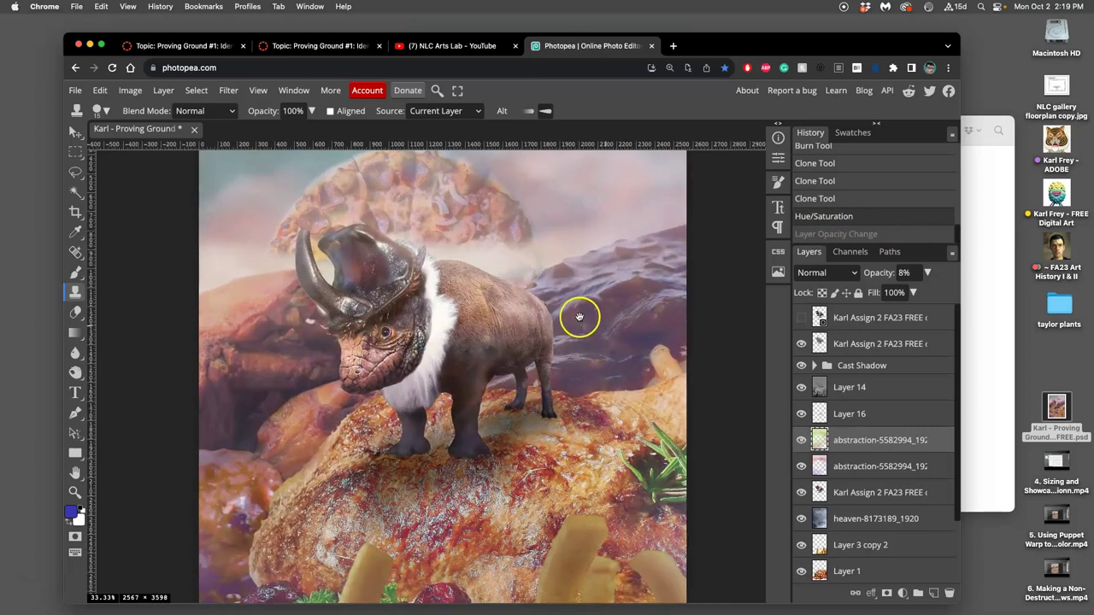
left_click_drag(580, 317, 605, 327)
left_click_drag(383, 272, 343, 261)
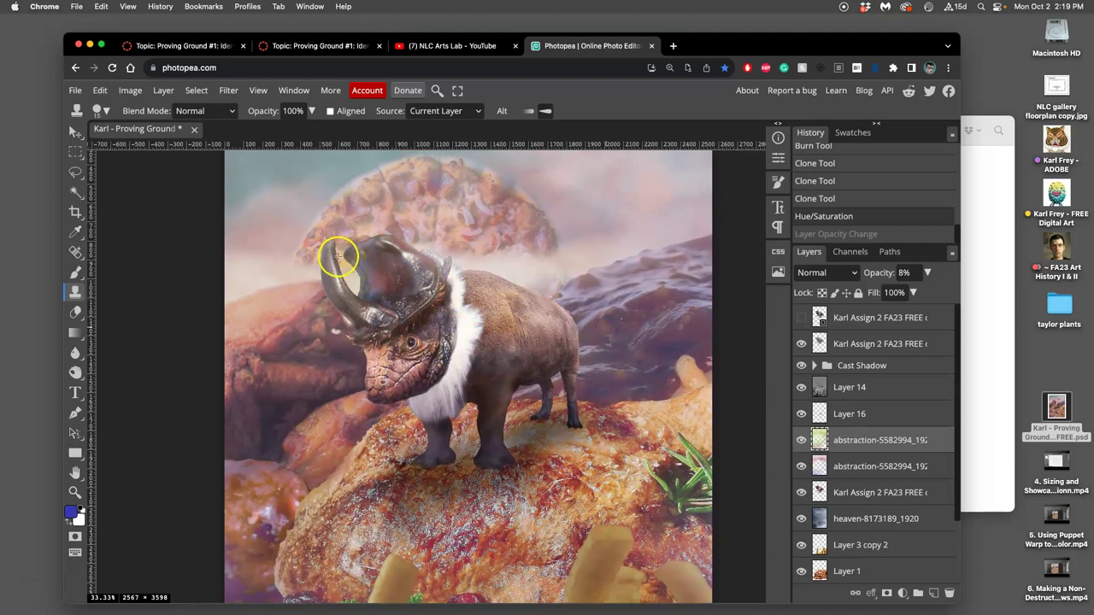
scroll(859, 526, "down", 3)
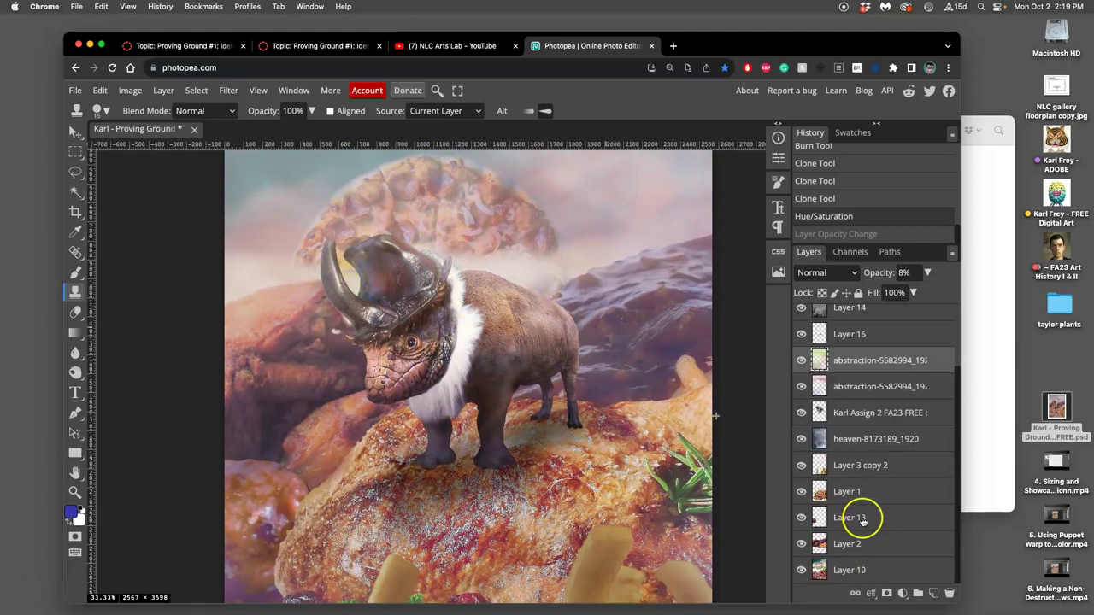
left_click(802, 570)
left_click(802, 570)
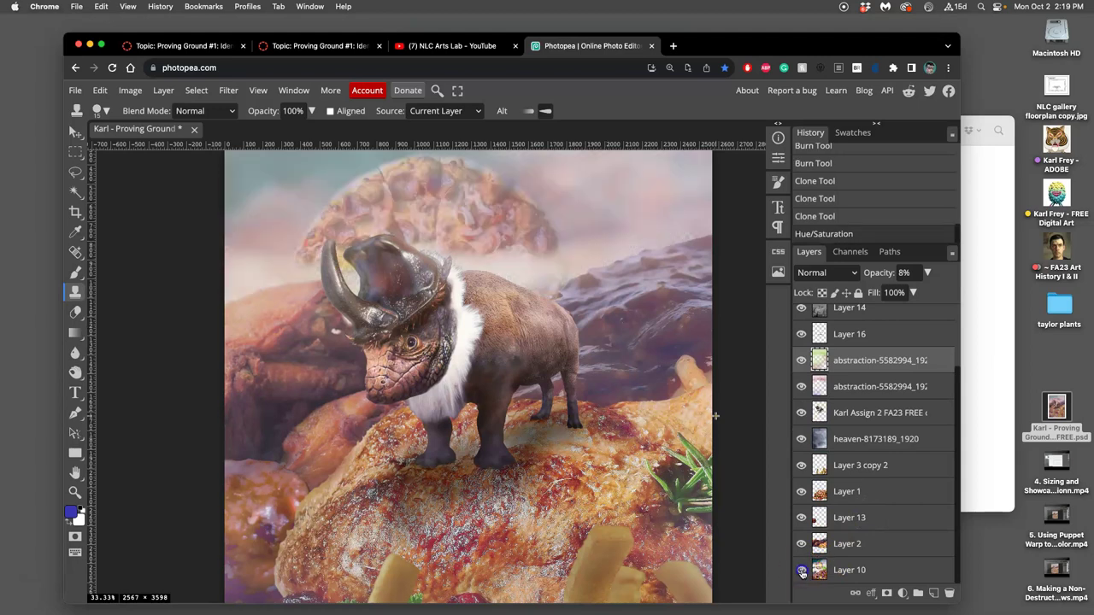
- Set up the Sponge tool on Layer 10 with 31% flow in Desaturate mode
left_click(858, 578)
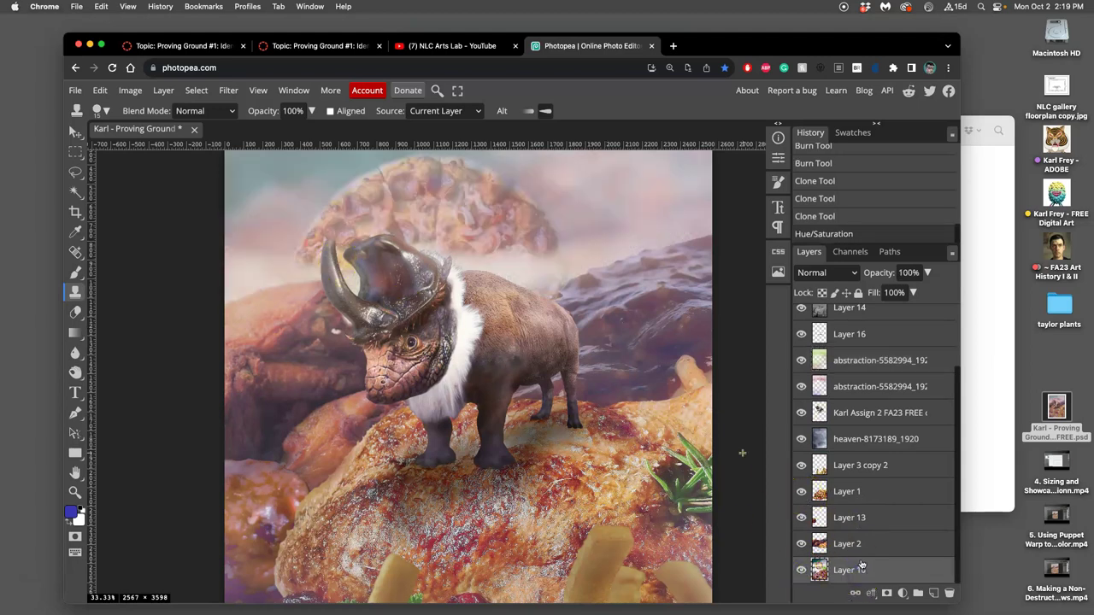
right_click(77, 374)
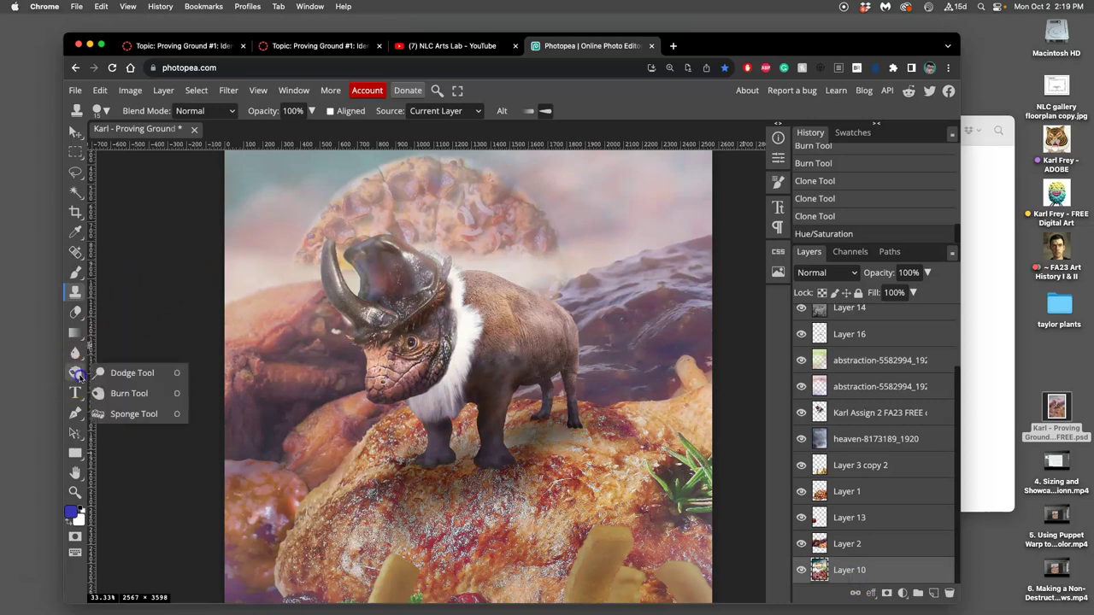
left_click(119, 413)
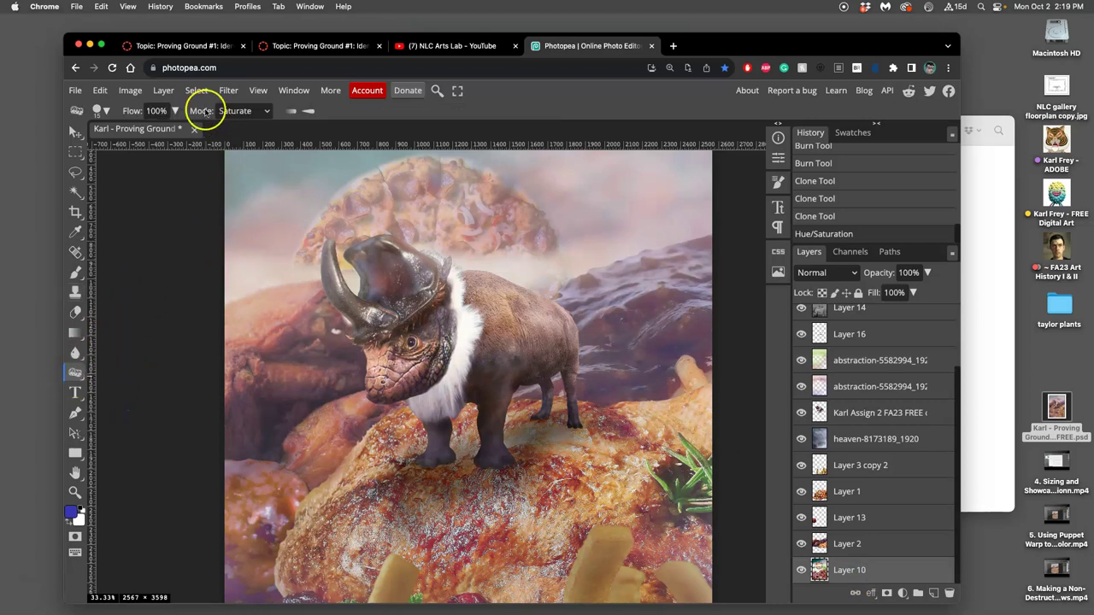
left_click(174, 110)
left_click(143, 131)
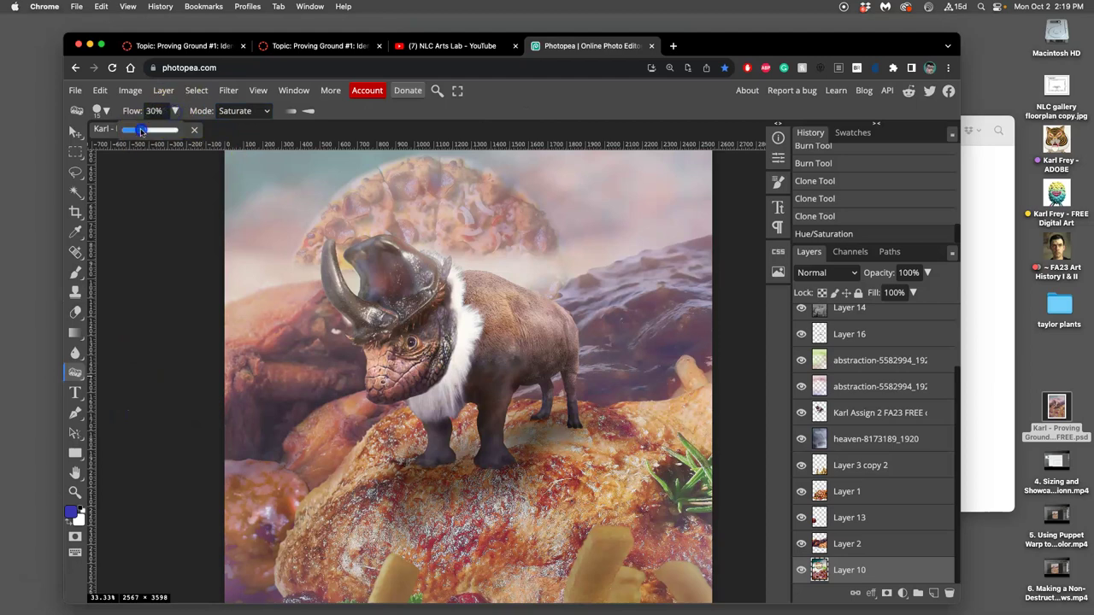
left_click(258, 110)
left_click(243, 98)
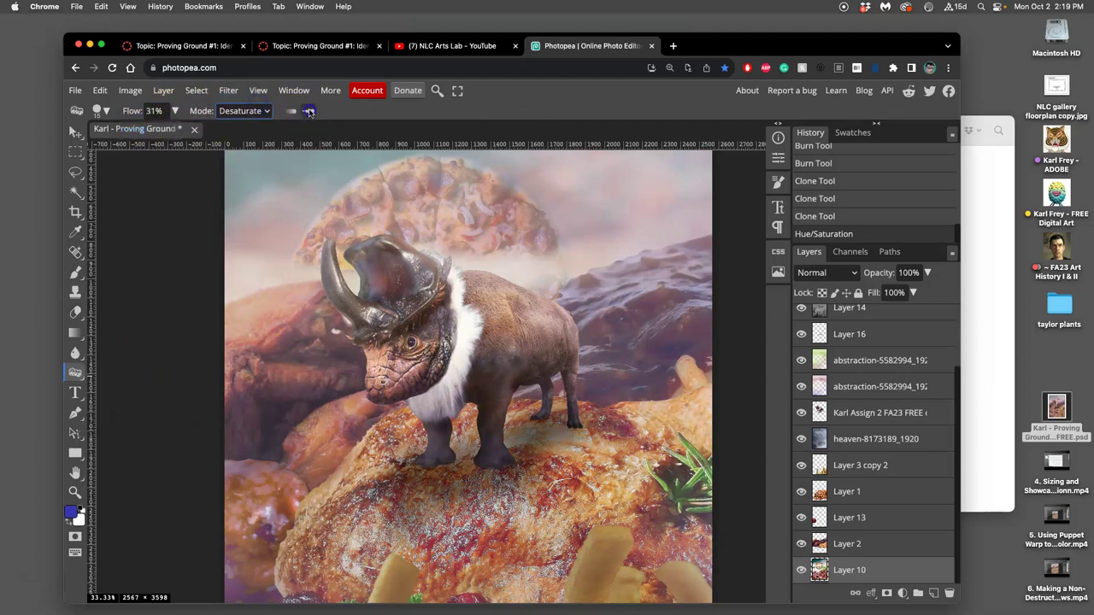
- Desaturate the yellow background area framed by the creature's horn, using a larger Sponge brush of about 276 px
left_click(114, 113)
left_click(159, 178)
left_click(205, 148)
mouse_move(206, 151)
left_mouse_down()
mouse_move(244, 146)
mouse_move(329, 256)
mouse_move(285, 198)
mouse_move(221, 151)
mouse_move(275, 184)
mouse_move(341, 259)
left_mouse_up()
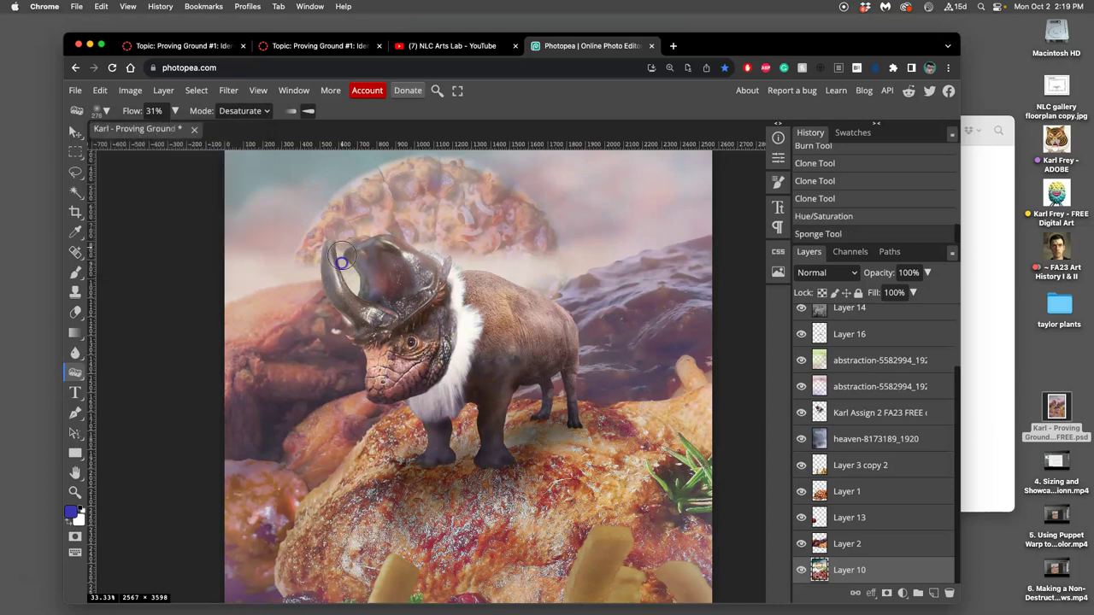
left_click(341, 260)
left_click(342, 256)
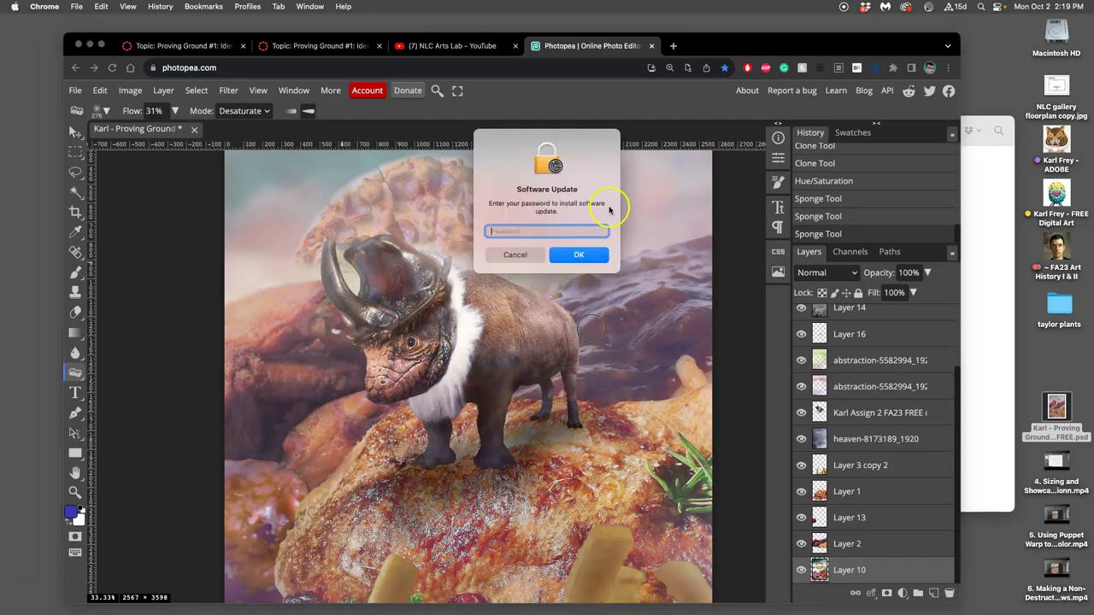
- Dismiss the Software Update password prompt without installing
left_click_drag(613, 139, 440, 238)
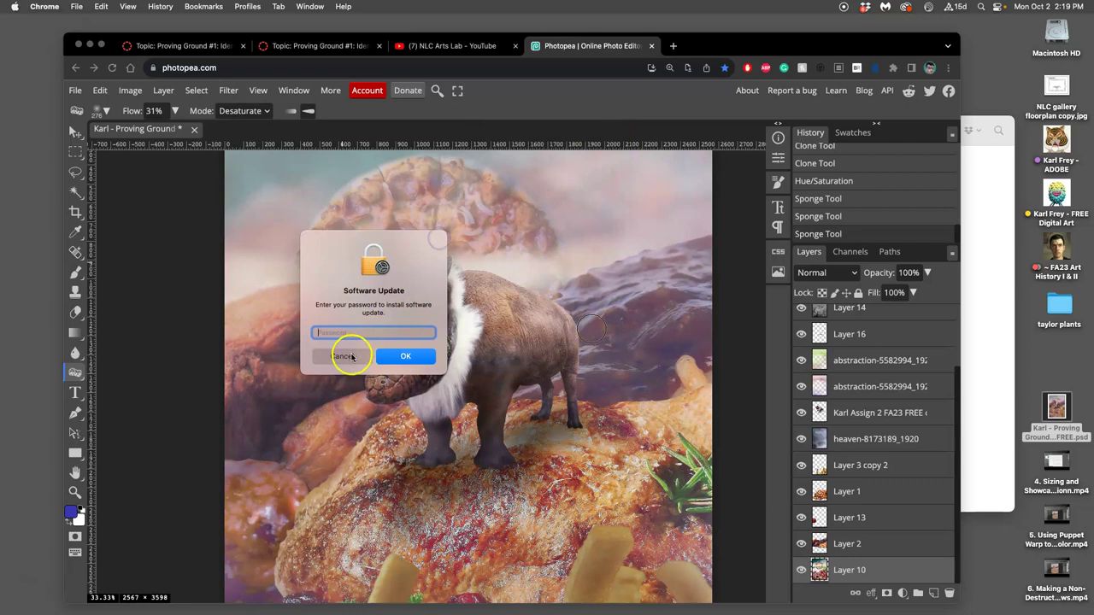
left_click(353, 354)
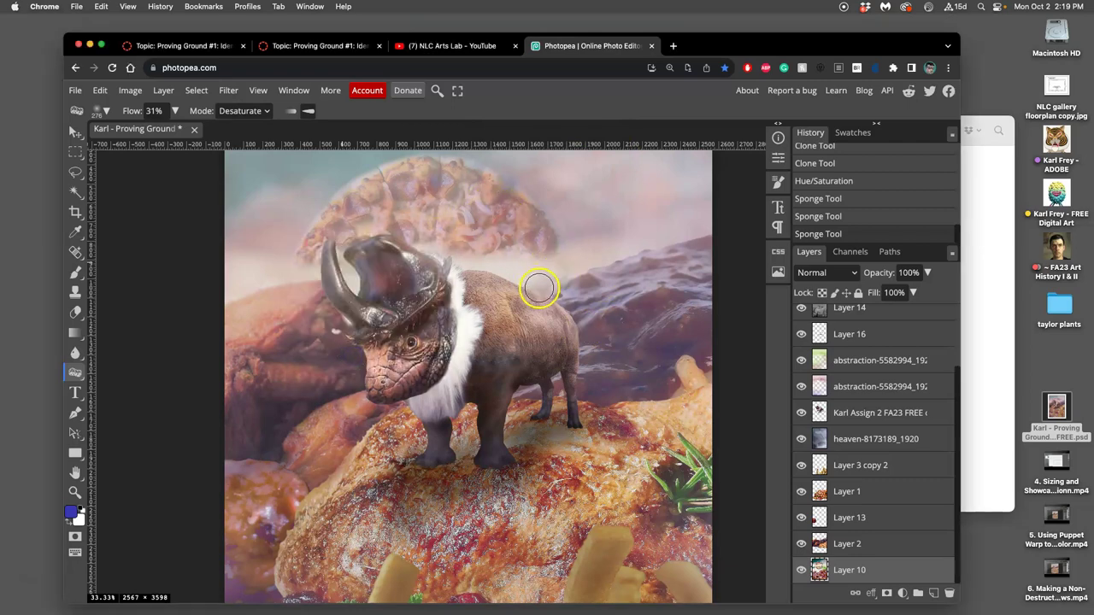
- Review the whole composition and compare it with the heaven-8173189_1920 layer hidden and shown
key("super+minus")
key("super+minus")
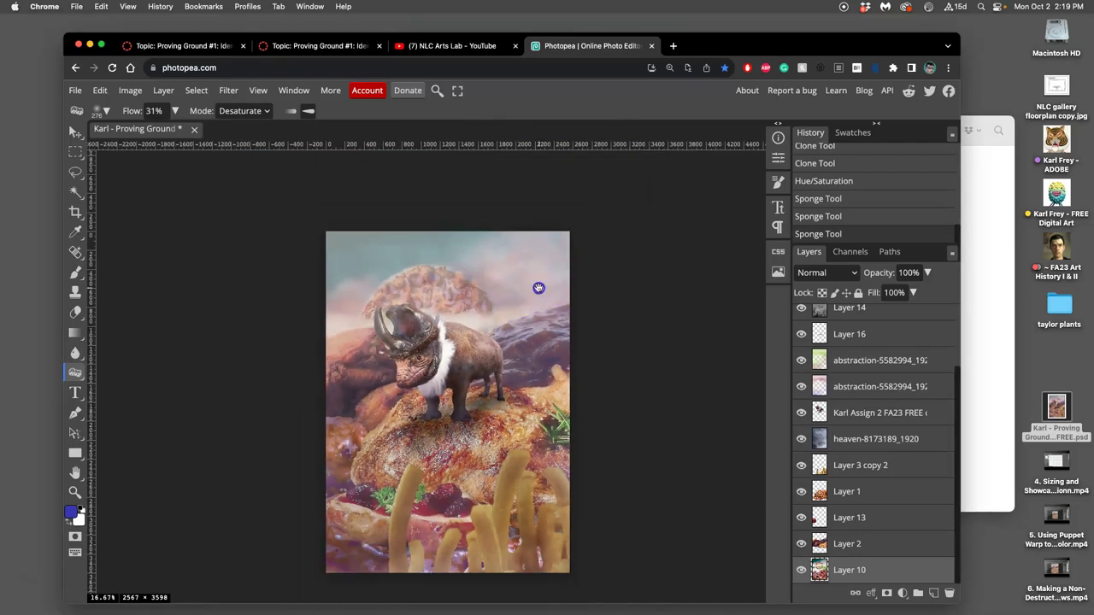
left_click_drag(554, 258, 570, 268)
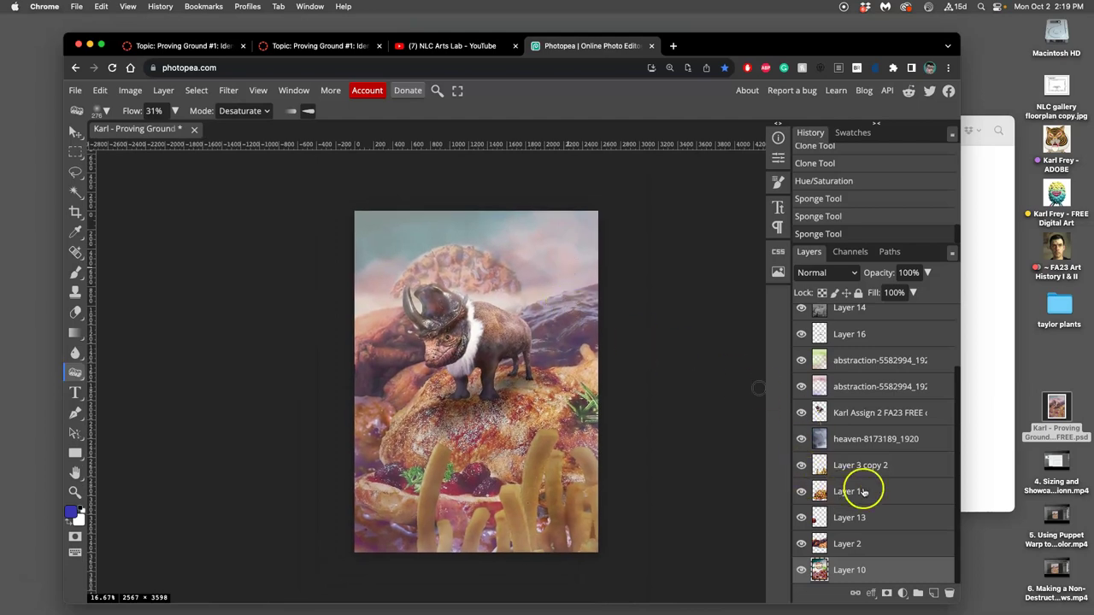
left_click(801, 438)
left_click(801, 440)
- Lasso the sky and purple ridge behind the creature on the heaven-8173189_1920 layer and copy the area to a new layer
left_click(839, 444)
left_click(839, 444)
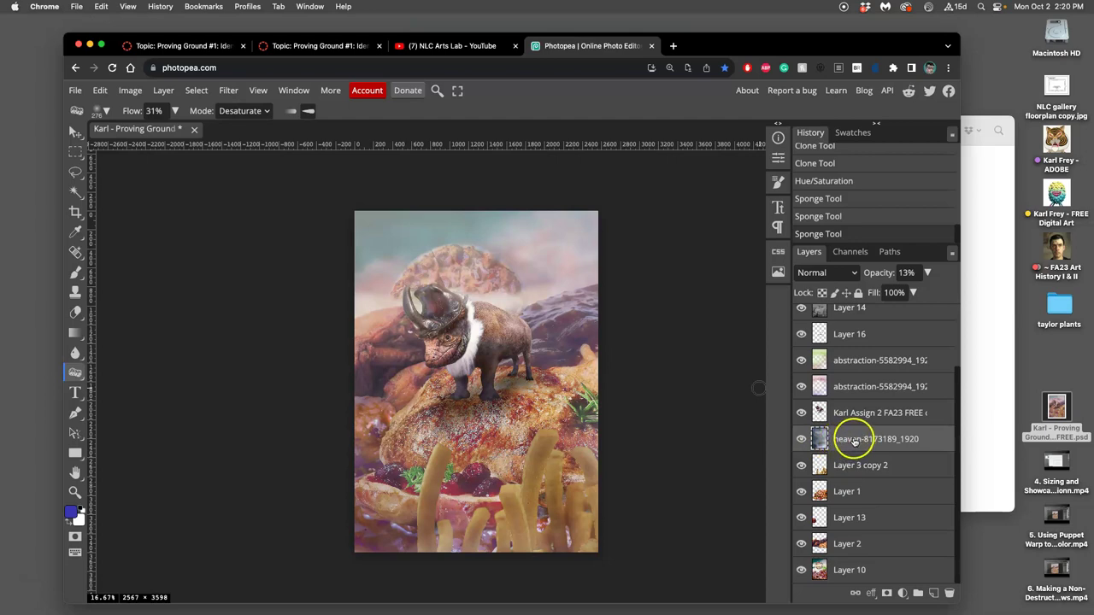
left_click(75, 171)
left_click_drag(582, 296, 554, 252)
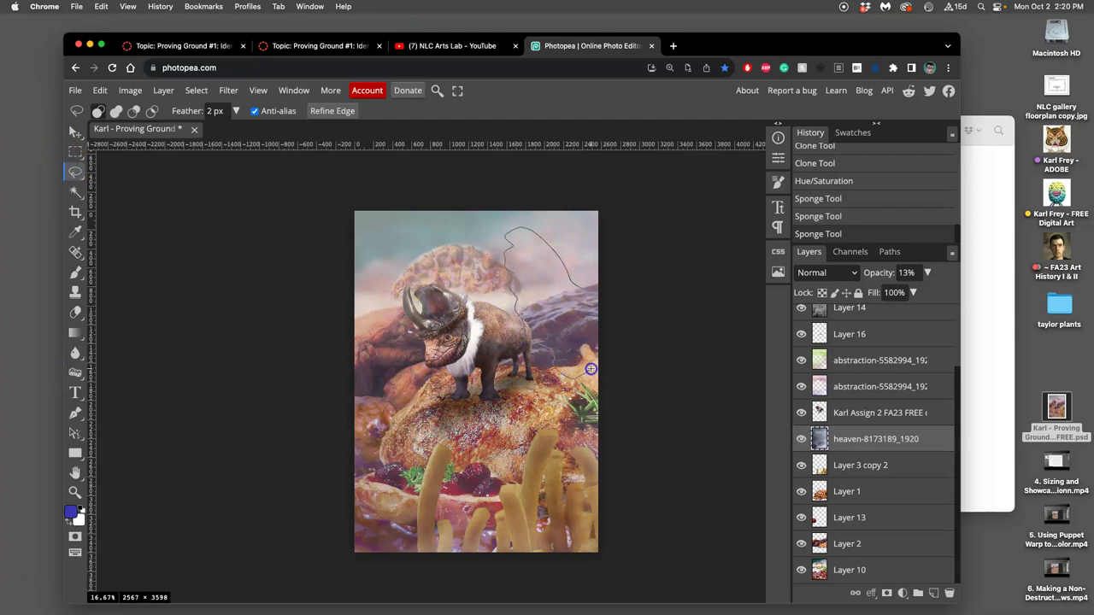
left_click_drag(579, 302, 578, 292)
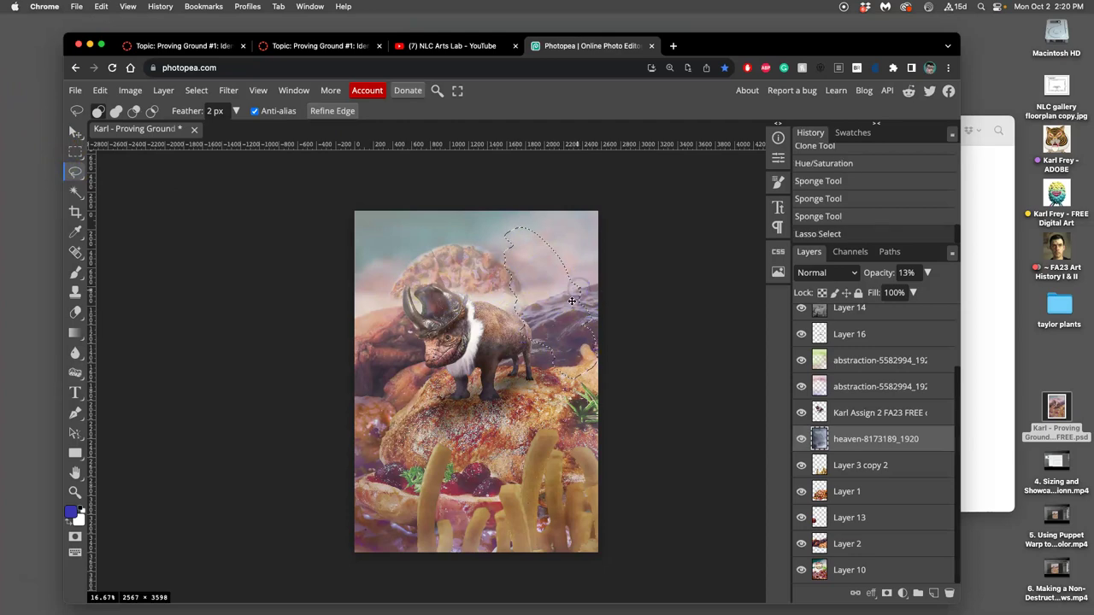
key("ctrl+j")
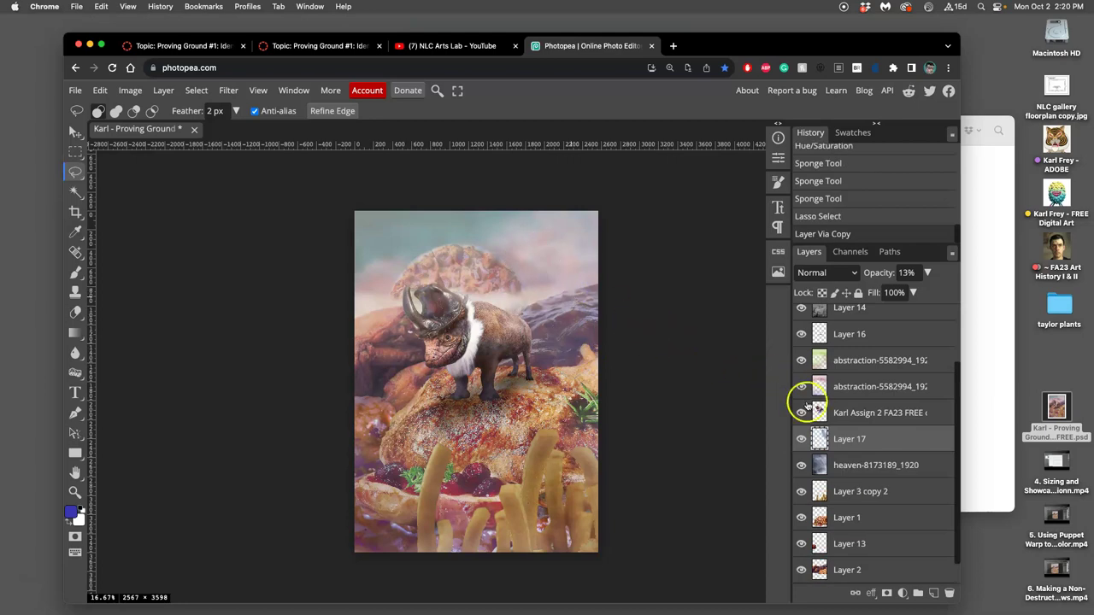
- Place the copied cloud patch at the top of the layer stack and set its opacity to 100%
left_click_drag(820, 438, 837, 310)
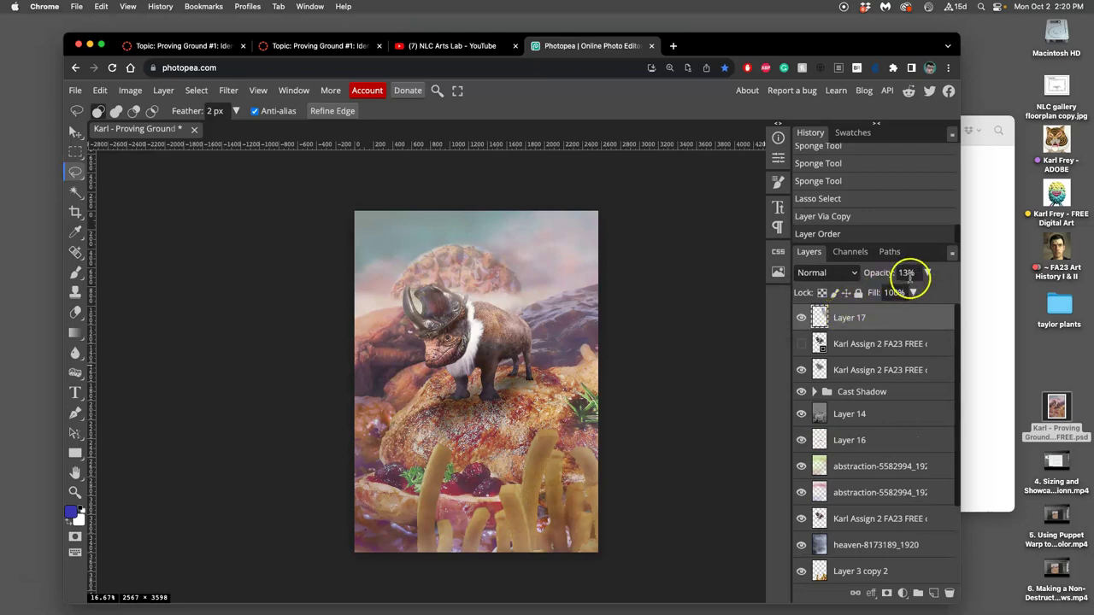
left_click(927, 272)
left_click_drag(878, 293, 971, 293)
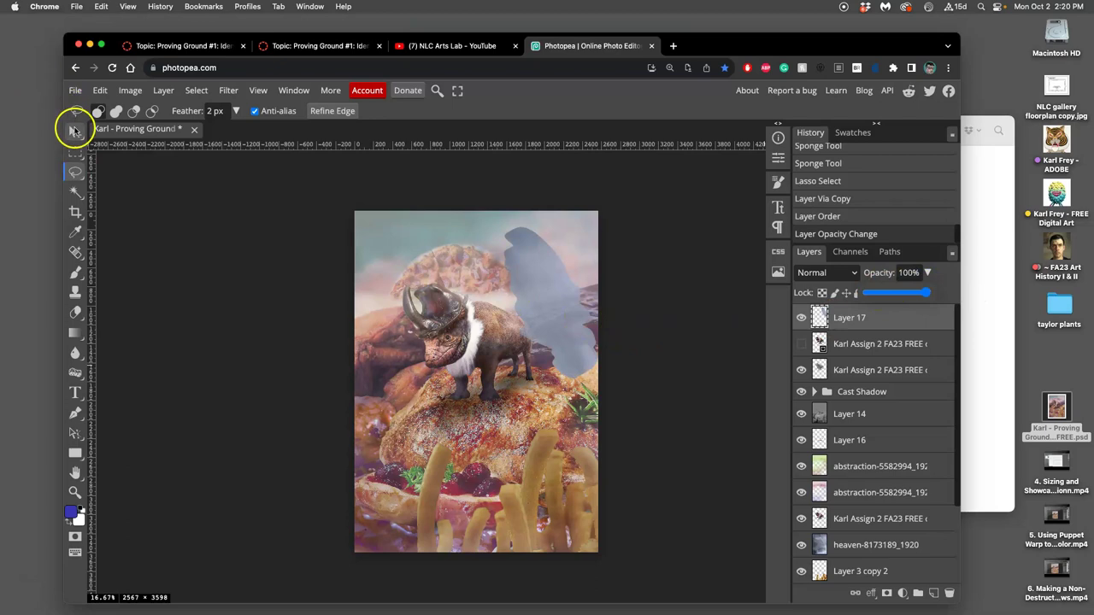
- Move the cloud patch across the scene so it covers the creature's horned head
left_click(75, 130)
left_click_drag(549, 297, 408, 293)
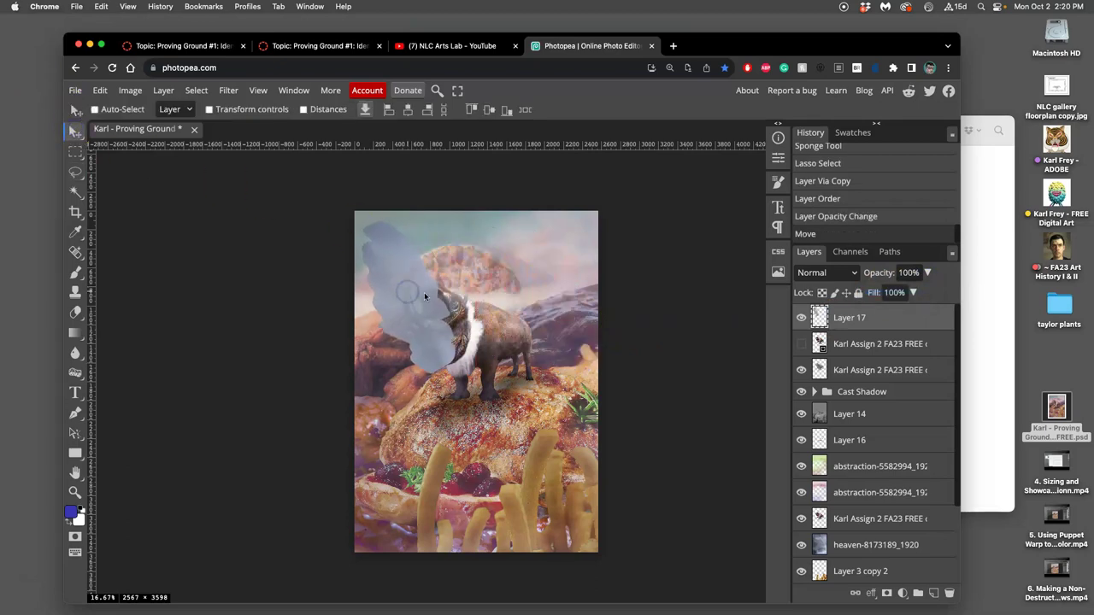
scroll(425, 290, "up", 5)
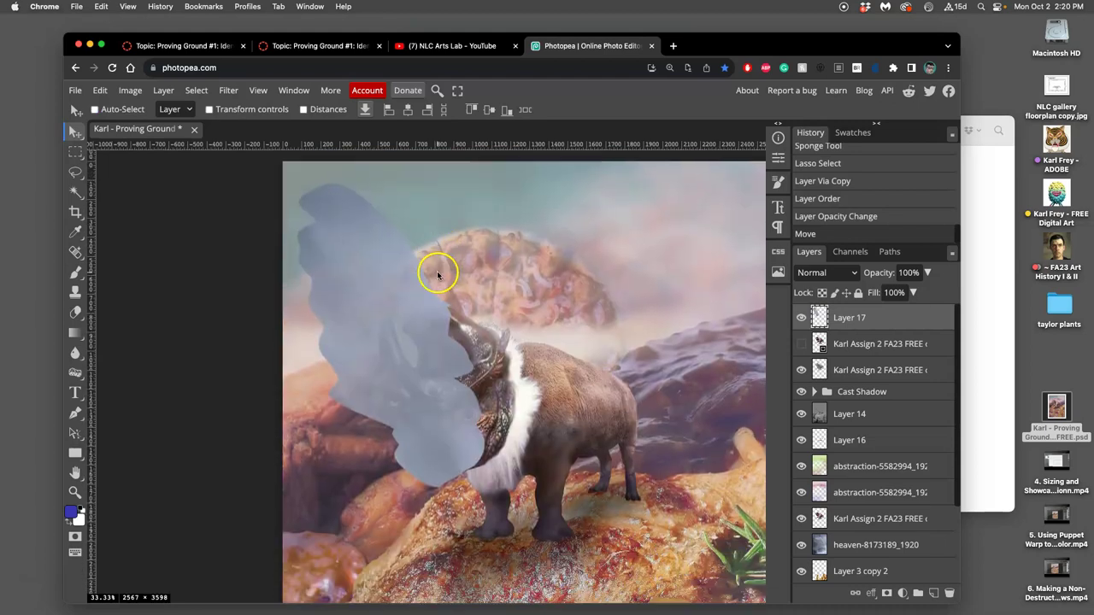
- Soften the cloud patch with a Gaussian Blur of 42 px radius
left_click(229, 91)
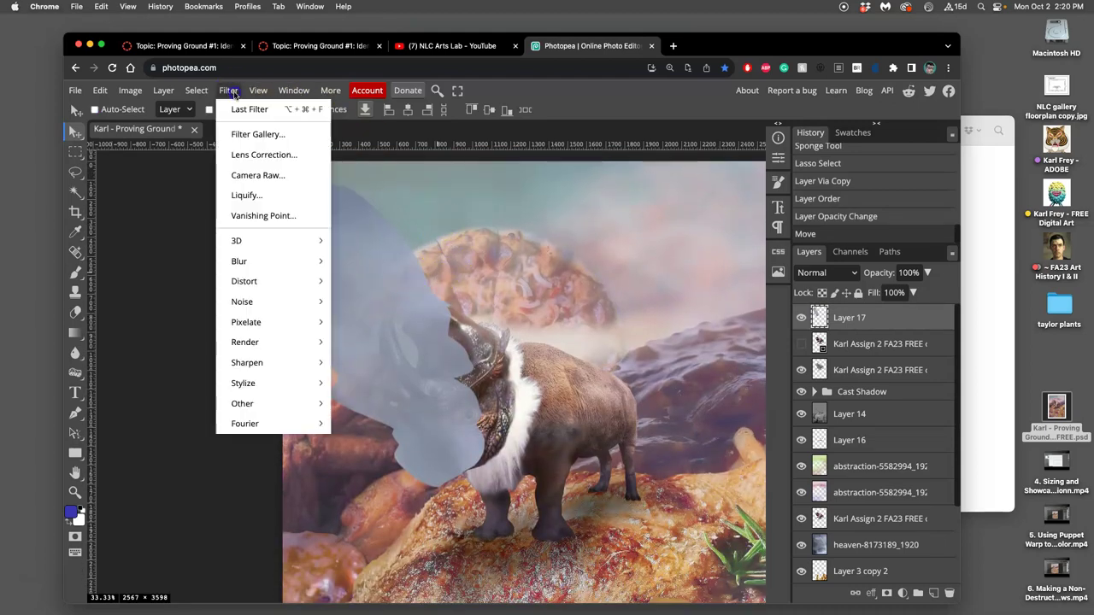
mouse_move(282, 262)
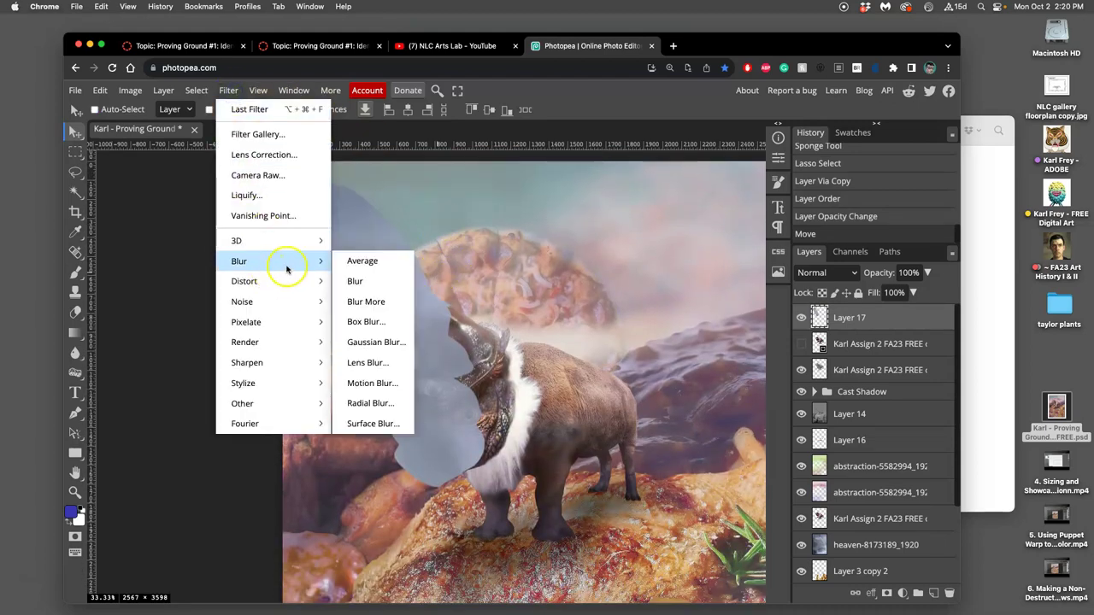
left_click(363, 343)
left_click_drag(342, 191, 726, 168)
left_click_drag(595, 207, 649, 207)
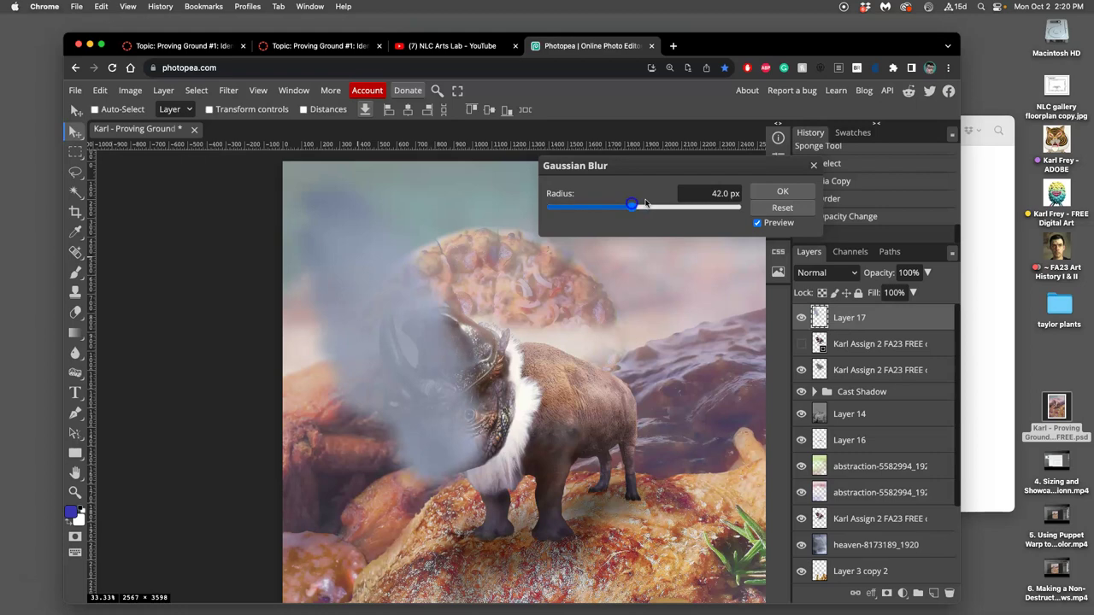
left_click(773, 191)
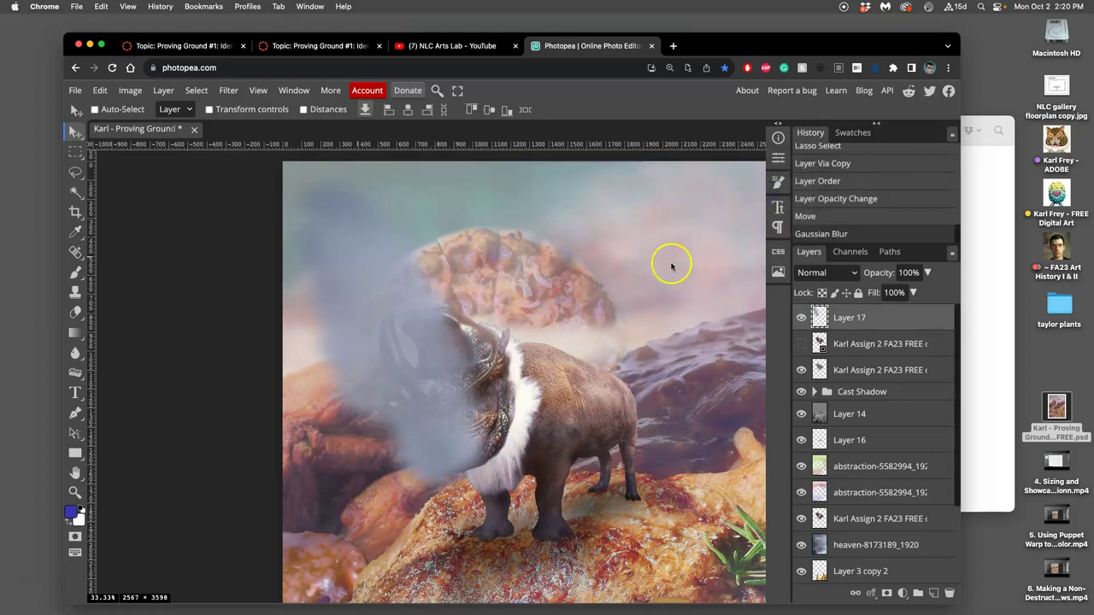
- Brighten the blurred cloud patch with a Levels adjustment, setting the midtone input to 1.35
key("ctrl+minus")
key("ctrl+minus")
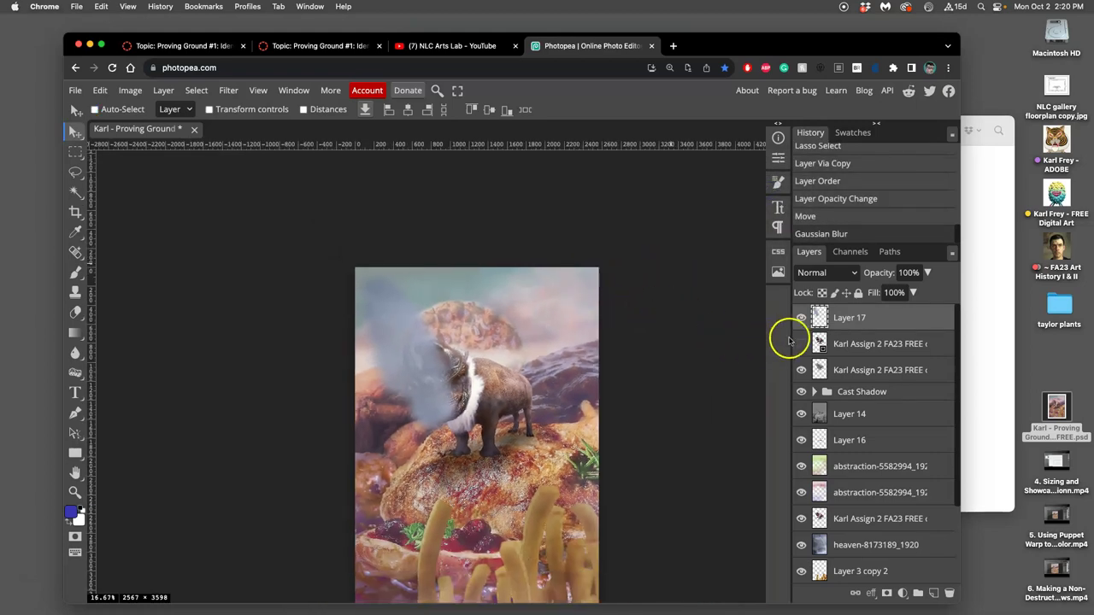
left_click(800, 343)
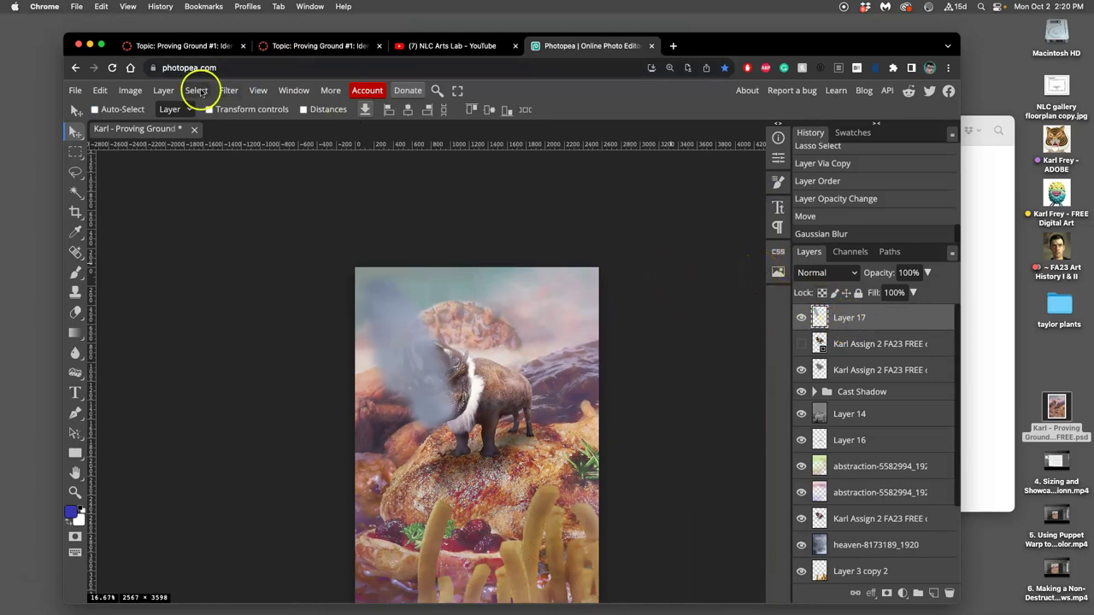
left_click(130, 90)
mouse_move(163, 134)
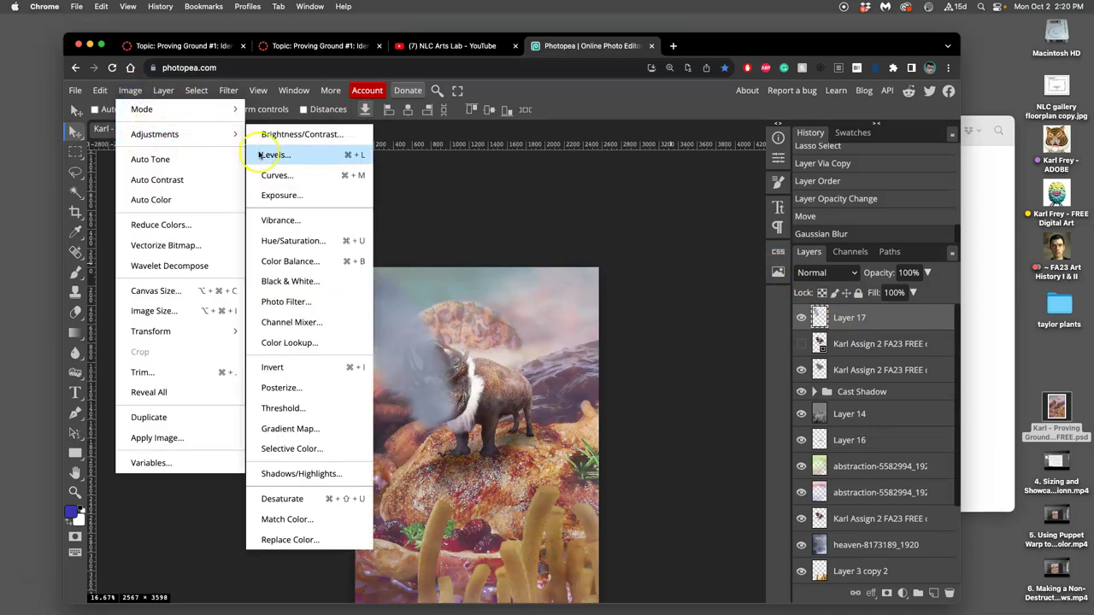
left_click(273, 155)
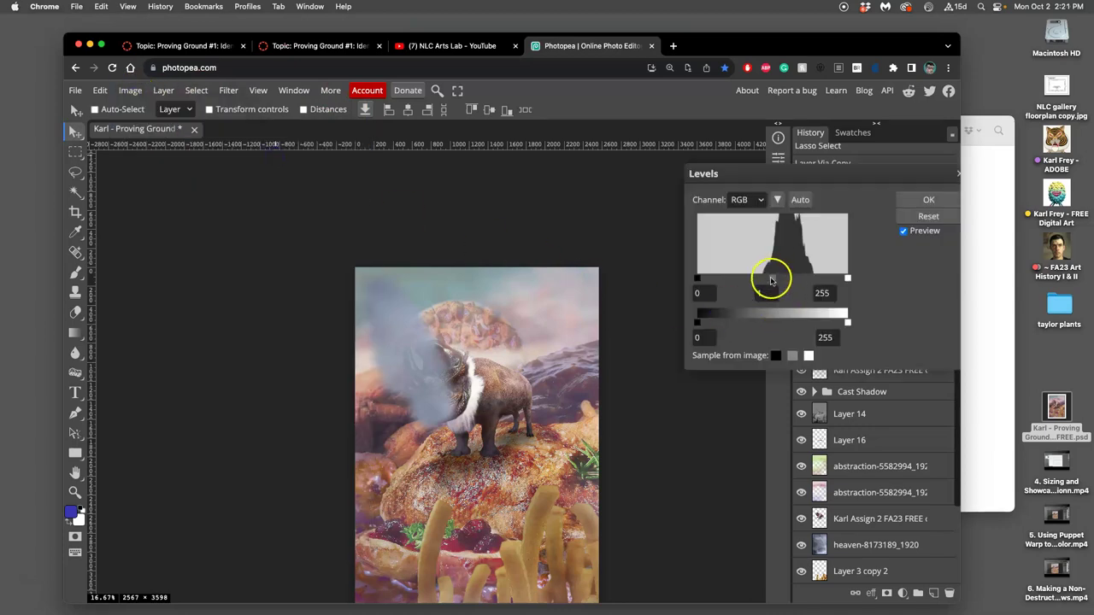
left_click_drag(772, 279, 762, 282)
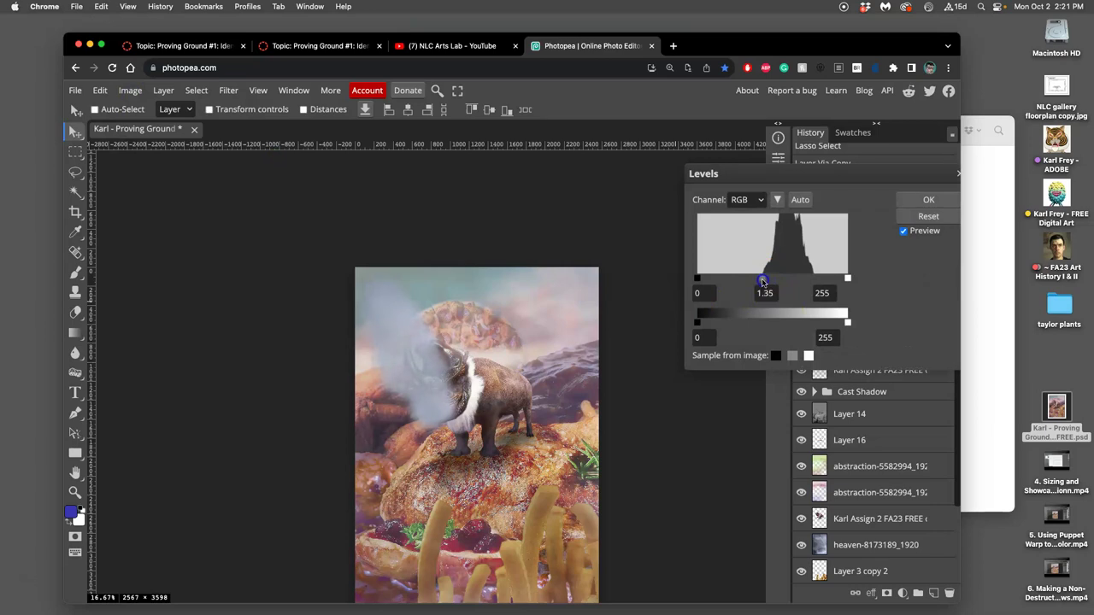
left_click(927, 200)
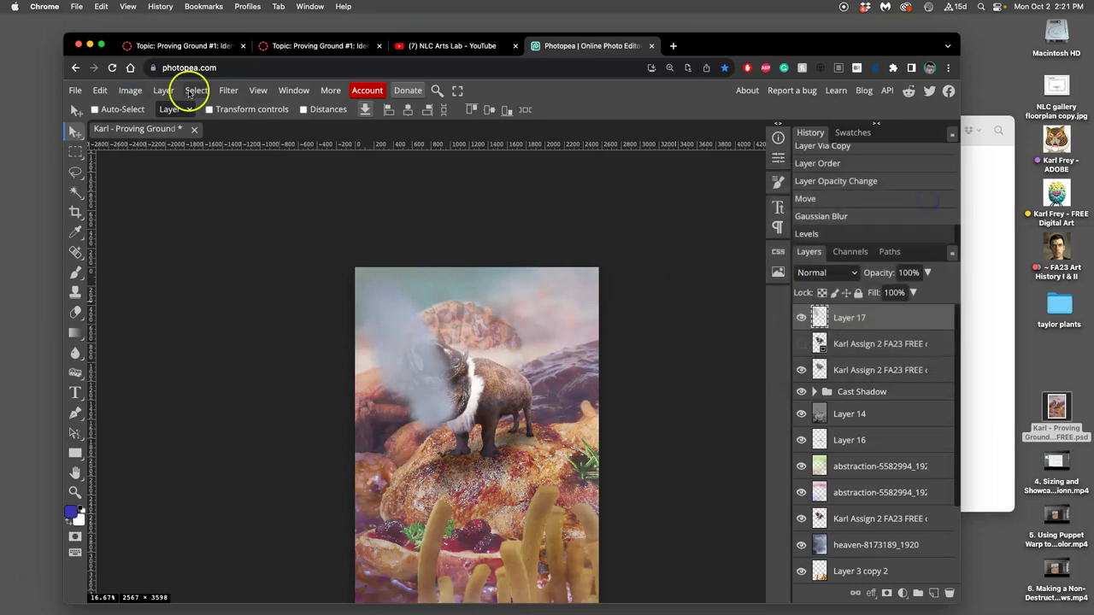
- Apply Color Balance to the cloud patch's midtones with Cyan-Red 5, Magenta-Green 23 and Yellow-Blue -4
left_click(132, 90)
mouse_move(198, 135)
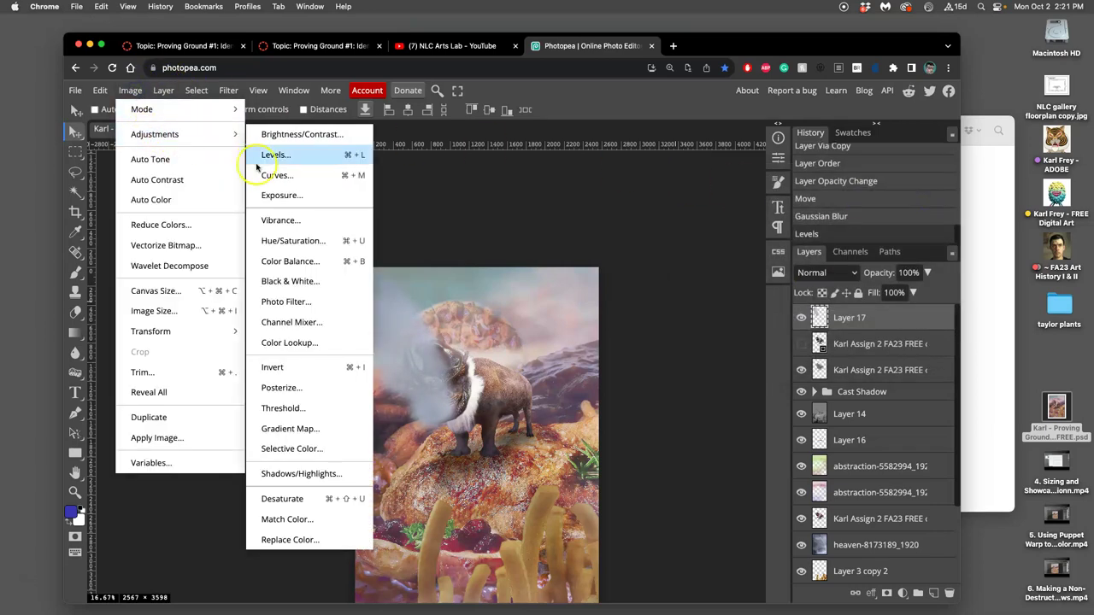
left_click(269, 262)
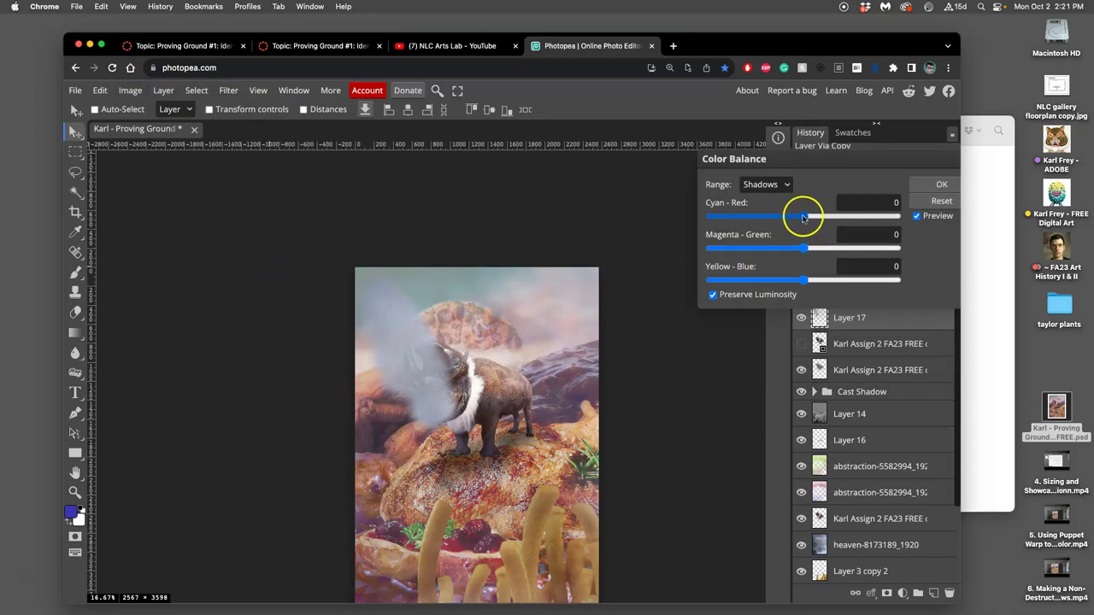
left_click(778, 186)
left_click(769, 198)
left_click(803, 249)
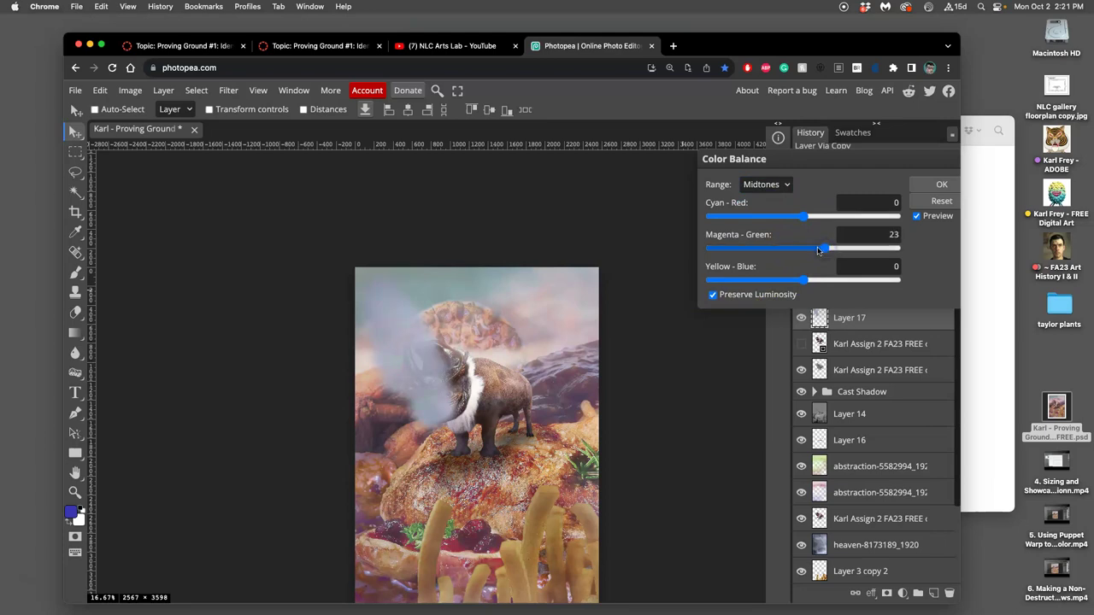
left_click_drag(804, 215, 808, 217)
left_click_drag(804, 280, 792, 277)
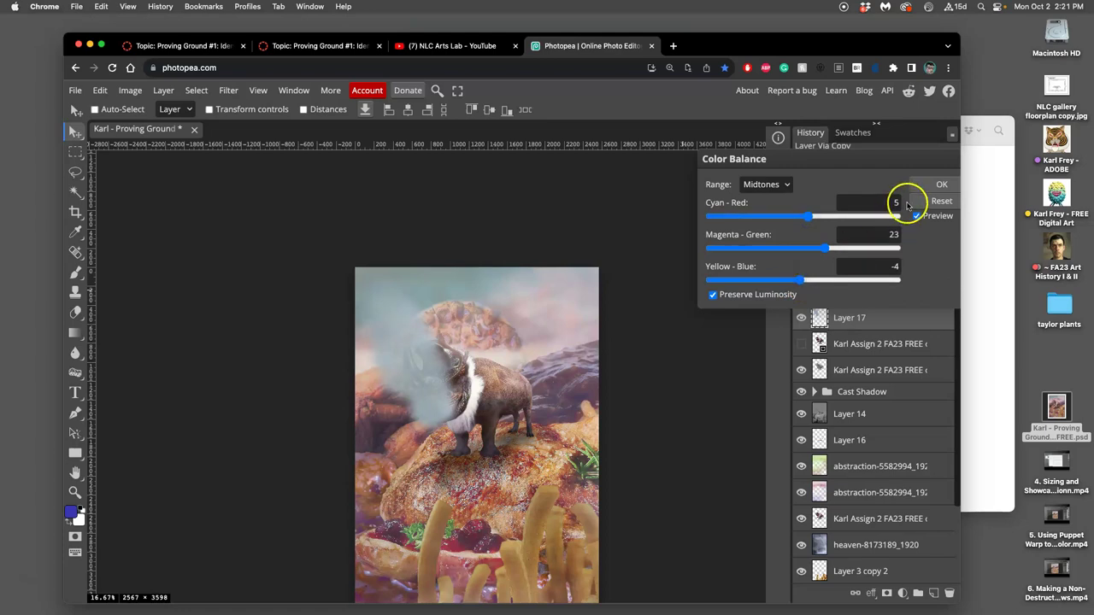
- Color-balance the cloud patch's highlights with Cyan-Red 11, Magenta-Green 7 and Yellow-Blue -3
left_click(766, 185)
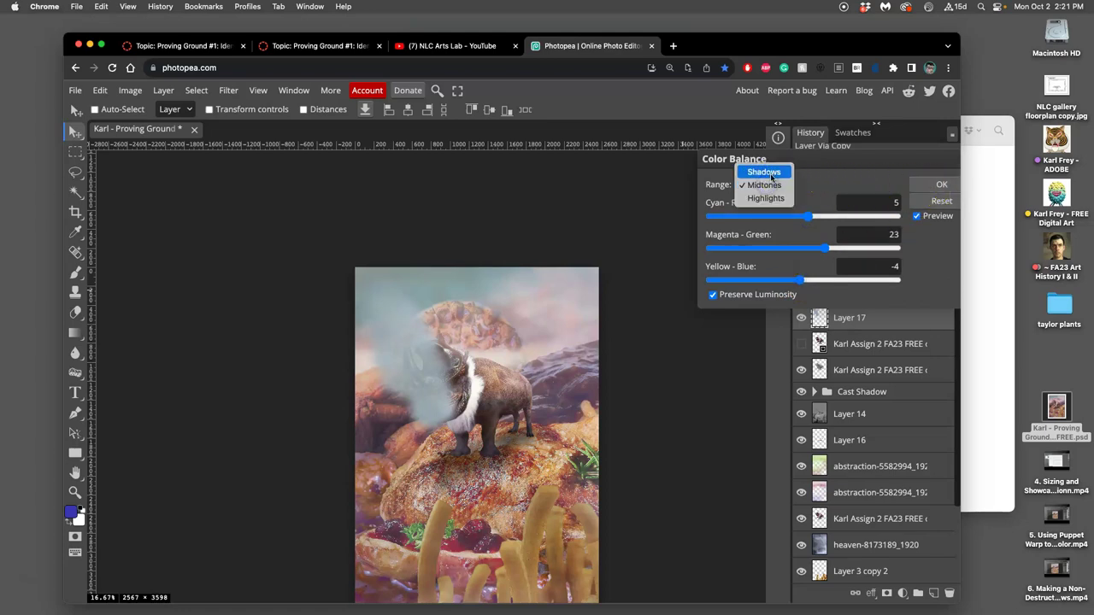
left_click(765, 198)
left_click_drag(805, 217, 805, 219)
left_click_drag(803, 280, 806, 248)
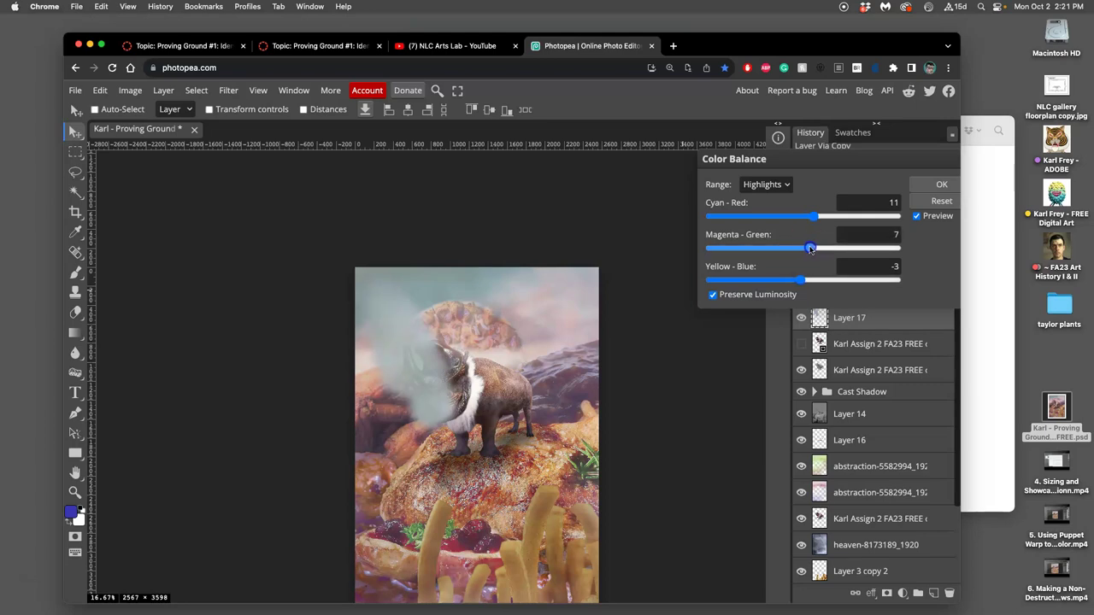
- Shift the cloud patch's shadows slightly toward cyan and blue and apply the Color Balance adjustment
left_click(777, 185)
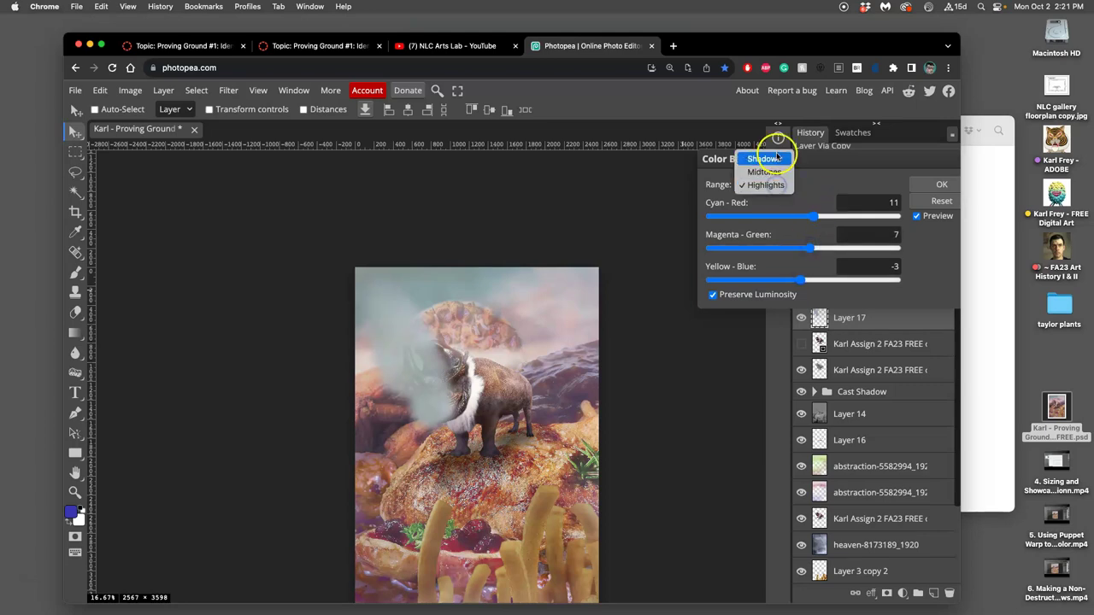
left_click(777, 157)
left_click_drag(804, 216, 792, 217)
left_click_drag(803, 280, 813, 280)
left_click(940, 184)
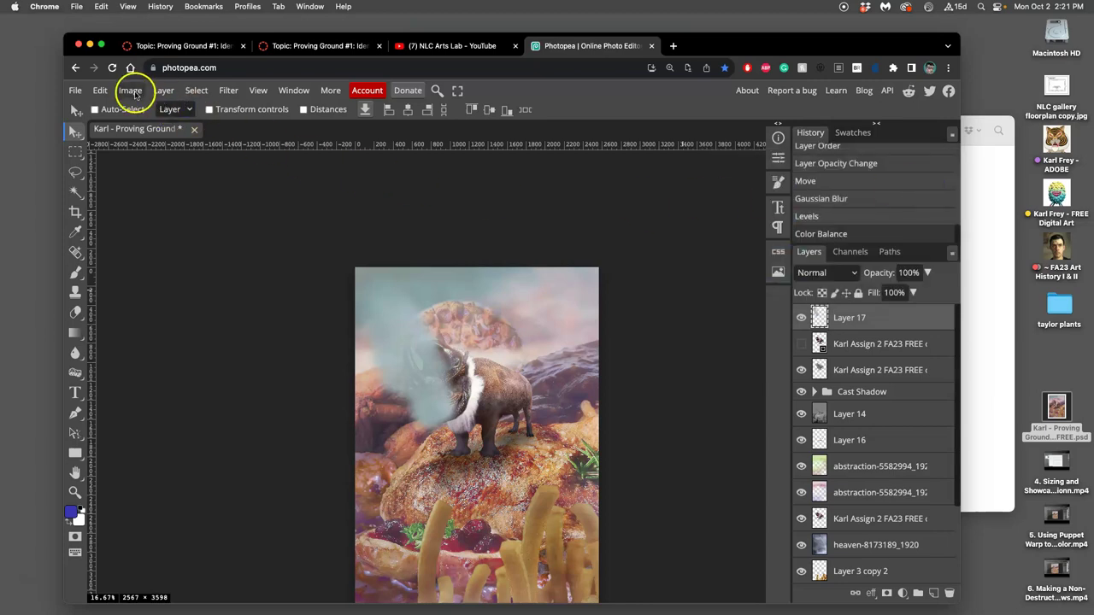
- Fine-tune the cloud patch with a Hue/Saturation adjustment, setting Saturation to 2 and trying different hue shifts
left_click(129, 90)
mouse_move(214, 137)
left_click(281, 242)
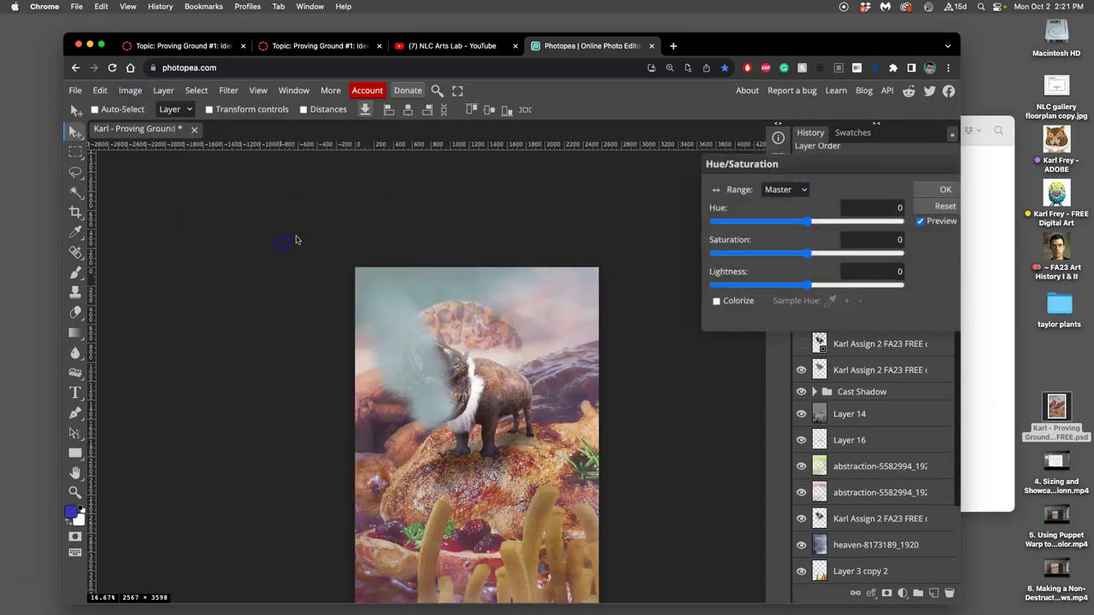
mouse_move(806, 253)
left_mouse_down()
mouse_move(830, 249)
mouse_move(795, 254)
left_mouse_up()
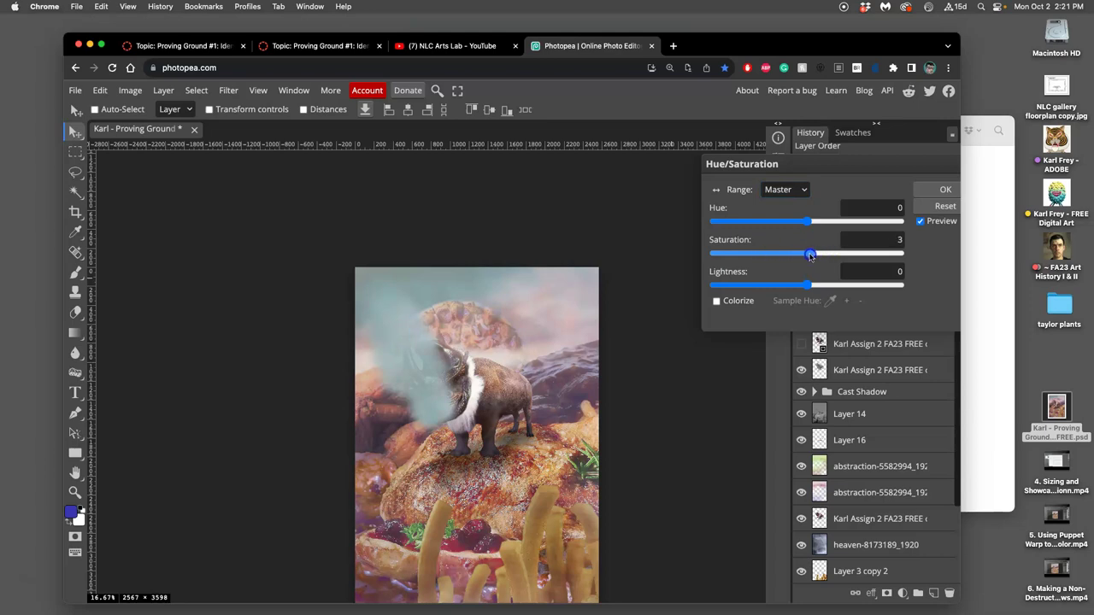
left_click_drag(810, 255, 808, 254)
left_click_drag(806, 221, 815, 223)
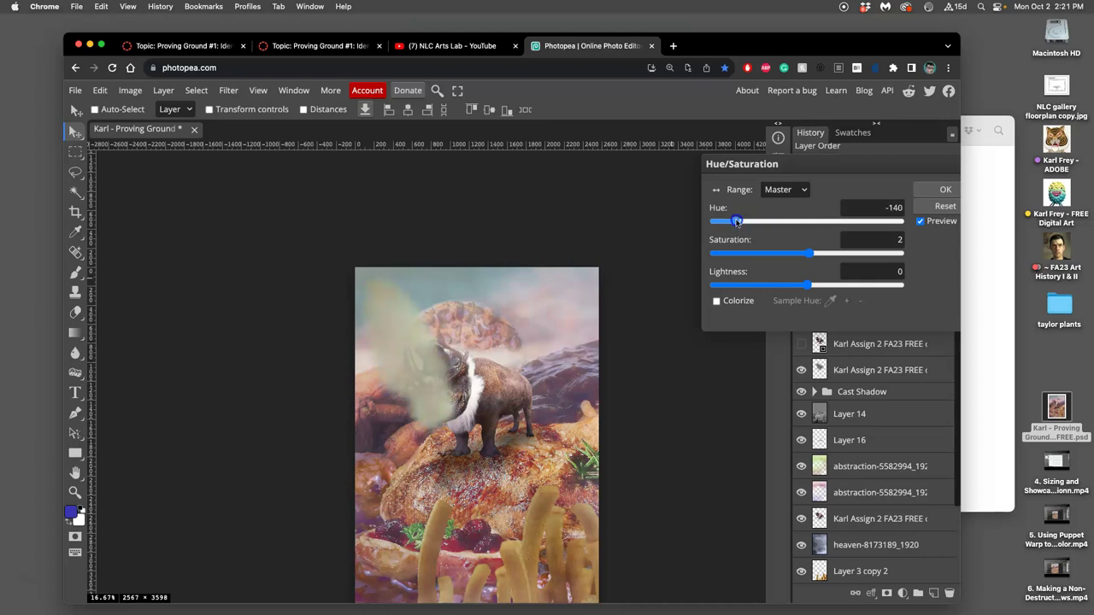
left_click_drag(802, 230, 838, 233)
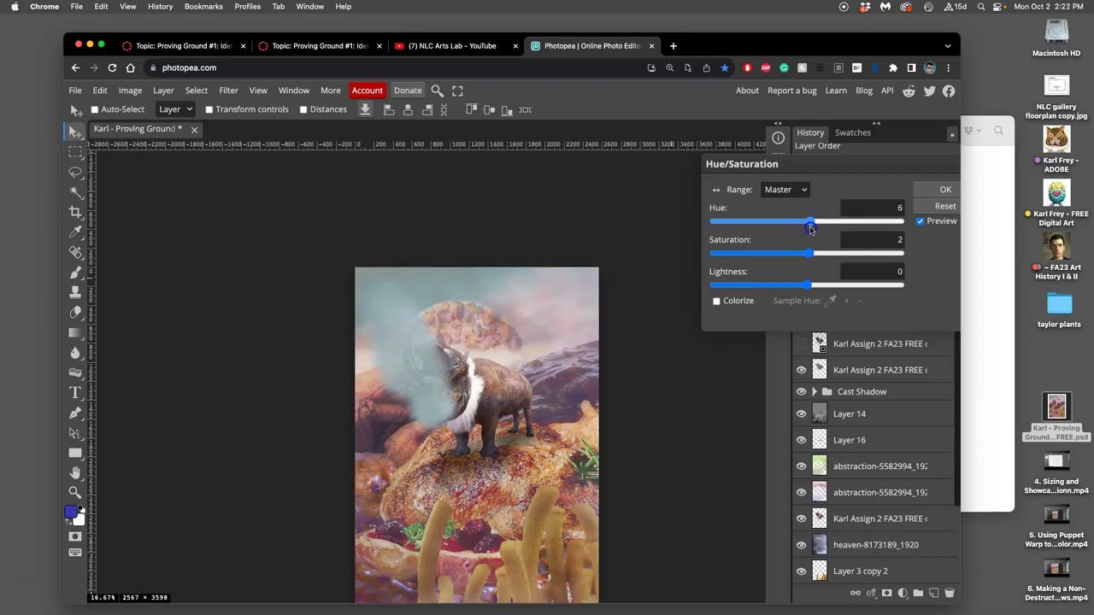
left_click(943, 189)
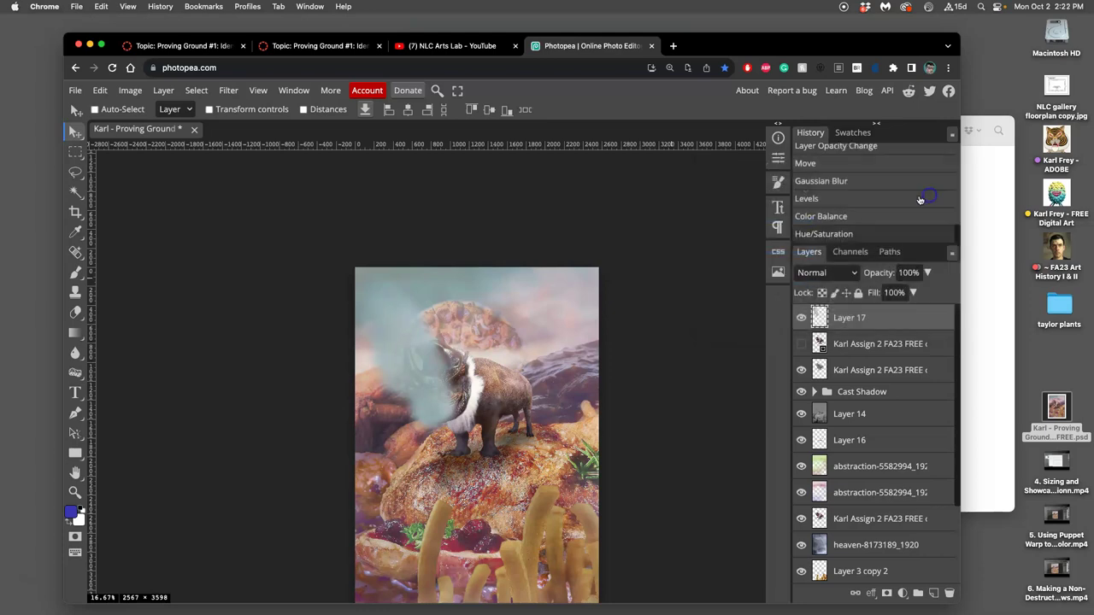
- Compare the cloud patch's history states from Gaussian Blur through Levels and Color Balance to Hue/Saturation
key("super+equal")
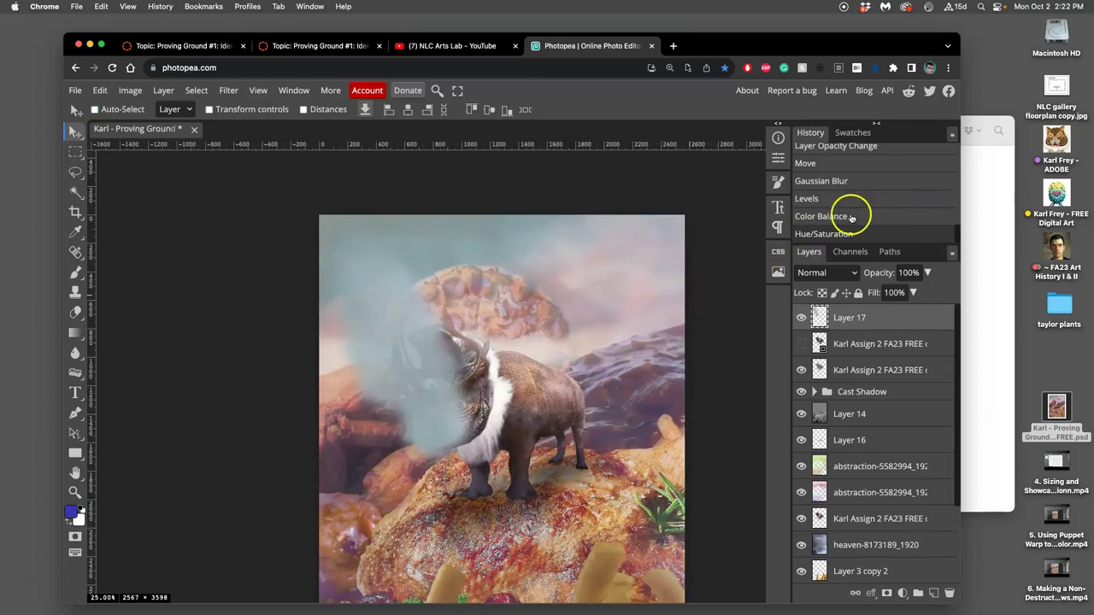
left_click(822, 184)
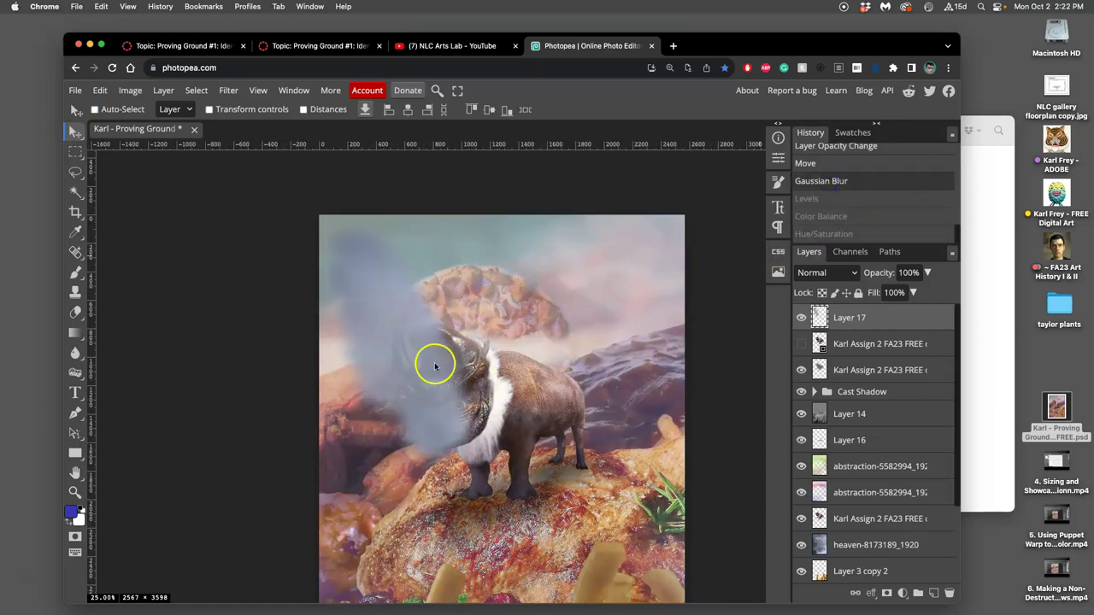
left_click(821, 202)
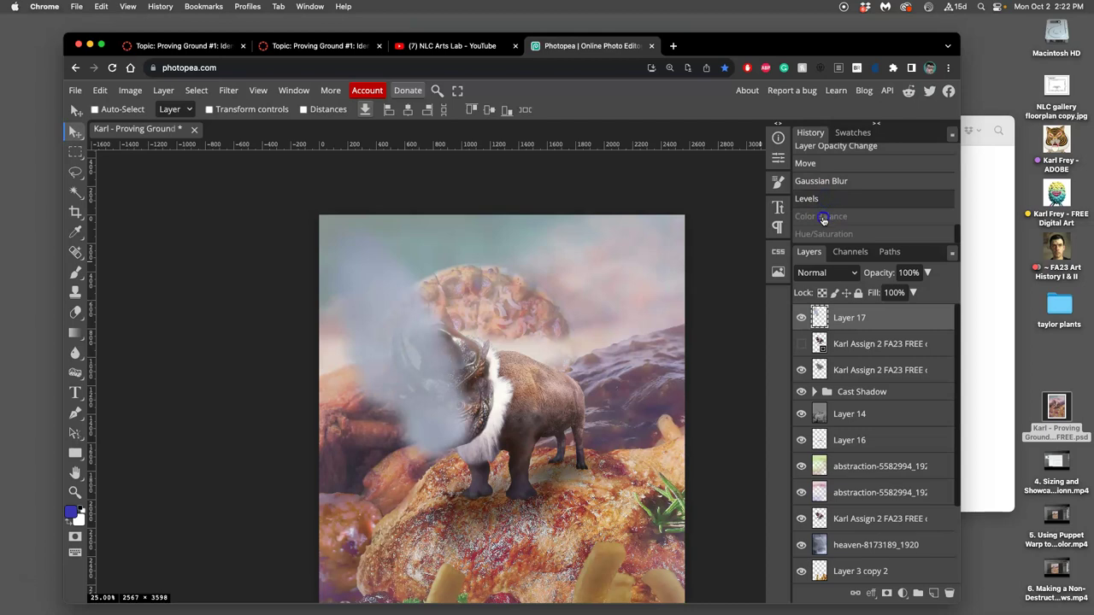
left_click(822, 219)
left_click(823, 233)
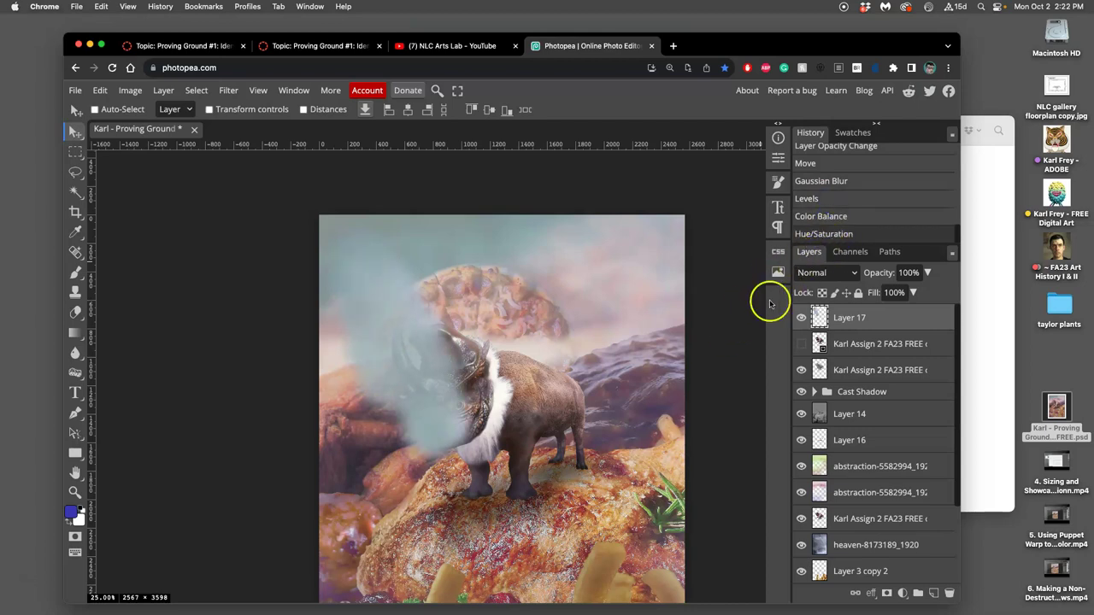
- Lower the cloud patch's opacity to 93% and softly erase it over the creature's head and horns with the Eraser at 13% opacity
left_click(927, 272)
left_click_drag(921, 291, 924, 291)
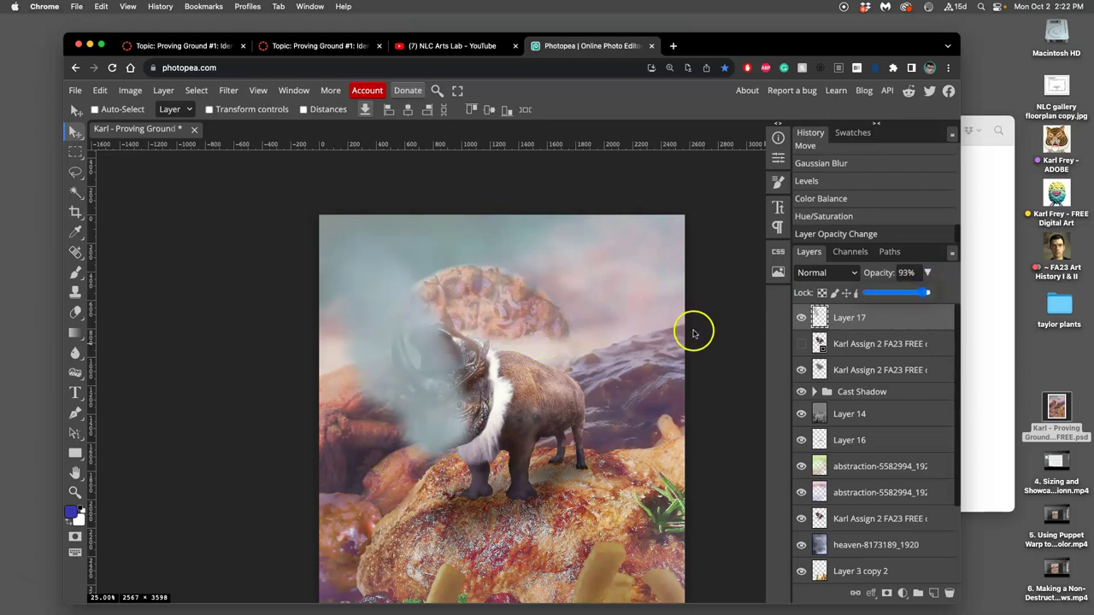
left_click(76, 312)
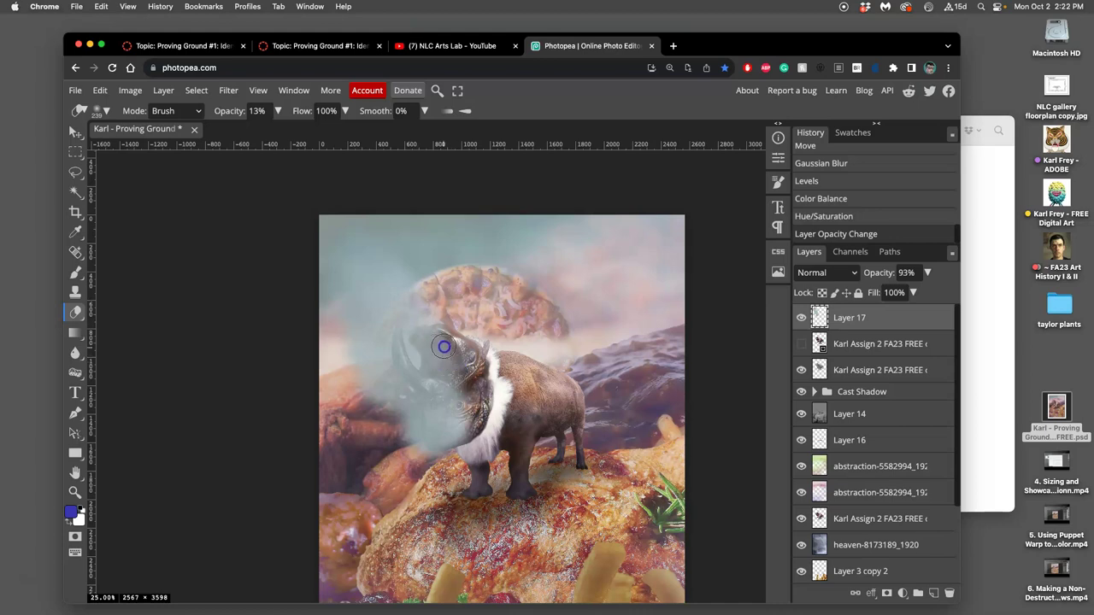
left_click_drag(431, 348, 434, 367)
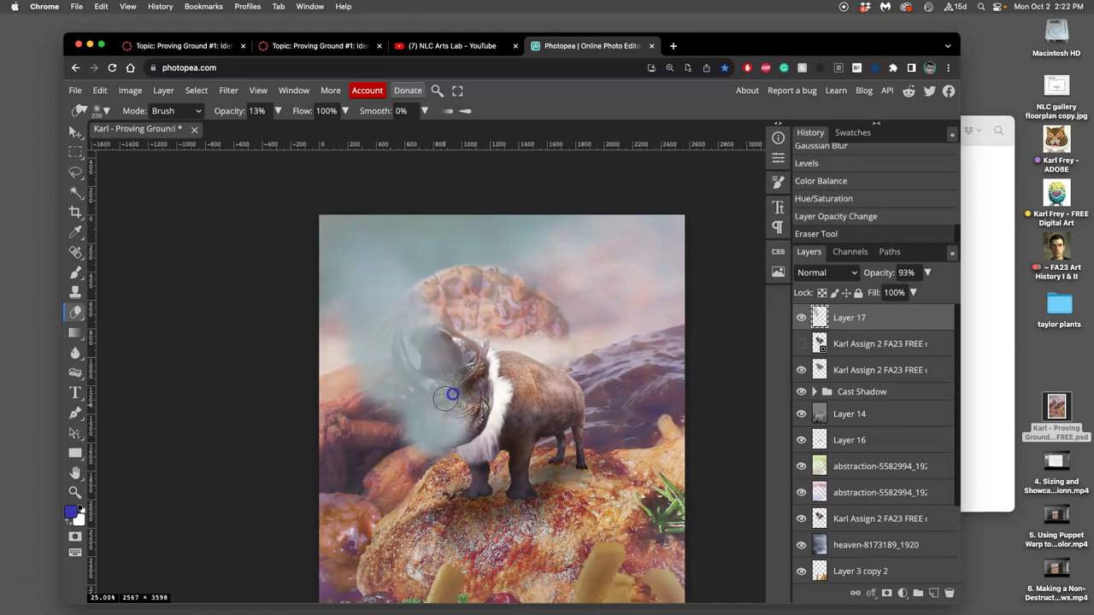
left_click_drag(436, 411, 441, 384)
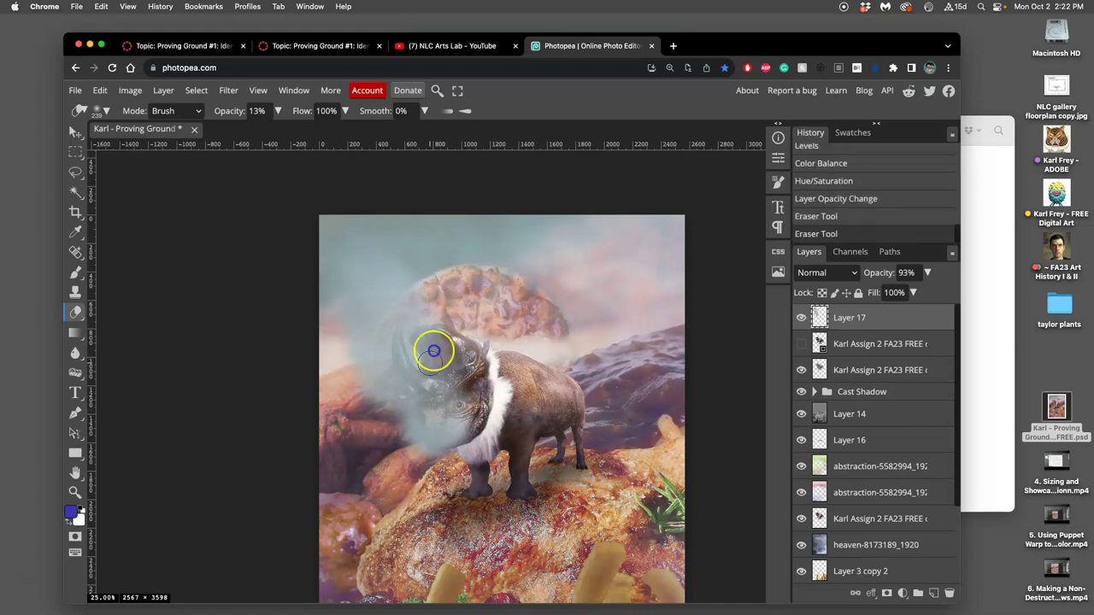
mouse_move(444, 329)
left_mouse_down()
mouse_move(451, 360)
mouse_move(470, 365)
mouse_move(457, 339)
mouse_move(449, 360)
mouse_move(422, 361)
mouse_move(413, 271)
mouse_move(390, 309)
mouse_move(391, 330)
mouse_move(419, 355)
mouse_move(401, 400)
left_mouse_up()
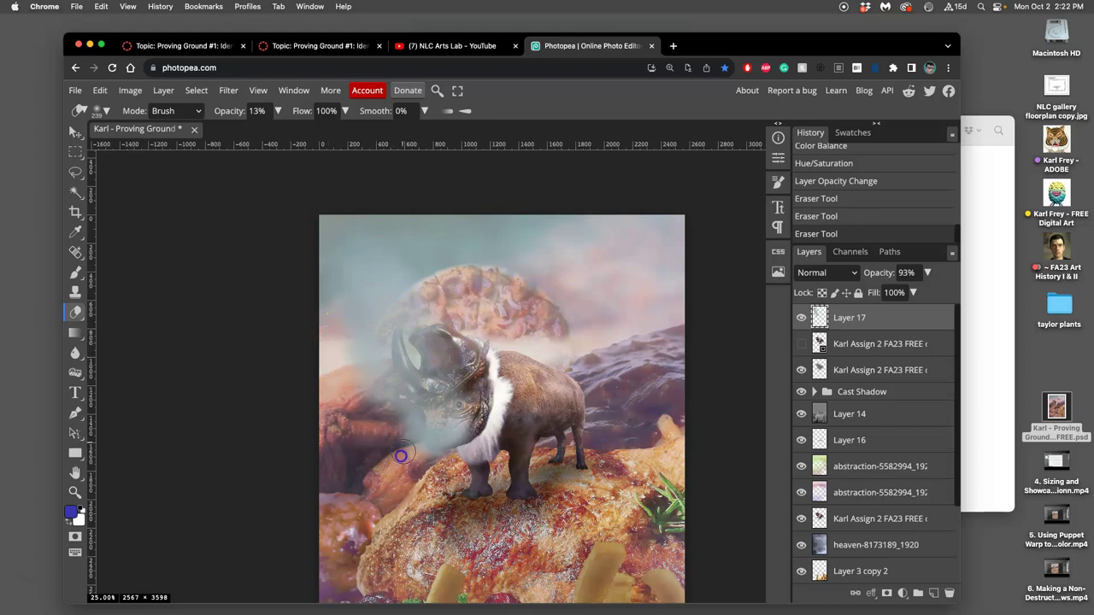
mouse_move(399, 455)
left_mouse_down()
mouse_move(430, 409)
mouse_move(423, 431)
mouse_move(406, 420)
mouse_move(418, 463)
mouse_move(453, 425)
left_mouse_up()
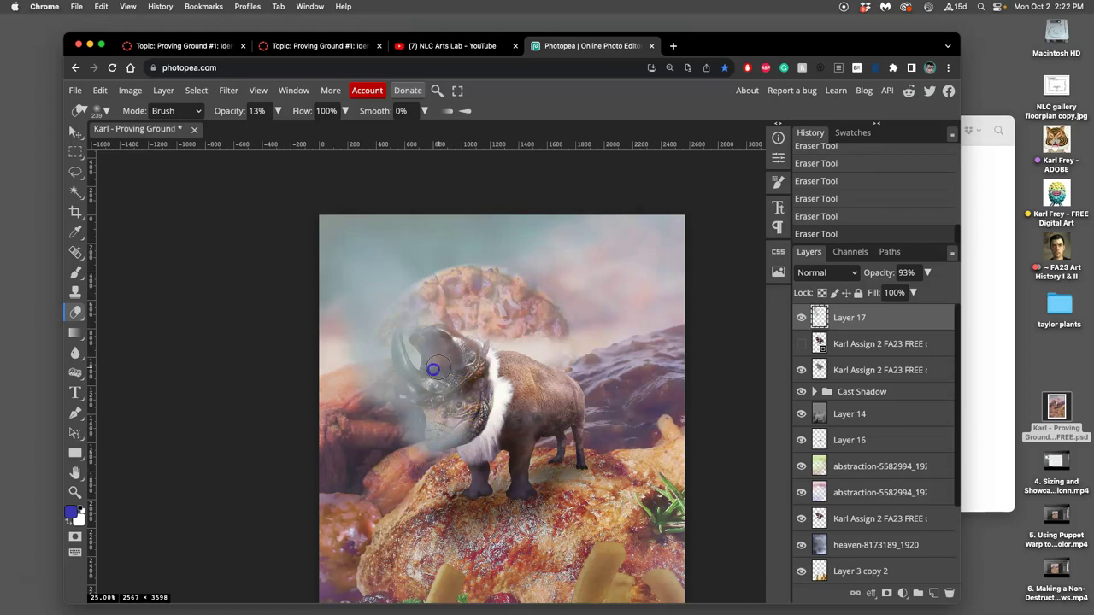
mouse_move(421, 376)
left_mouse_down()
mouse_move(402, 328)
mouse_move(421, 354)
mouse_move(456, 381)
mouse_move(464, 367)
mouse_move(478, 387)
left_mouse_up()
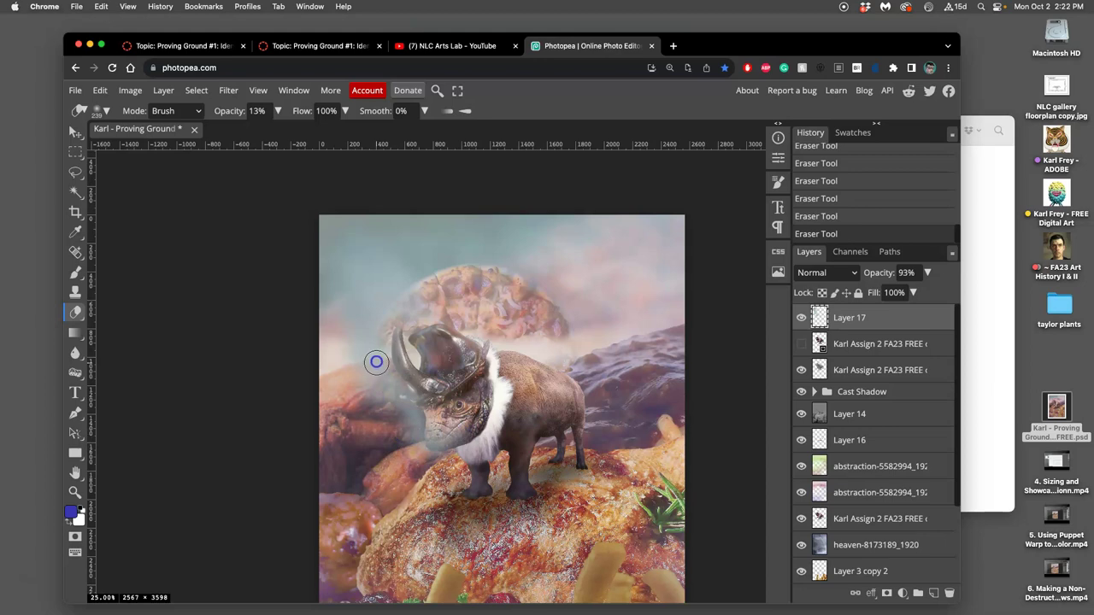
mouse_move(403, 404)
left_mouse_down()
mouse_move(521, 393)
mouse_move(584, 353)
mouse_move(613, 375)
mouse_move(586, 348)
left_mouse_up()
- Inspect the scene overall and around the creature's head, comparing it with and without the mist layer
key("ctrl+minus")
key("ctrl+minus")
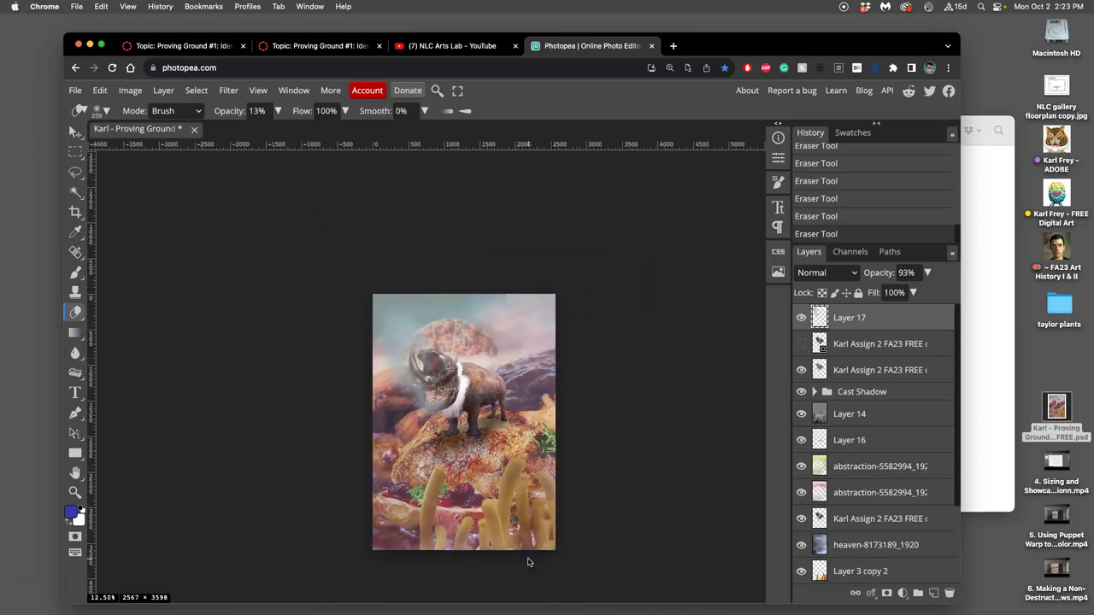
key("ctrl+plus")
key("ctrl+plus")
key("ctrl+plus")
mouse_move(496, 566)
left_mouse_down()
mouse_move(476, 452)
mouse_move(476, 306)
mouse_move(440, 457)
mouse_move(557, 419)
mouse_move(586, 511)
mouse_move(726, 504)
left_mouse_up()
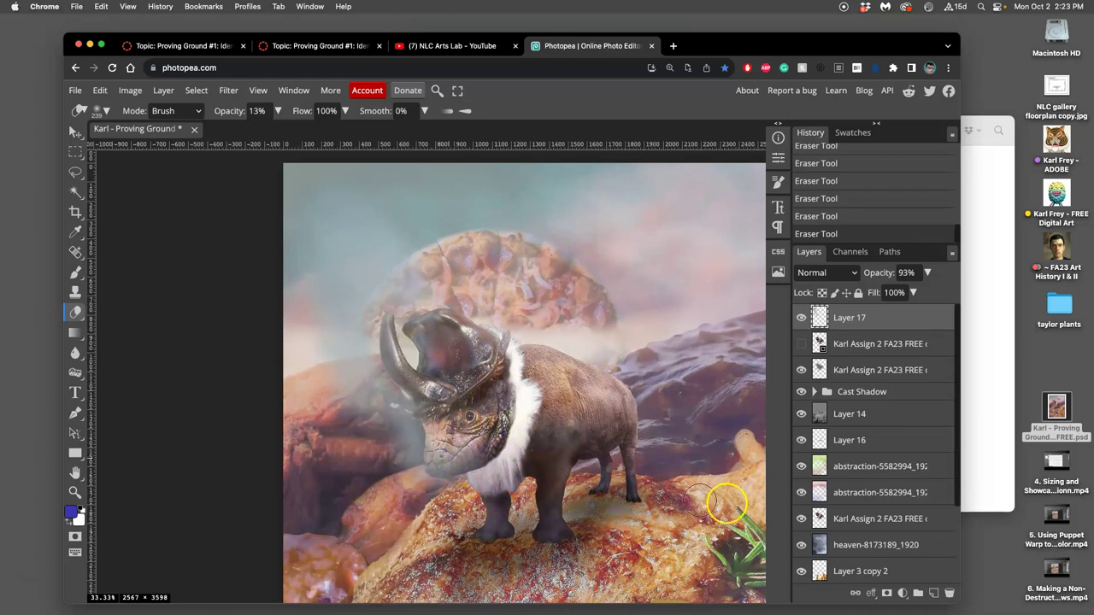
left_click(801, 317)
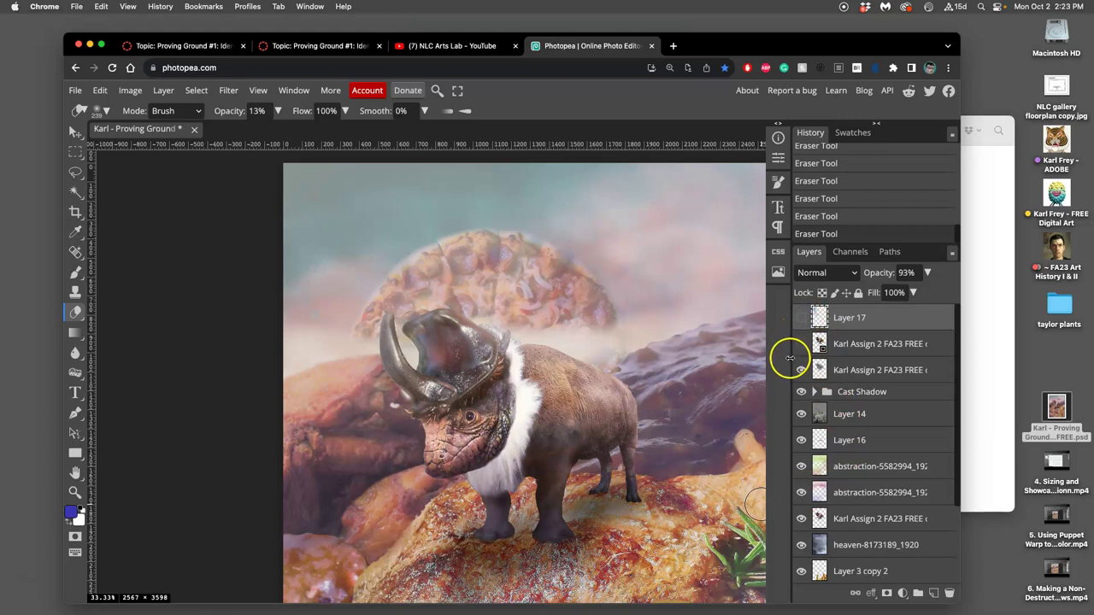
left_click(800, 316)
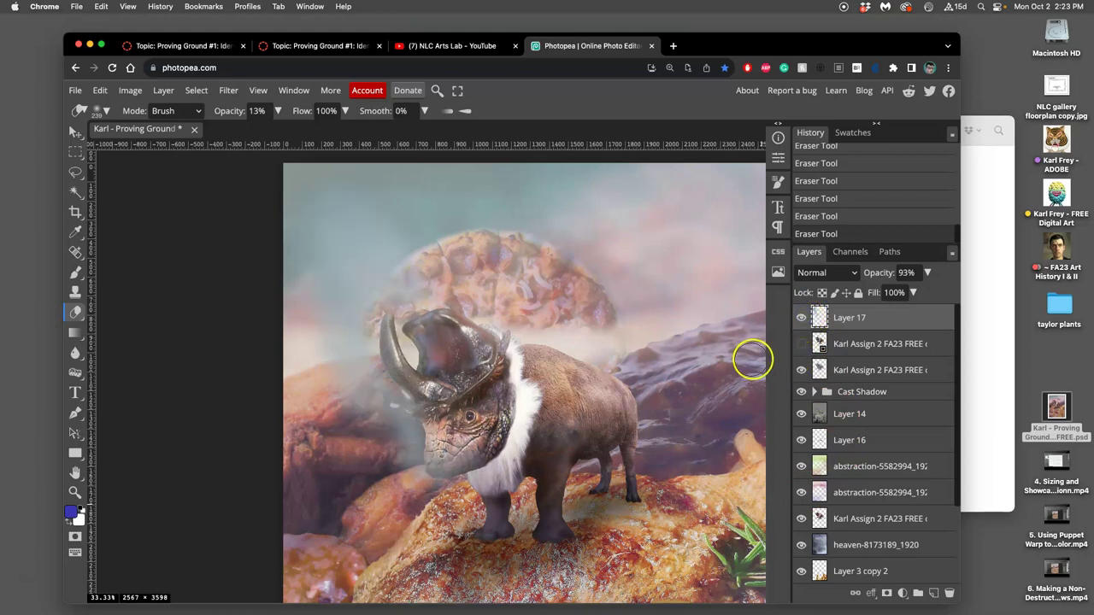
- Reduce the mist layer's opacity to 73%
key("super+minus")
key("super+minus")
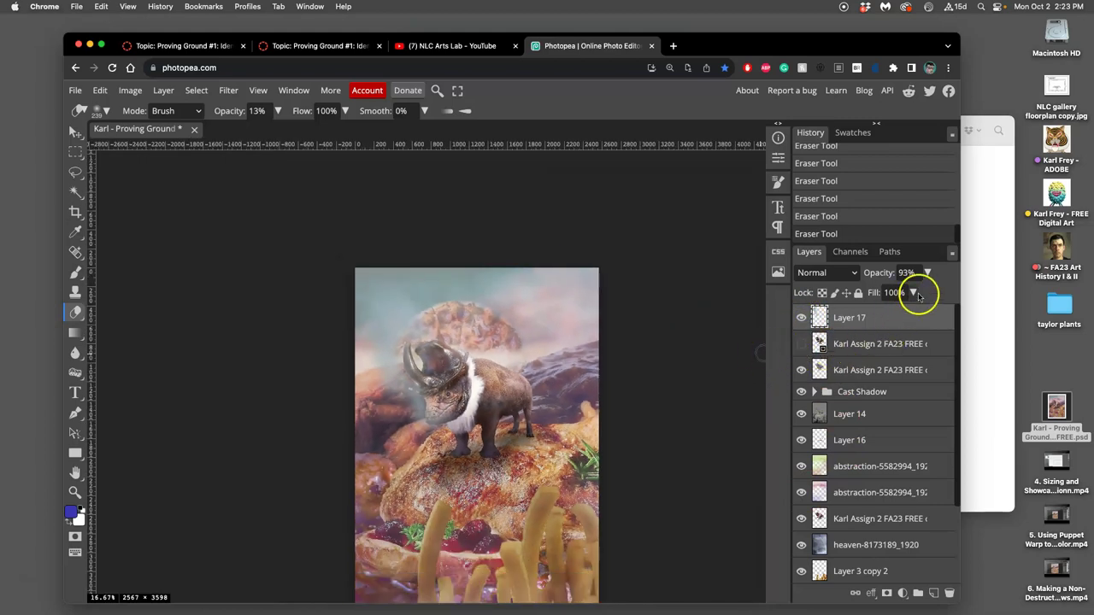
left_click(926, 272)
left_click_drag(924, 293, 921, 293)
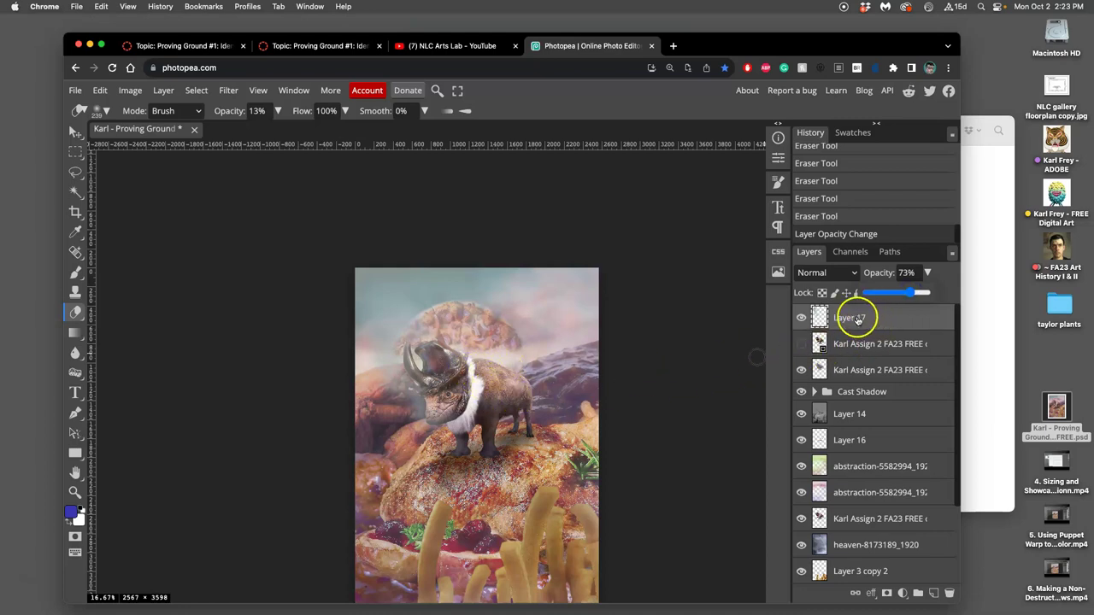
left_click(912, 318)
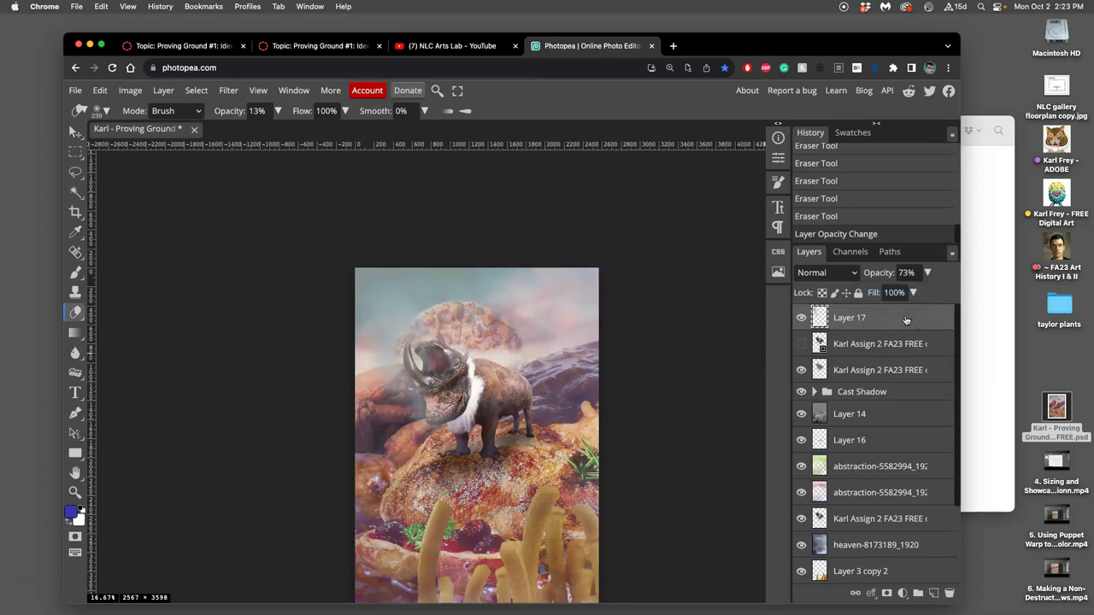
- Duplicate the mist layer and move the copy across the creature's back
key("ctrl+j")
left_click(75, 131)
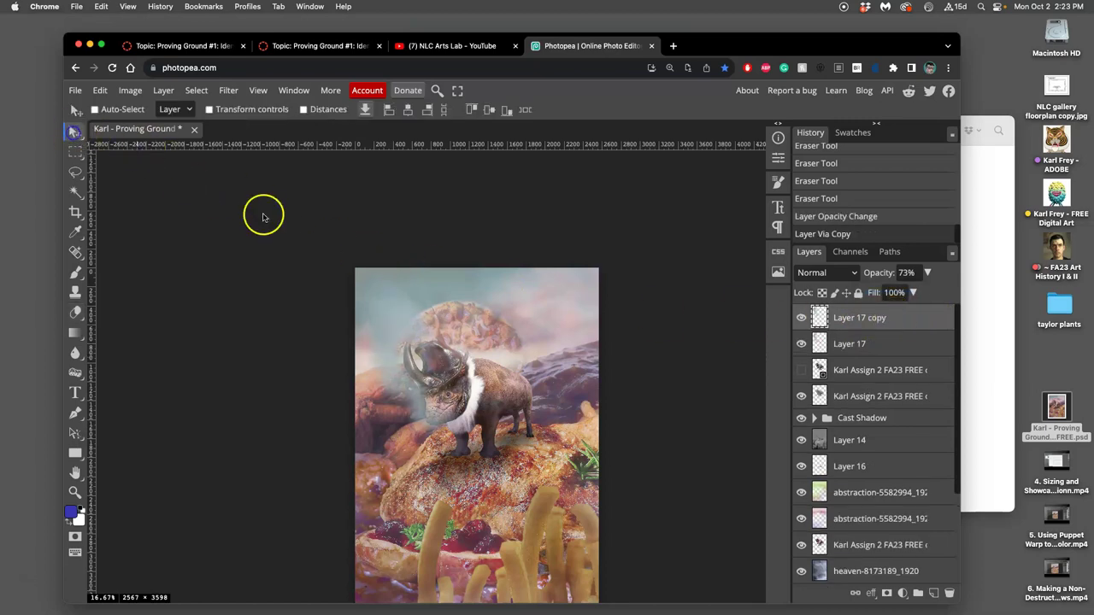
left_click_drag(390, 349, 501, 353)
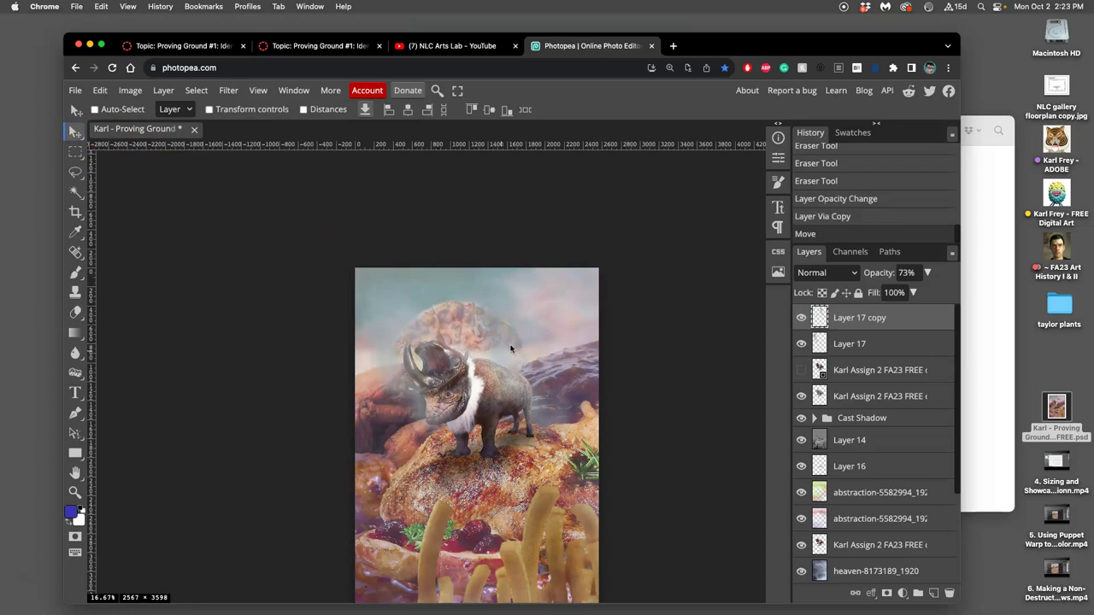
- Rotate the mist copy about 119.7° and shift it down toward the creature's hindquarters
key("ctrl+t")
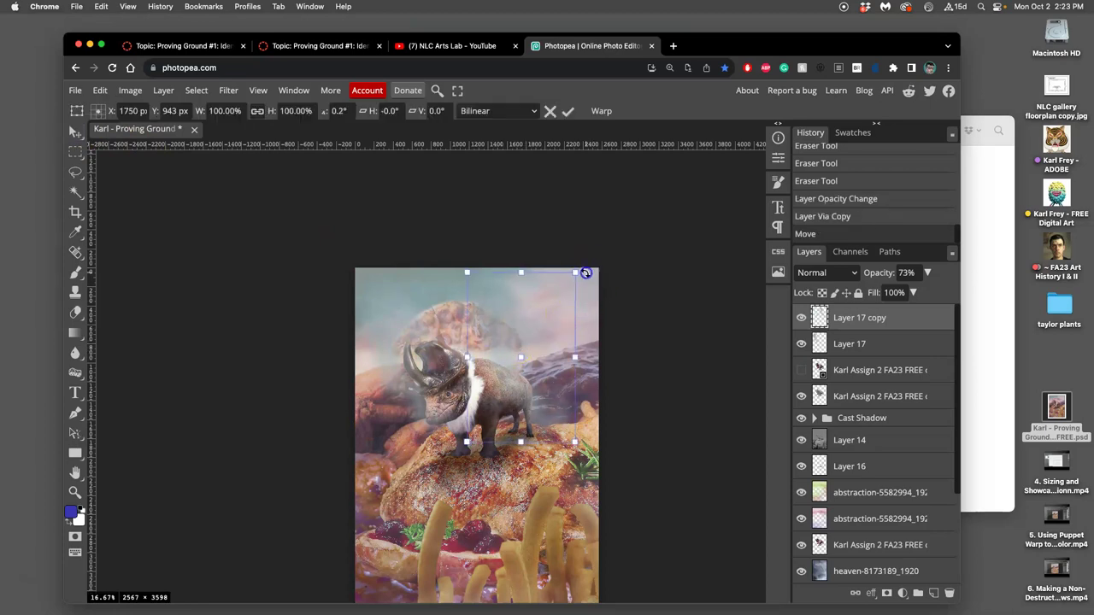
left_click_drag(578, 276, 548, 411)
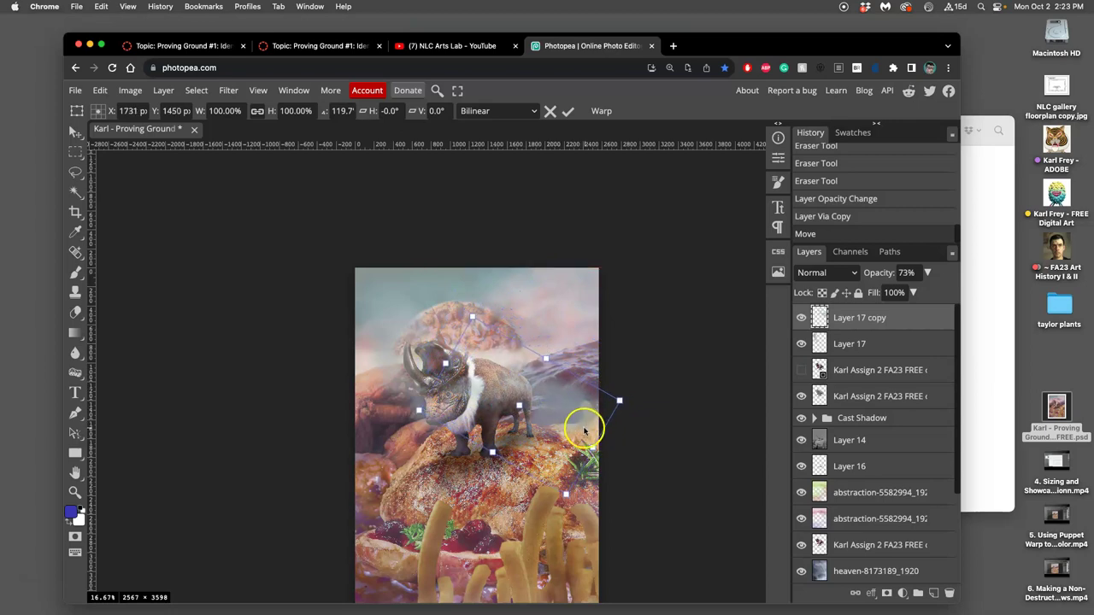
key("Return")
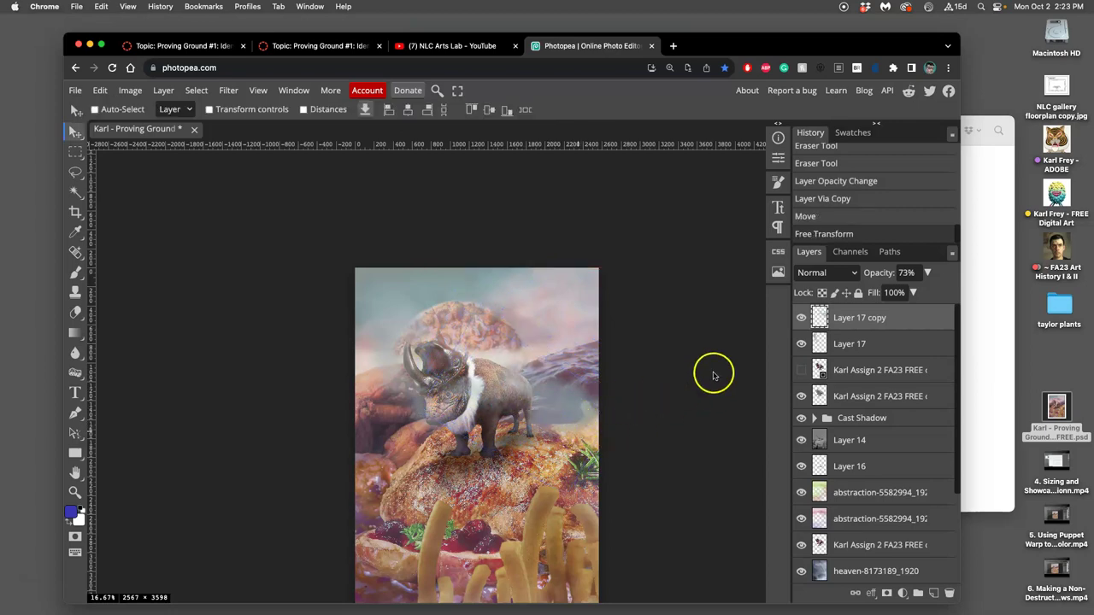
- Send the mist copy behind the creature, directly above the heaven-8173189_1920 layer, and check its effect by toggling its visibility
key("super+bracketleft")
key("super+bracketleft")
key("super+bracketleft")
key("super+bracketleft")
key("super+bracketleft")
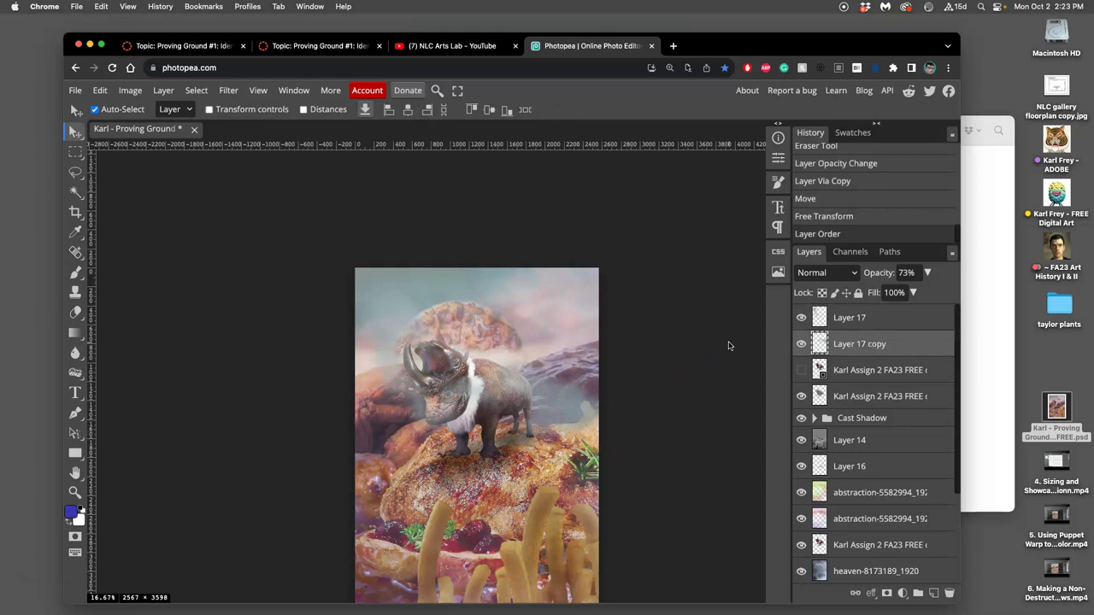
key("super+bracketleft")
key("super+bracketleft")
key("super+bracketleft")
key("super+bracketleft")
key("super+bracketleft")
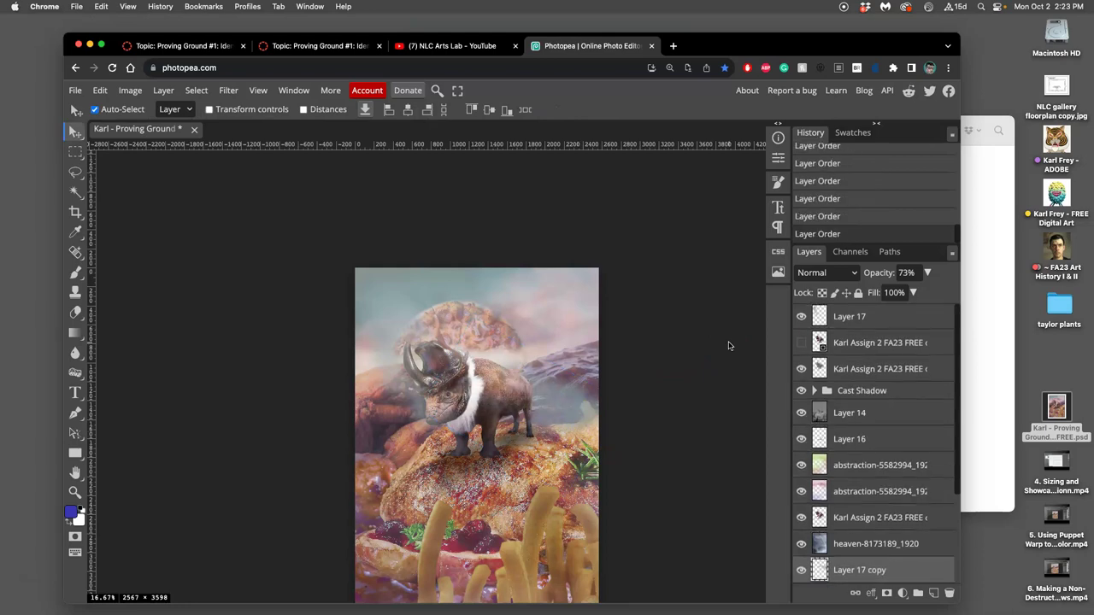
key("super+bracketright")
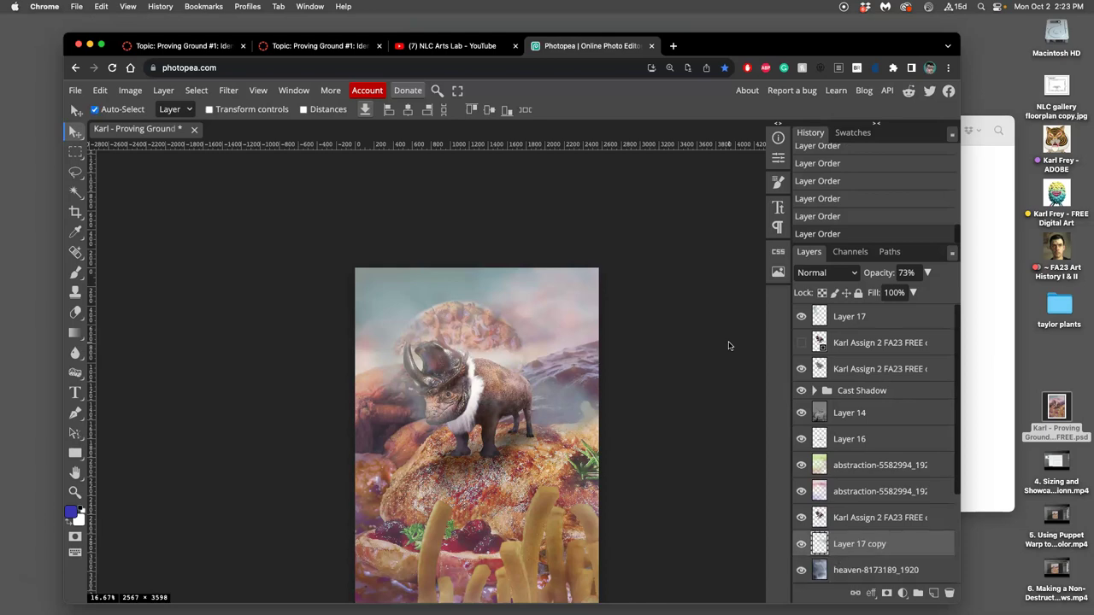
left_click(801, 543)
left_click(800, 544)
- Raise the mist copy one layer, directly above the lower creature layer, and erase its excess around the creature's hindquarters with a size-512 eraser at 68% opacity
left_click_drag(858, 542, 856, 510)
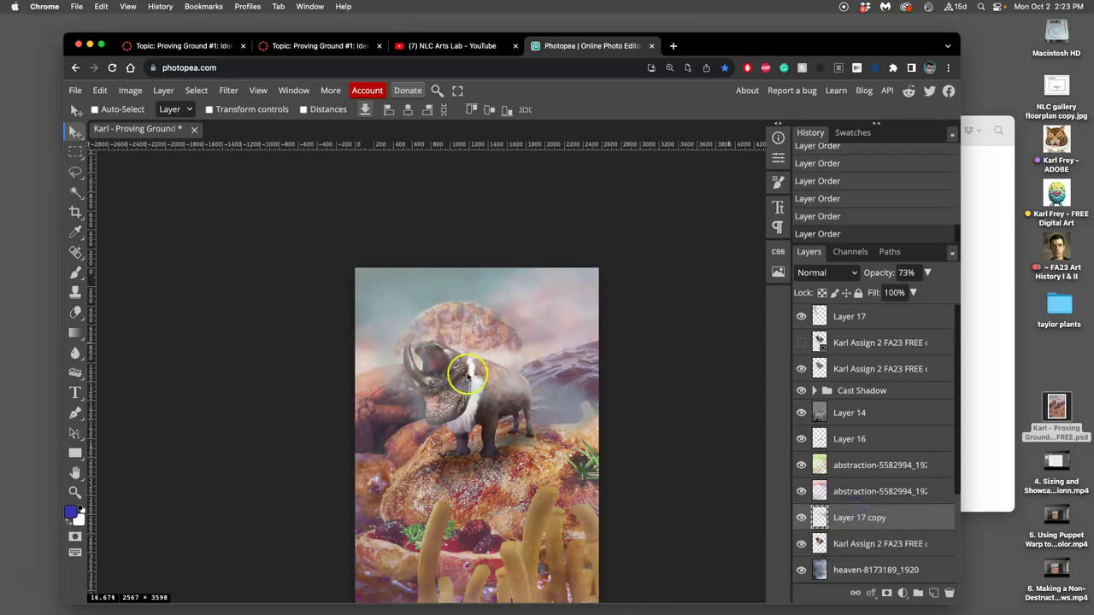
left_click(75, 312)
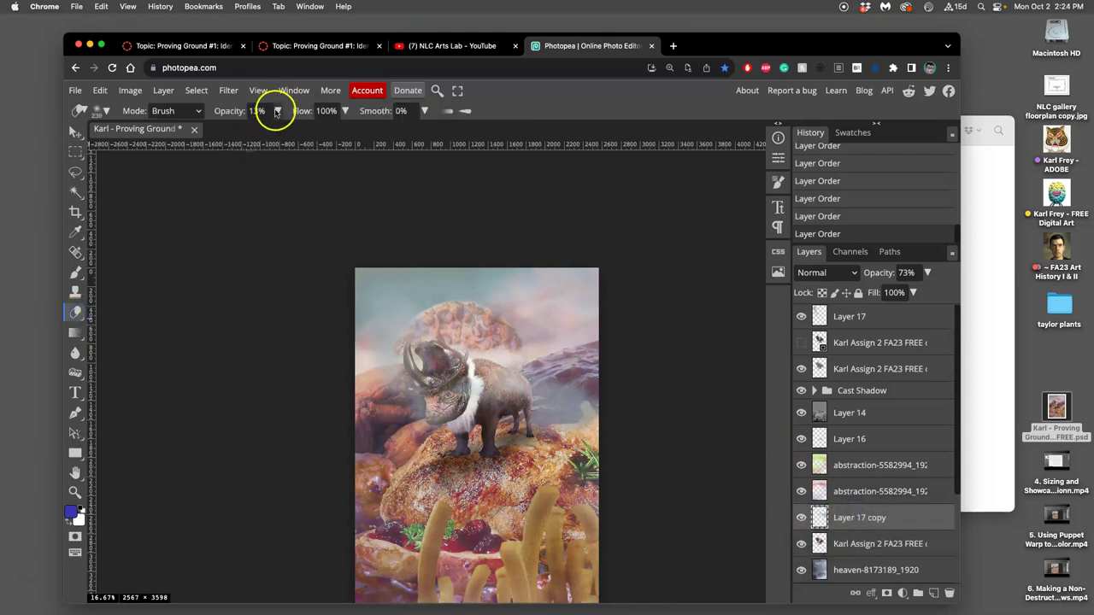
left_click(278, 111)
left_click_drag(273, 132, 254, 129)
left_click_drag(470, 400, 443, 377)
left_click(102, 110)
left_click_drag(174, 178, 167, 179)
left_click(236, 148)
mouse_move(529, 390)
left_mouse_down()
mouse_move(529, 372)
mouse_move(579, 387)
left_mouse_up()
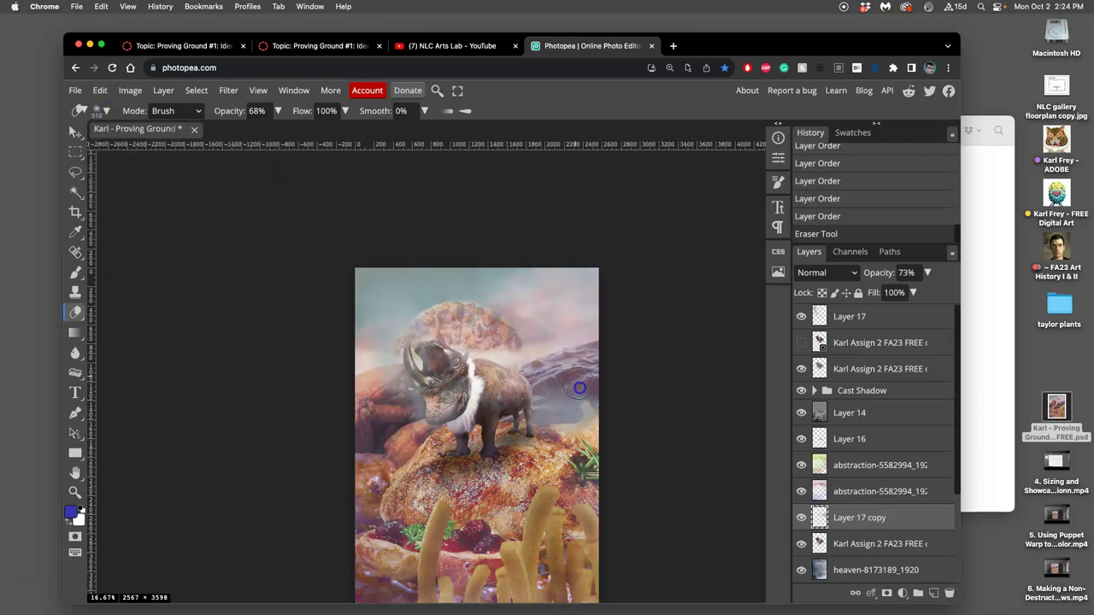
left_click(549, 464)
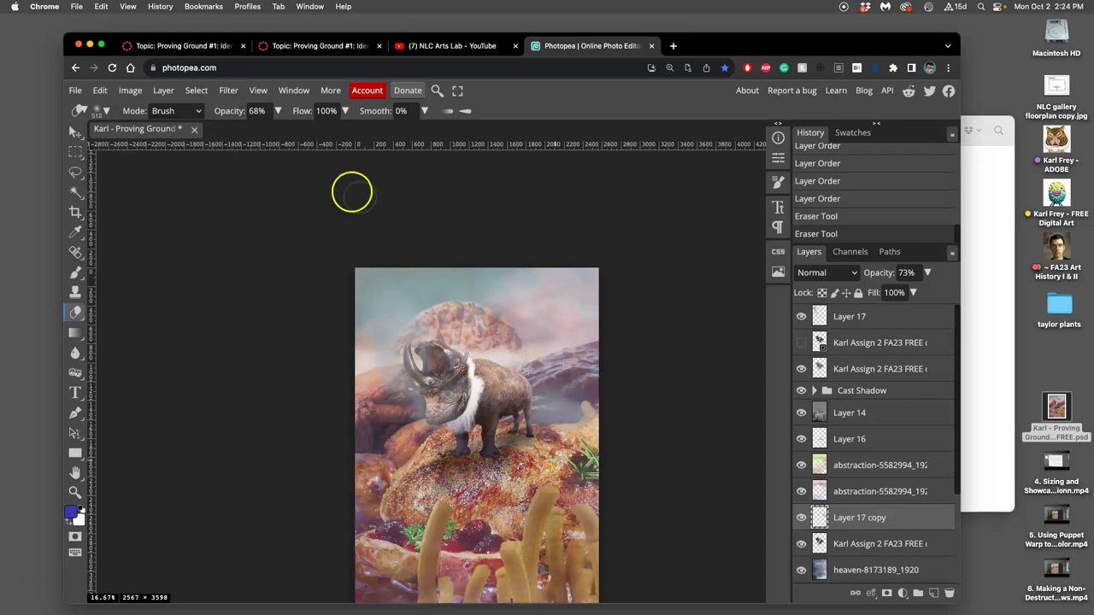
- Lower the eraser opacity to 40% and thin the mist copy around the creature's head, back and the foreground below it
left_click(277, 110)
left_click_drag(247, 128, 242, 129)
left_click(566, 397)
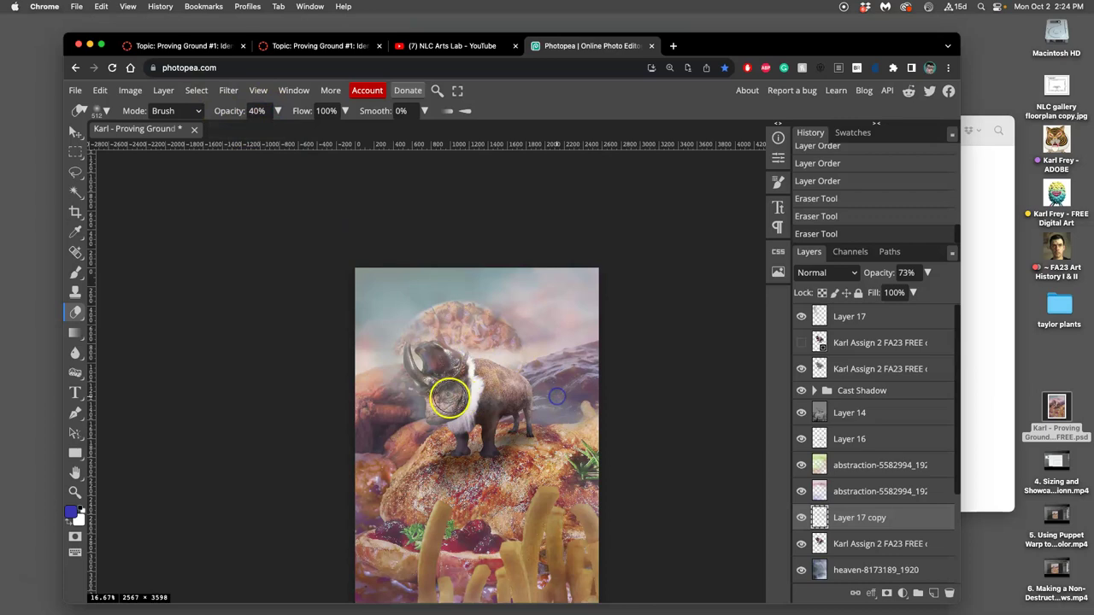
left_click(449, 397)
left_click(446, 394)
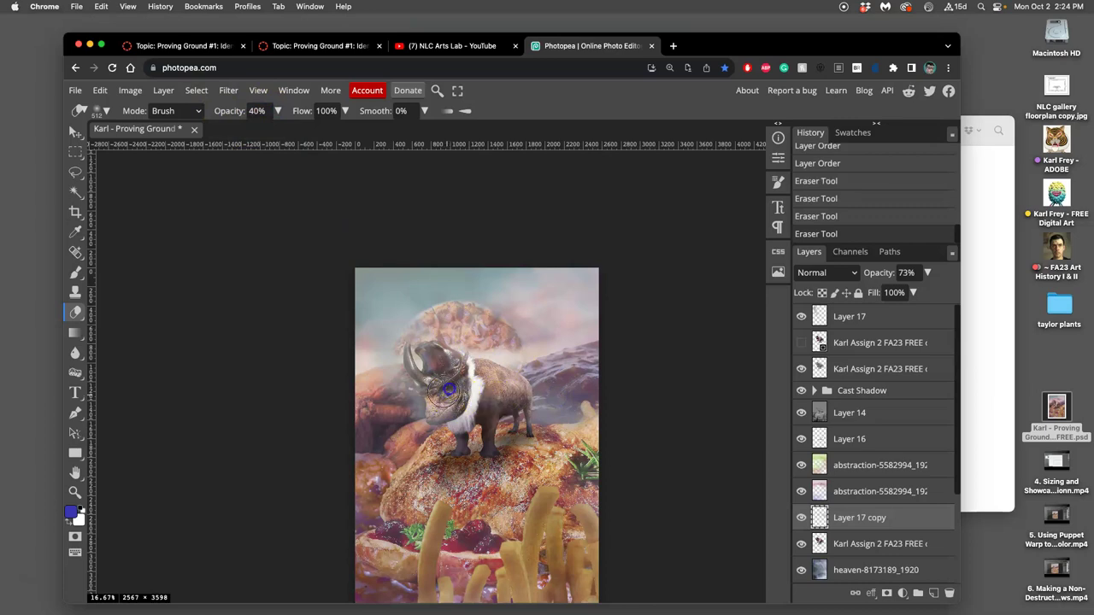
left_click_drag(440, 412, 424, 430)
left_click_drag(489, 388, 519, 380)
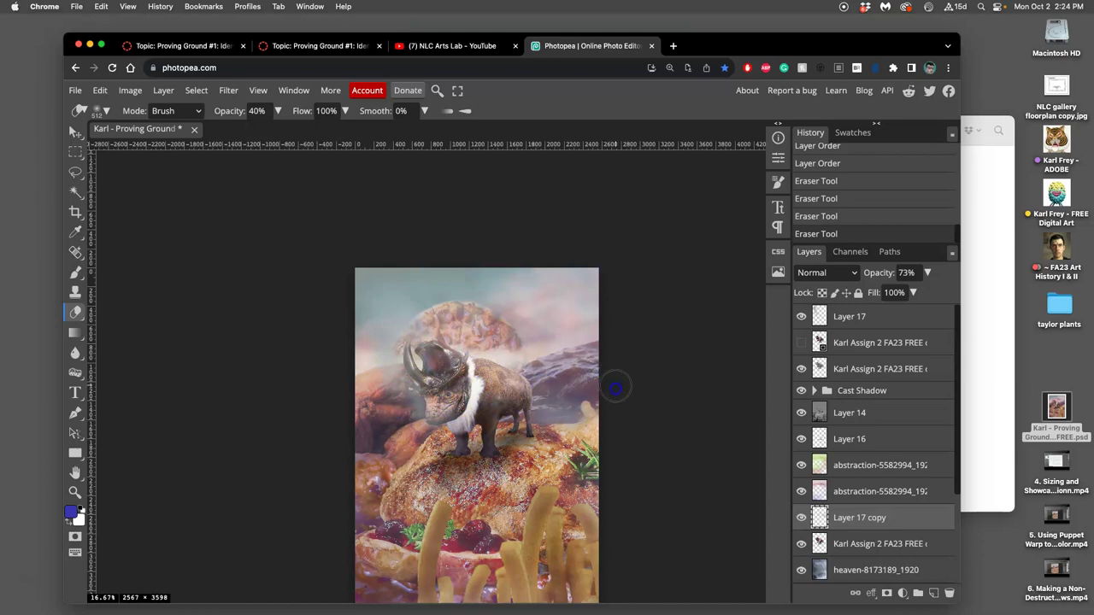
left_click_drag(598, 464, 398, 476)
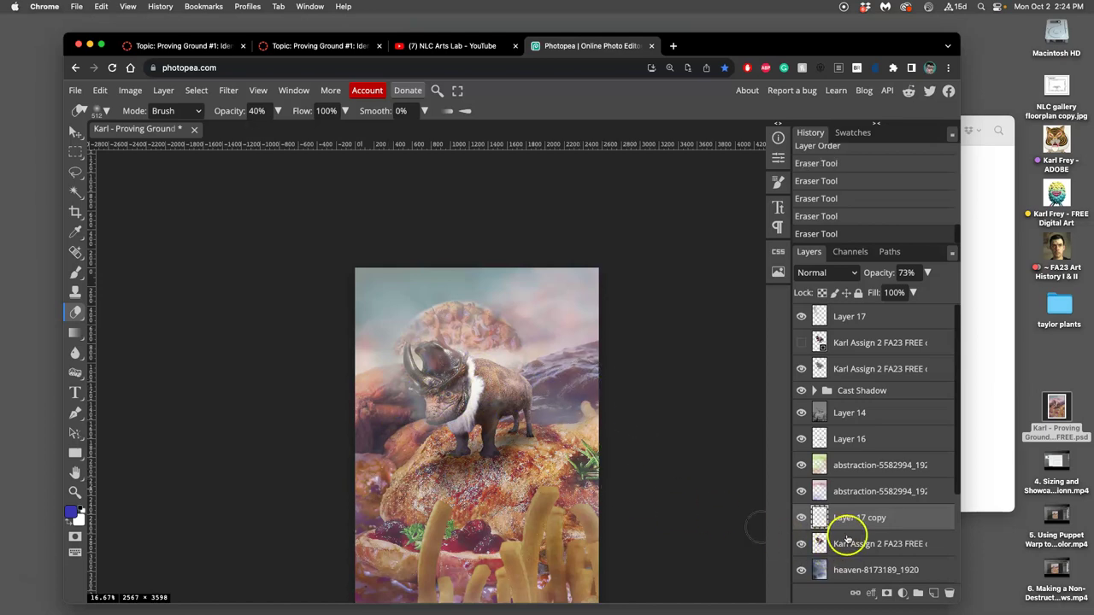
- Duplicate the erased mist copy and move the duplicate down into the foreground below the creature
key("ctrl+j")
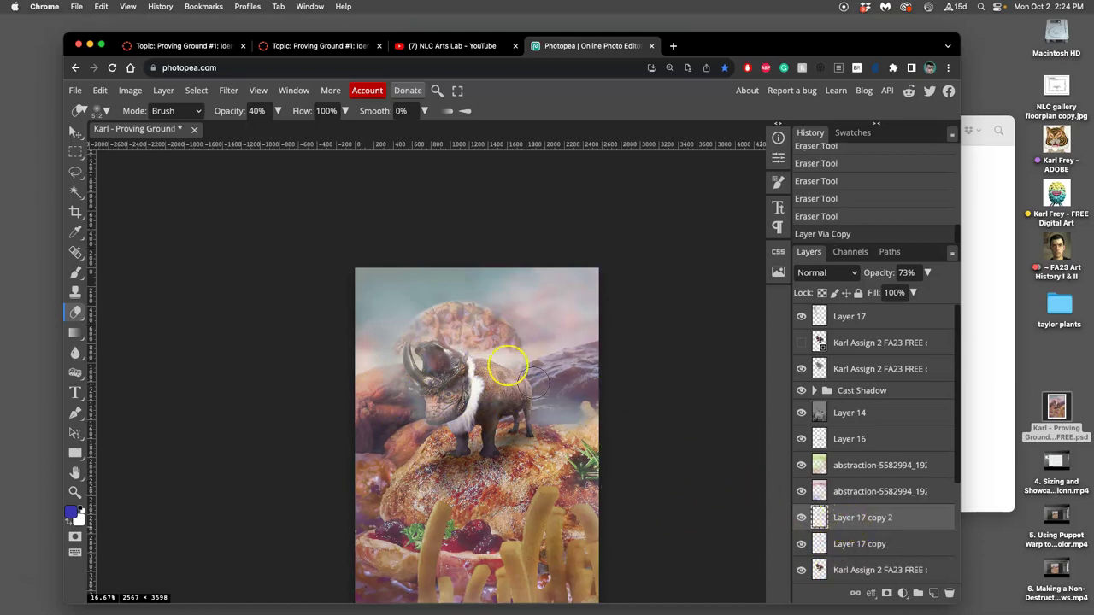
left_click(76, 135)
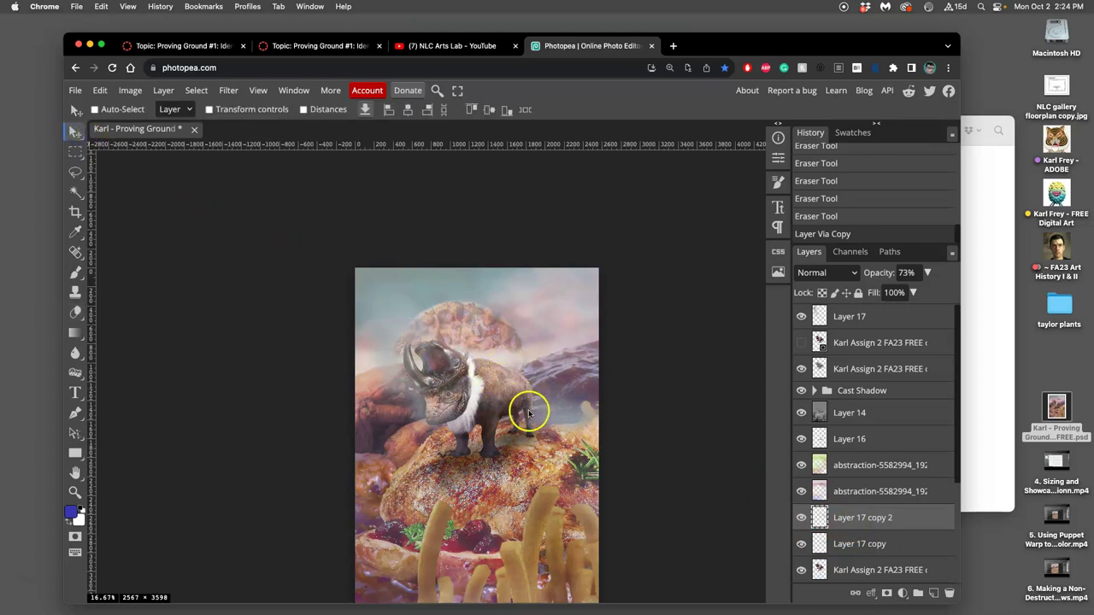
left_click_drag(418, 492, 370, 519)
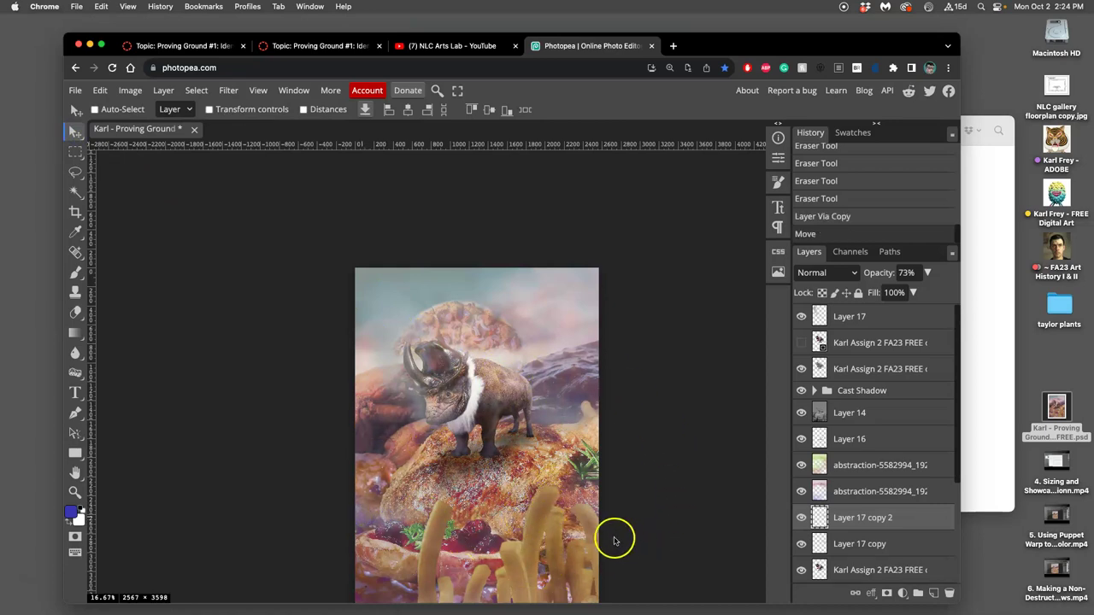
- Free-transform the second mist copy and place it across the textured mound and berries below the creature
key("super+t")
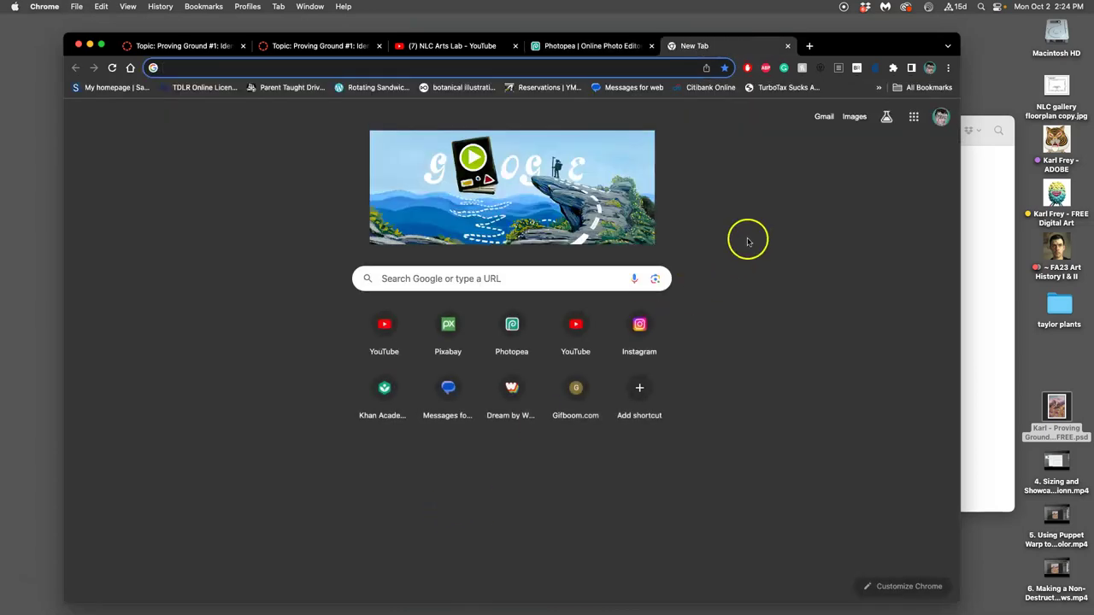
left_click(788, 47)
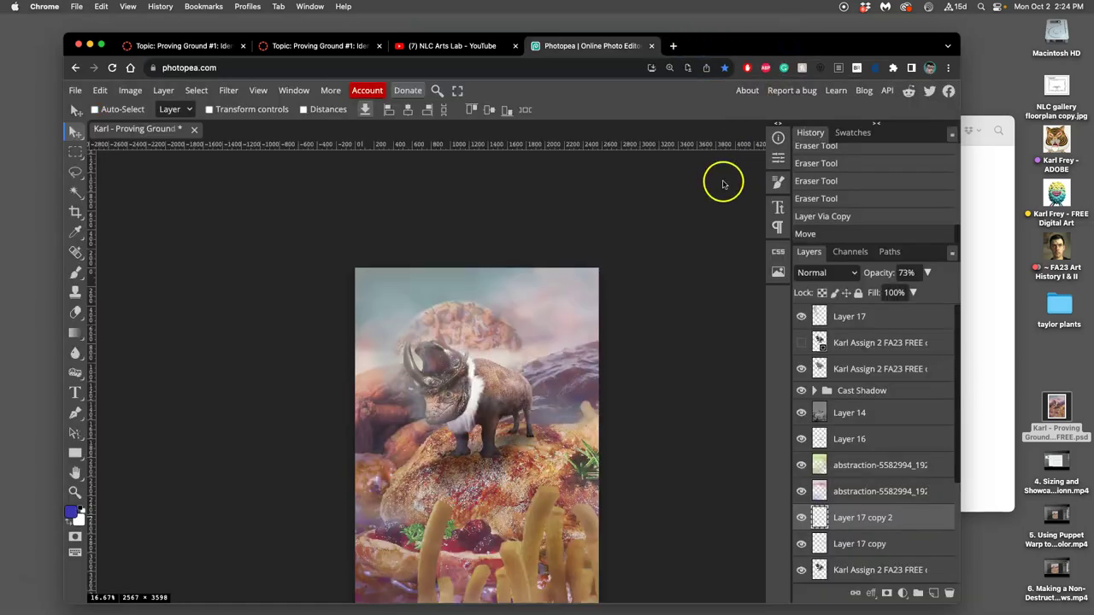
key("ctrl+t")
left_click_drag(429, 498, 592, 498)
left_click_drag(593, 454, 644, 344)
left_click_drag(577, 474, 481, 512)
key("Return")
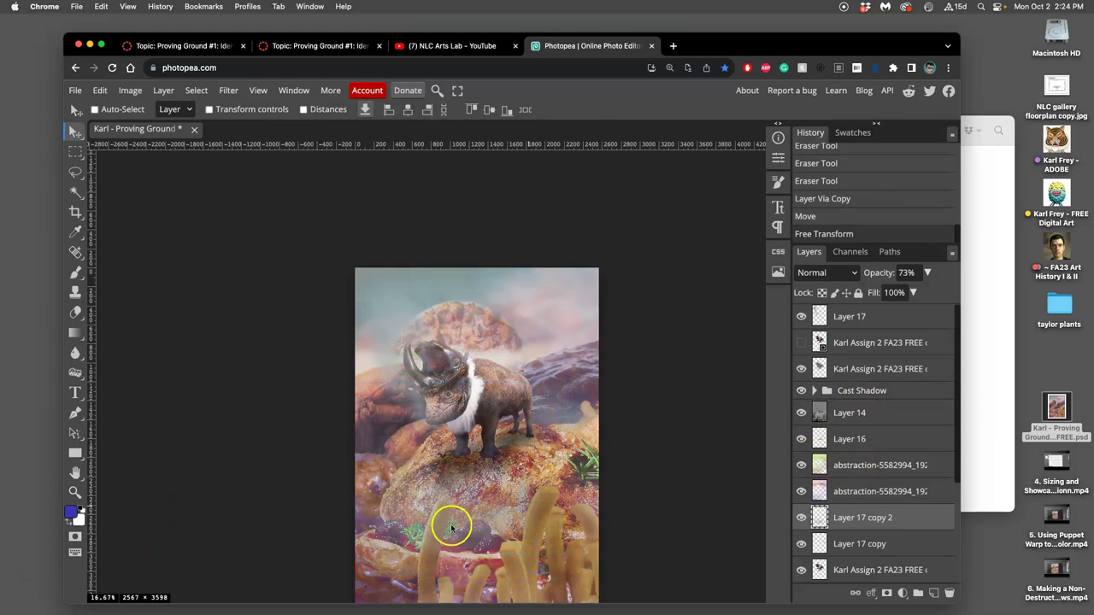
- Erase parts of the second mist copy over the berries, the yellow stalks and the lower foreground at 40% eraser opacity
left_click(75, 313)
mouse_move(476, 535)
left_mouse_down()
mouse_move(452, 508)
mouse_move(439, 518)
left_mouse_up()
left_click(433, 527)
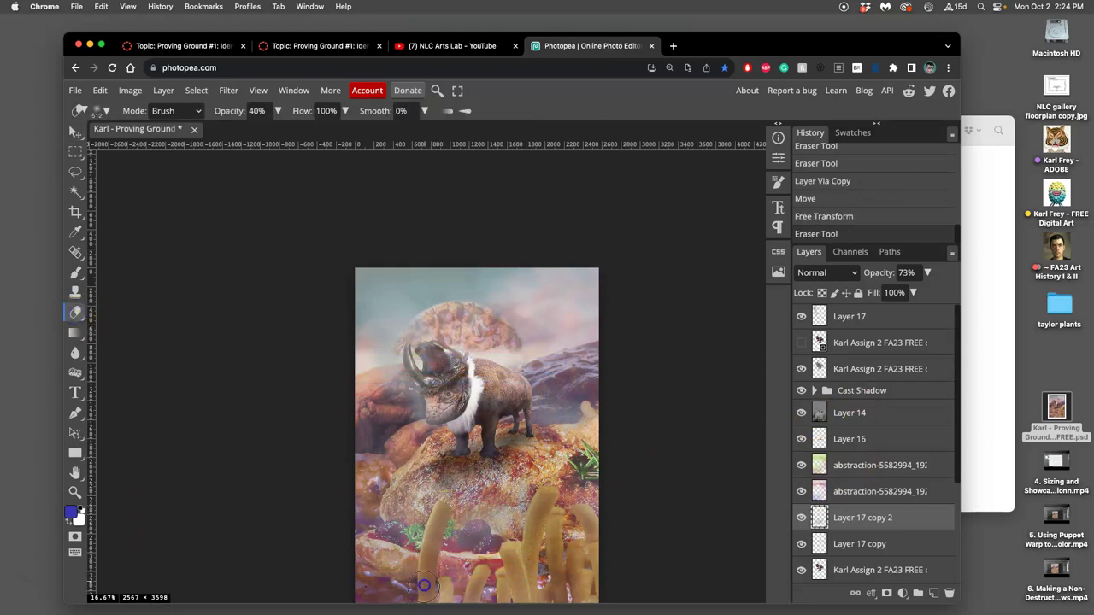
left_click_drag(423, 593, 427, 589)
left_click_drag(531, 504, 530, 519)
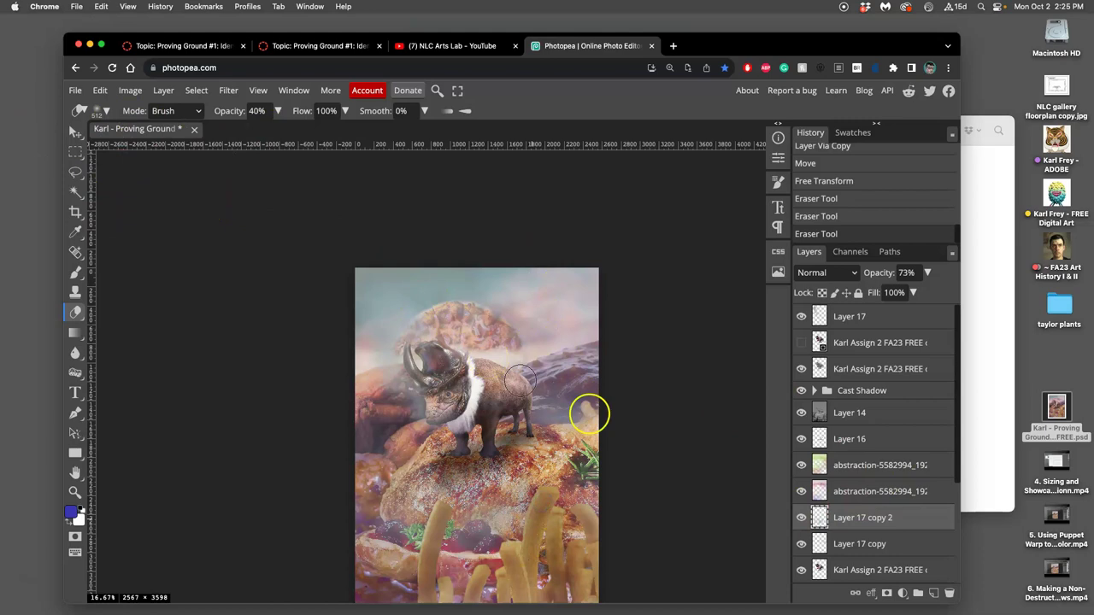
- Check the second mist copy by toggling its visibility, and reduce its layer opacity to 41%
left_click(801, 517)
left_click(801, 517)
left_click(927, 272)
left_click(884, 293)
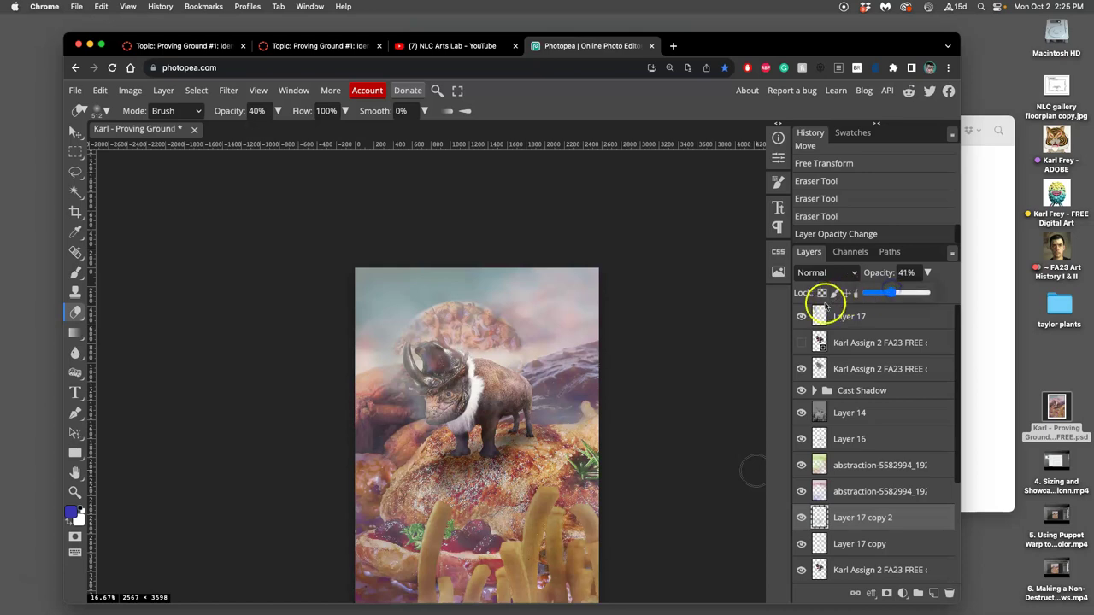
scroll(655, 345, "down", 1)
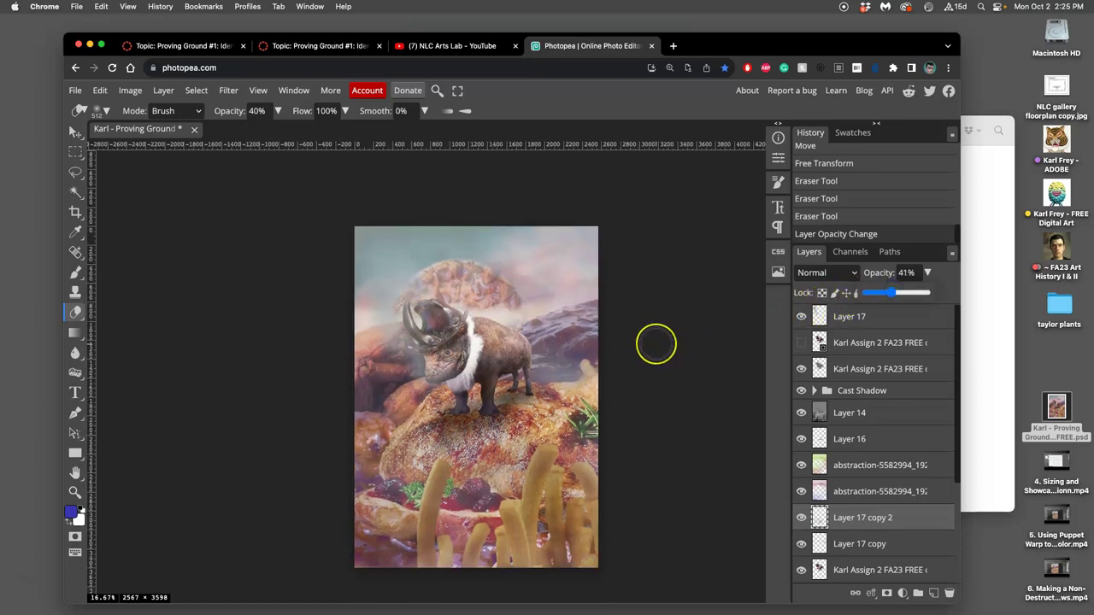
scroll(655, 345, "right", 2)
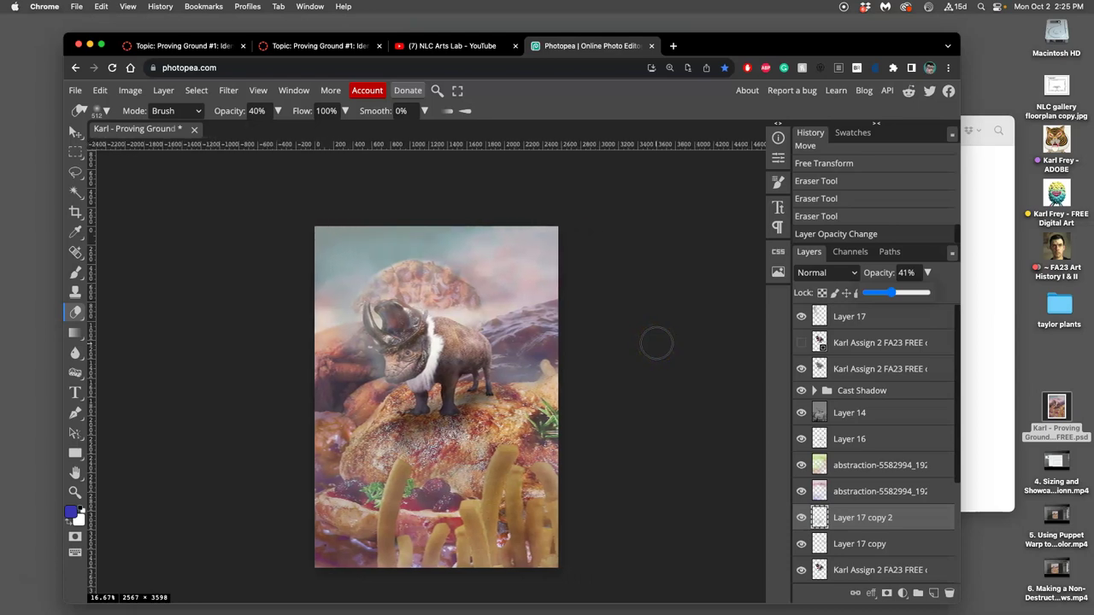
left_click(628, 354)
scroll(624, 353, "left", 1)
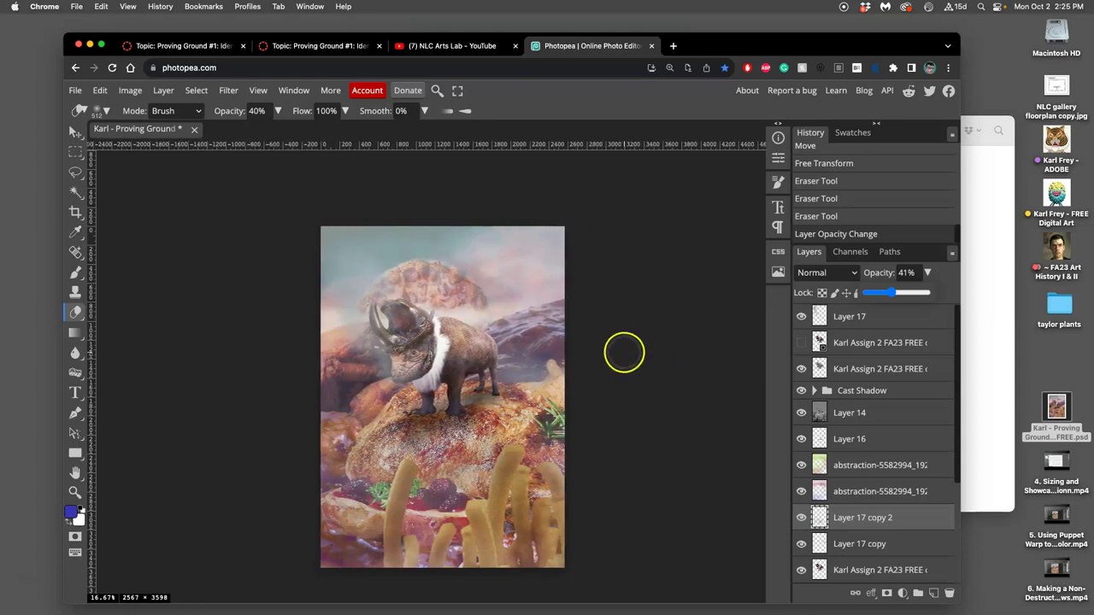
- Duplicate the creature layer beneath the mist copies and bring the duplicate to the top of the layer stack, above Layer 17
left_click(858, 571)
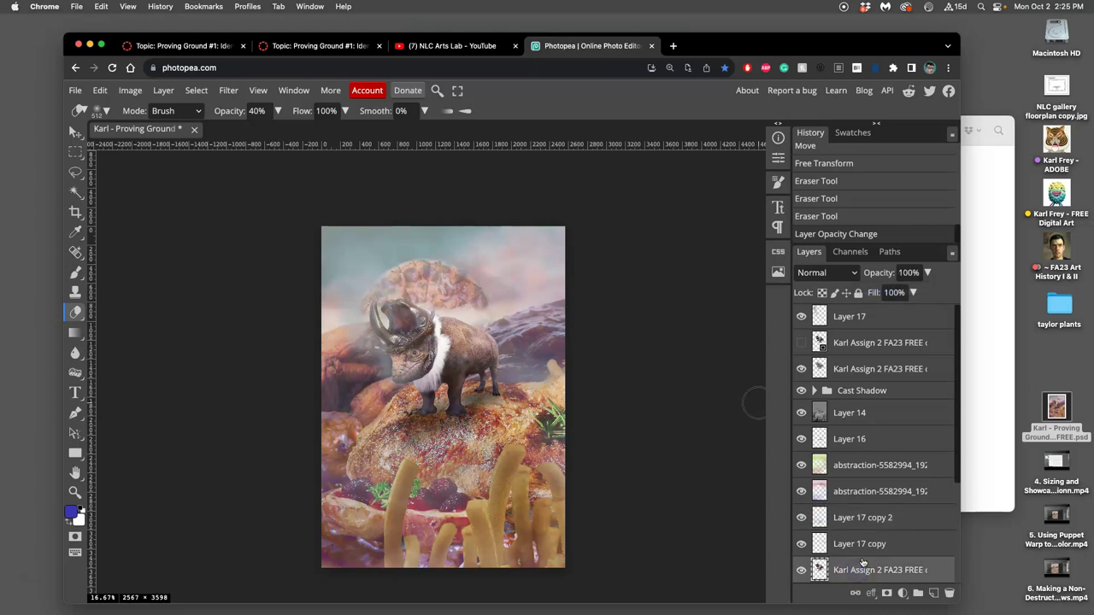
scroll(863, 561, "down", 3)
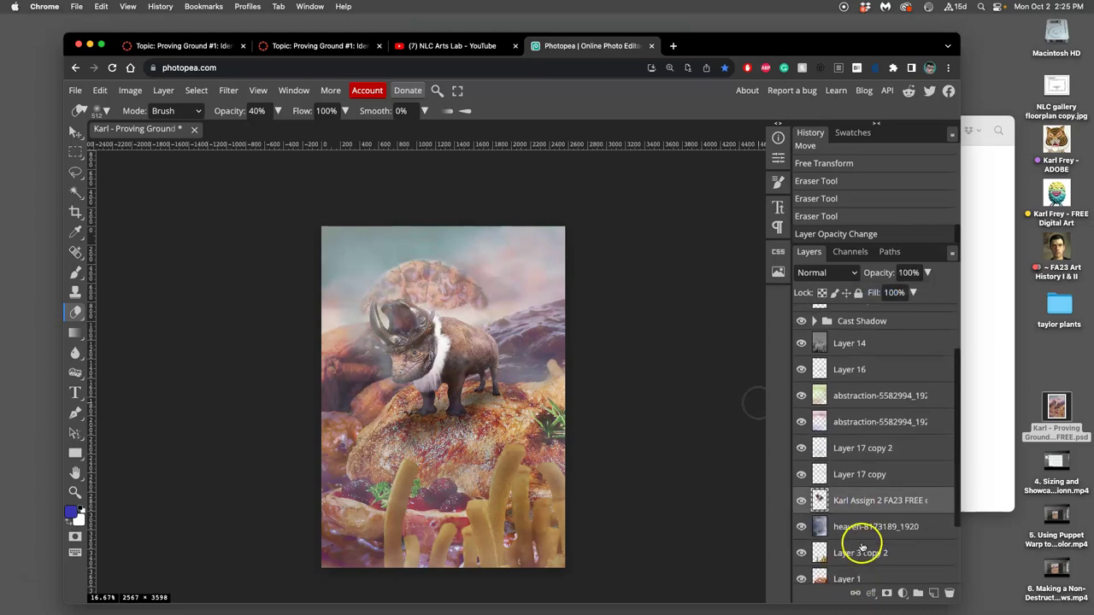
scroll(851, 502, "up", 3)
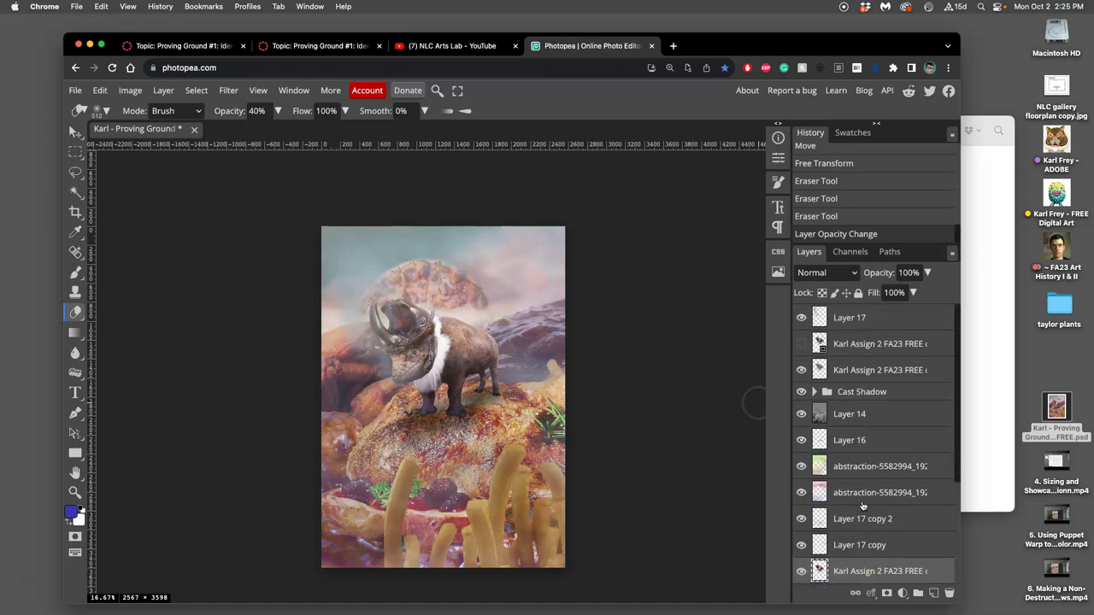
scroll(862, 506, "down", 1)
left_click(860, 530)
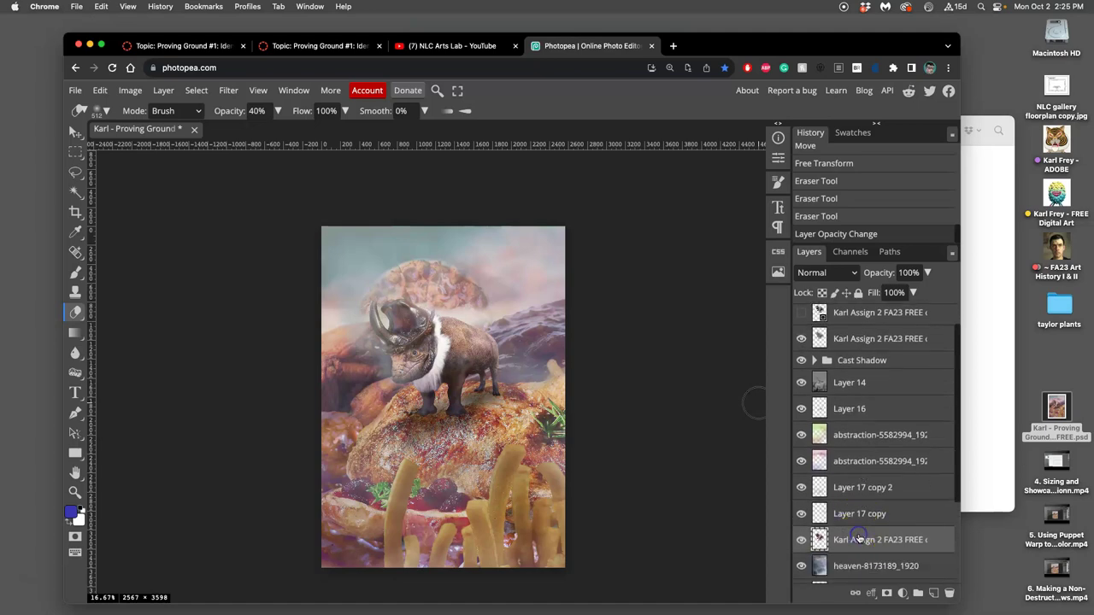
key("super+j")
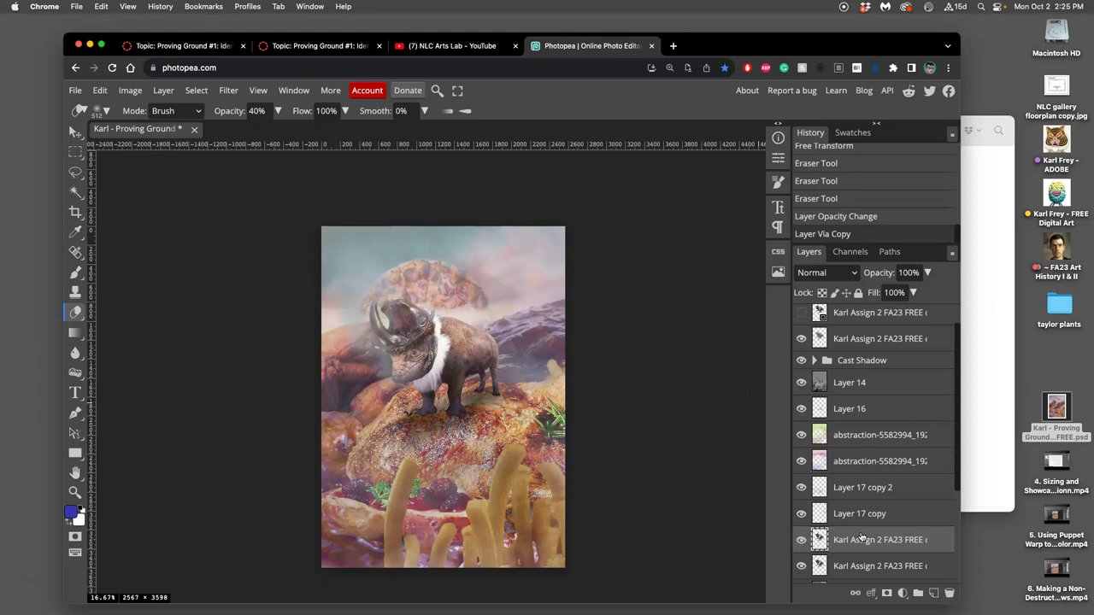
key("super+bracketright")
key("super+bracketright")
key("super+bracketright")
key("super+bracketright")
key("super+bracketright")
key("super+bracketright")
key("super+bracketright")
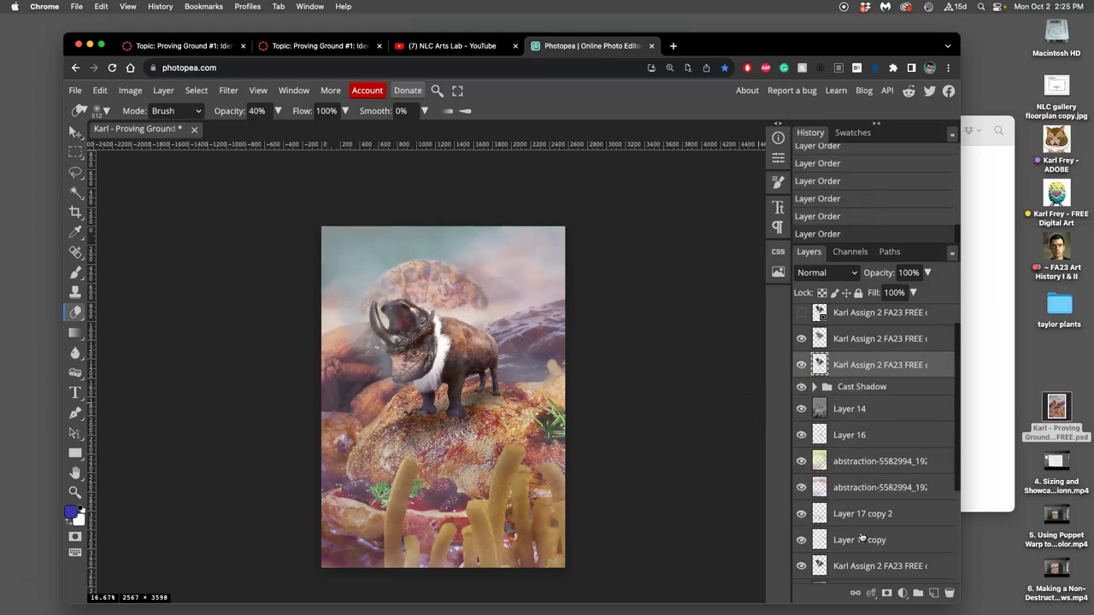
key("super+bracketright")
key("super+bracketright")
key("super+bracketright")
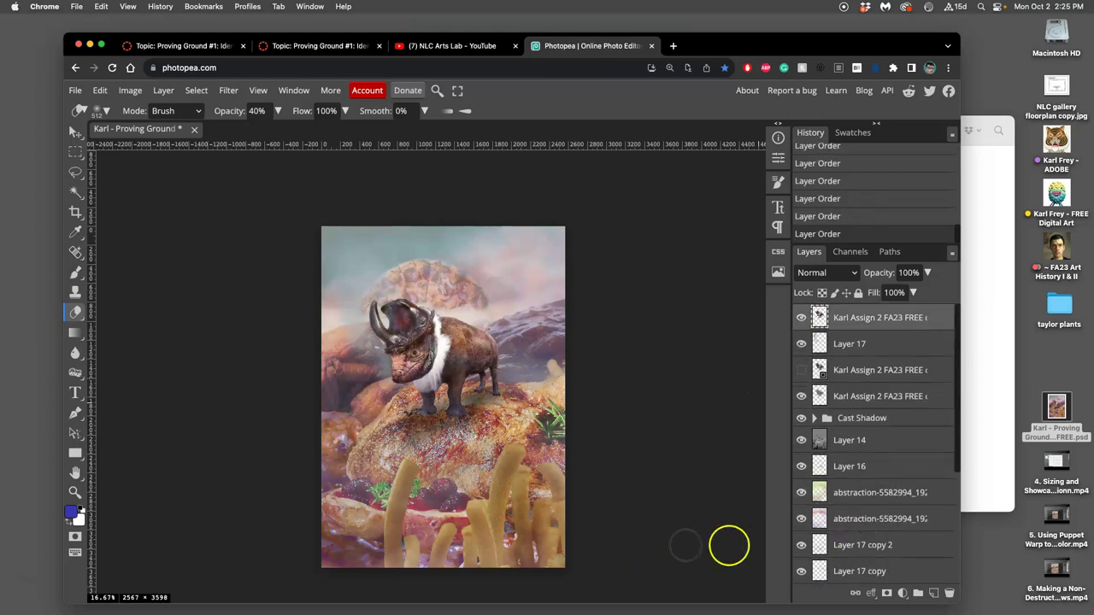
- Lower the opacity of the topmost creature duplicate to 0%
left_click(927, 274)
left_click_drag(927, 293, 889, 295)
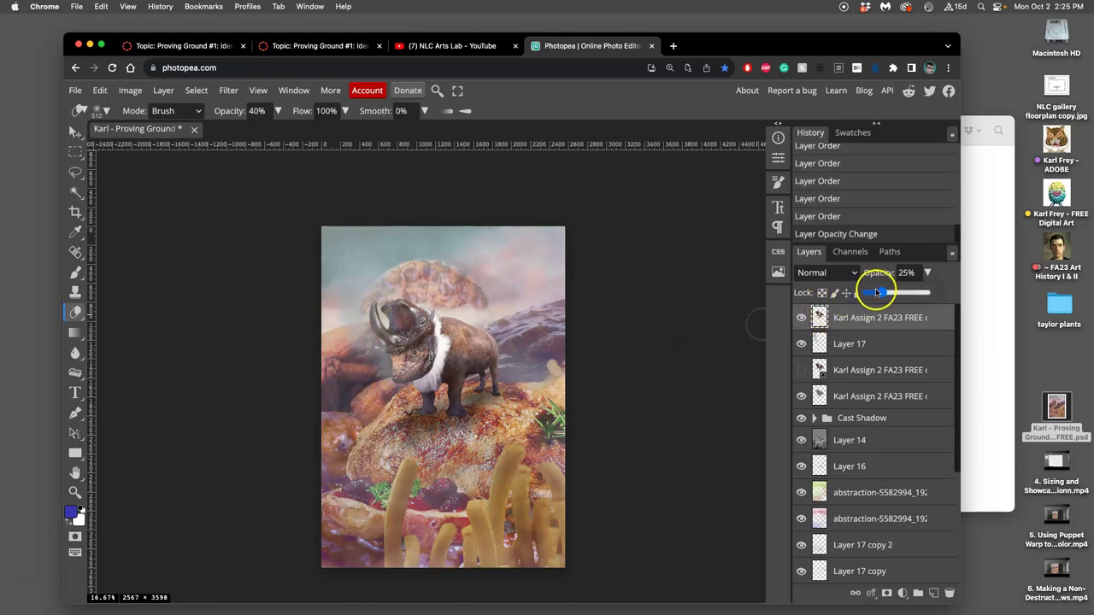
left_click_drag(881, 294, 876, 294)
left_click(675, 330)
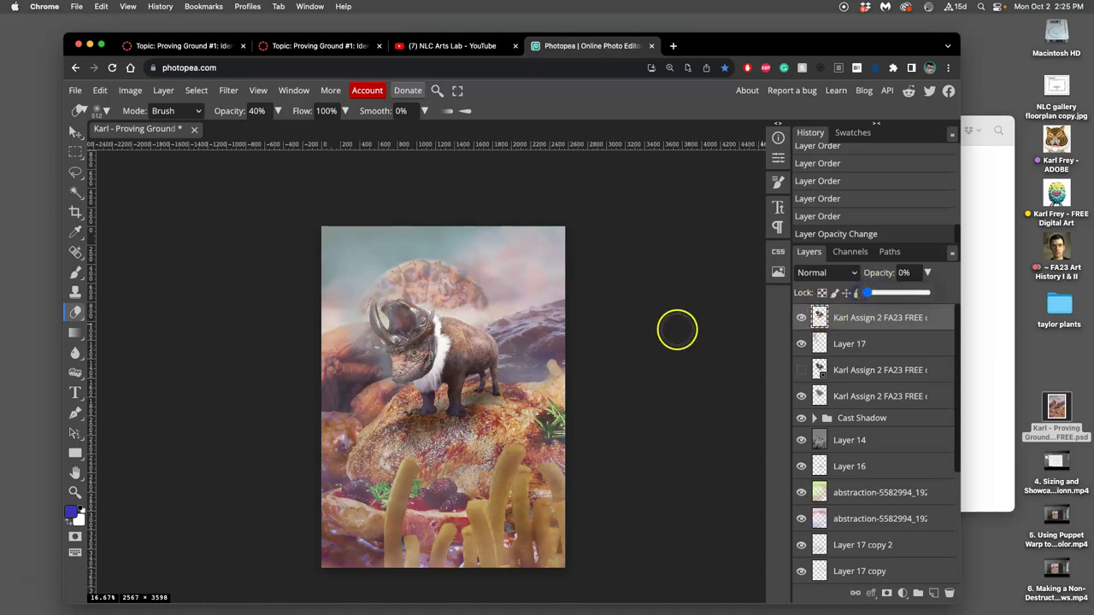